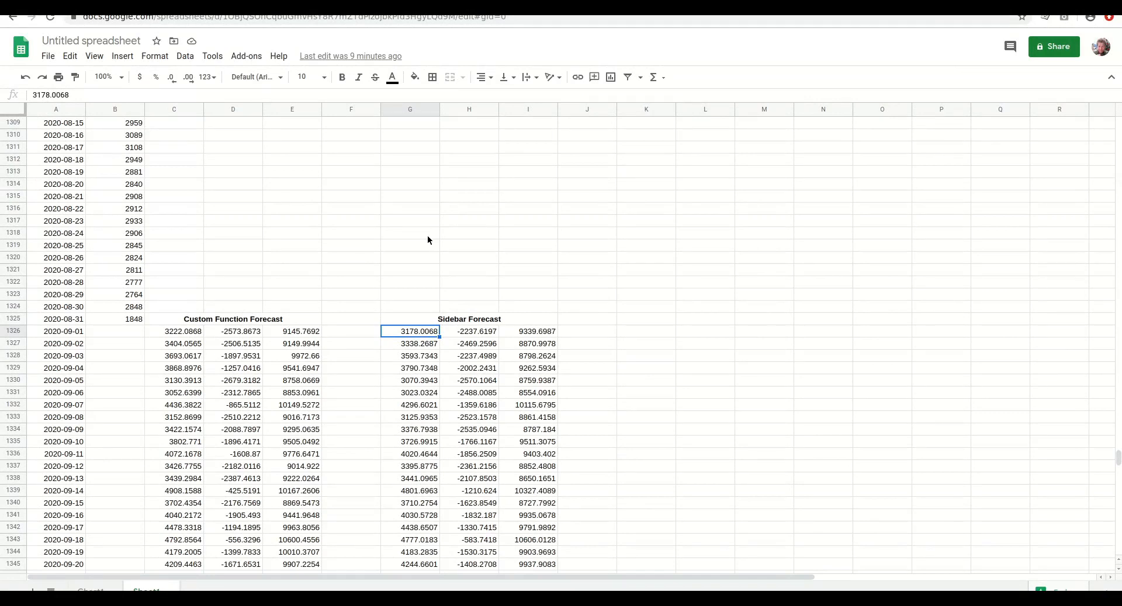
- Review the two forecast headings in row 1325 and inspect the custom function formula in C1326
{"action": "left_click", "coordinate": [245, 319]}
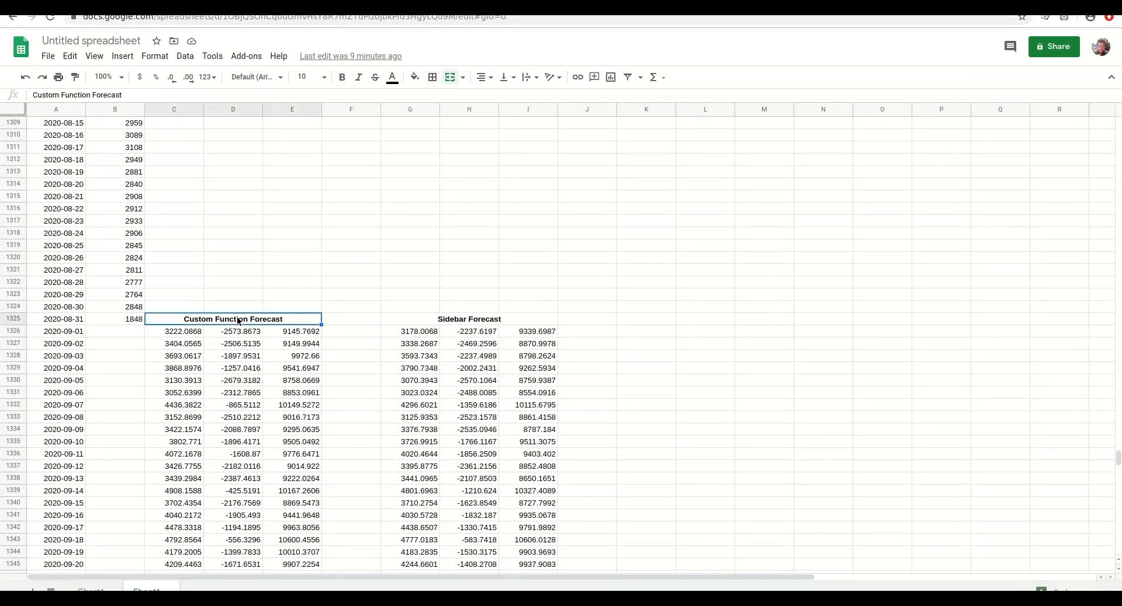
{"action": "left_click", "coordinate": [448, 321]}
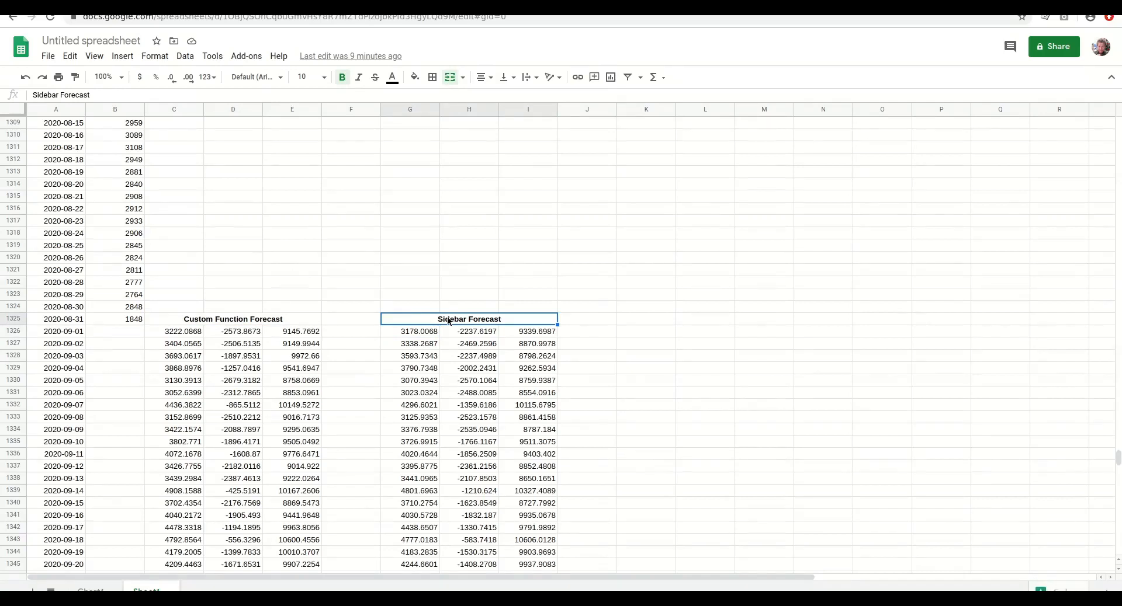
{"action": "left_click", "coordinate": [173, 335]}
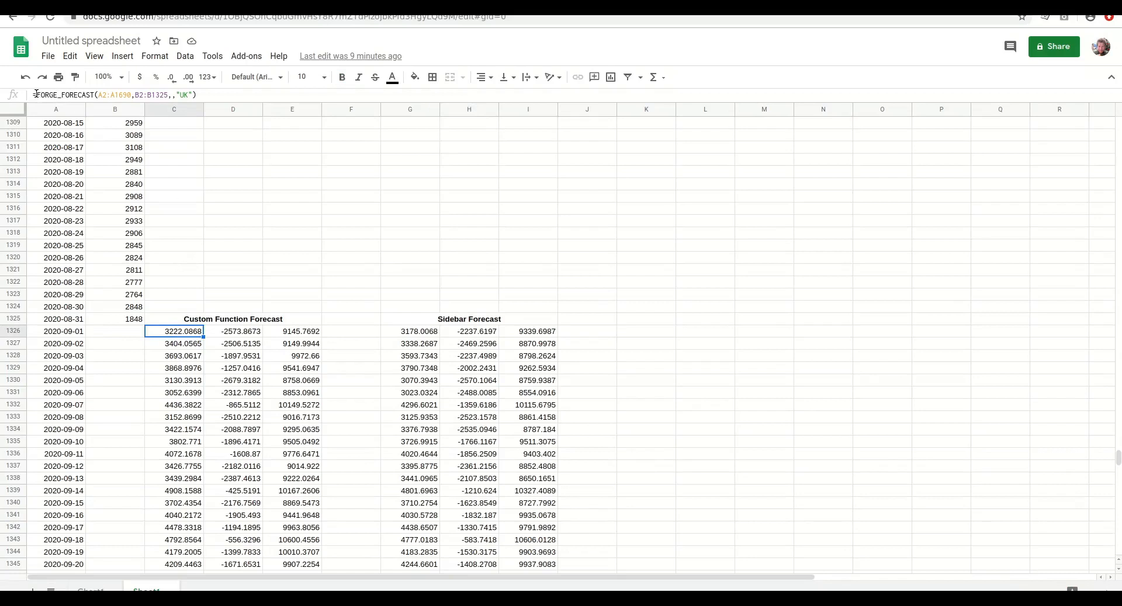
{"action": "left_click_drag", "start_coordinate": [33, 95], "coordinate": [219, 91]}
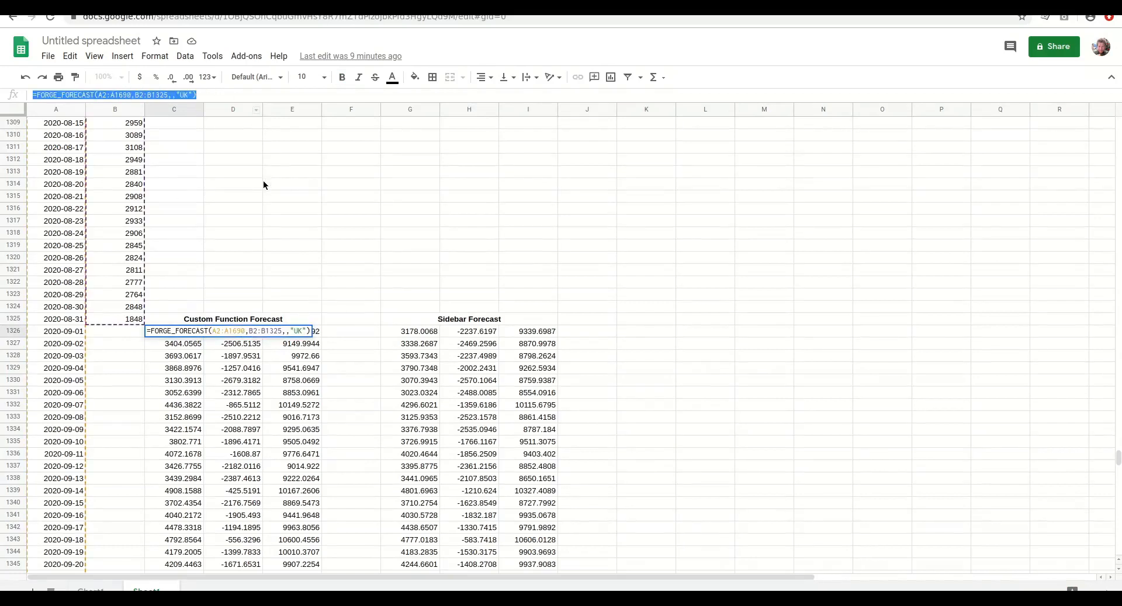
{"action": "key", "text": "Escape"}
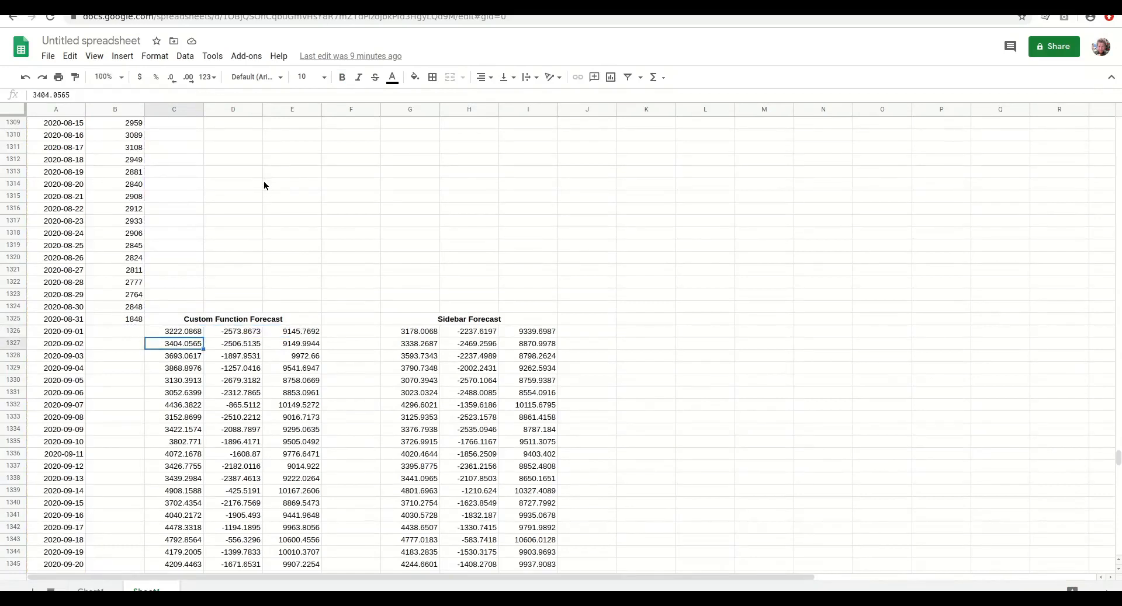
- Compare columns D and H of the custom function and sidebar forecasts for the dates from 2020-09-01 onward
{"action": "left_click", "coordinate": [411, 334]}
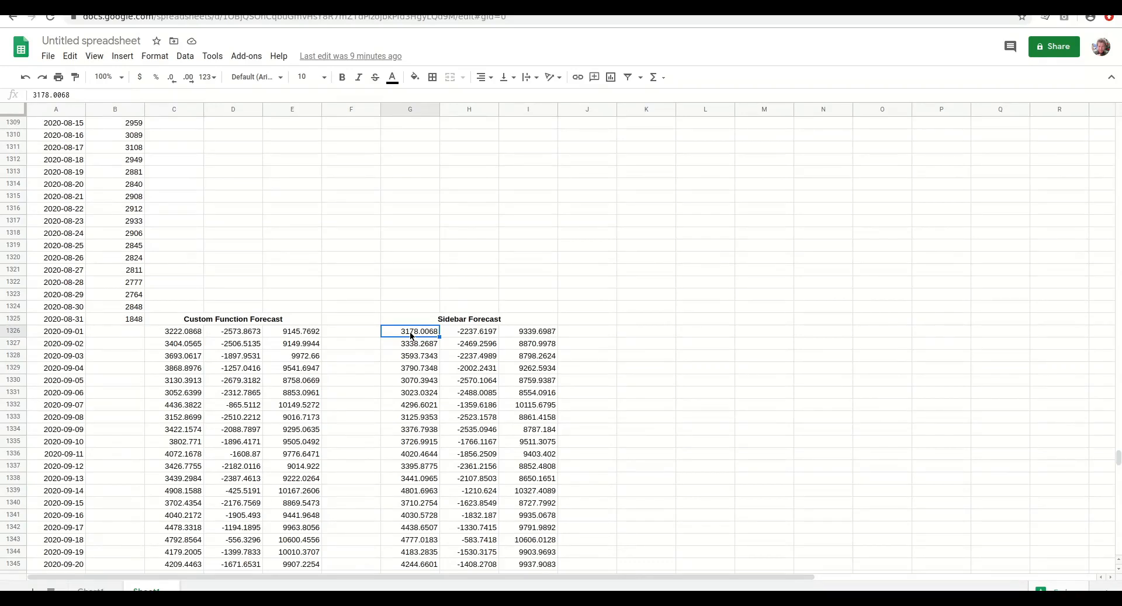
{"action": "left_click", "coordinate": [234, 336]}
{"action": "left_click_drag", "start_coordinate": [233, 336], "coordinate": [219, 552]}
{"action": "left_click_drag", "start_coordinate": [472, 334], "coordinate": [476, 549]}
{"action": "left_click", "coordinate": [461, 470]}
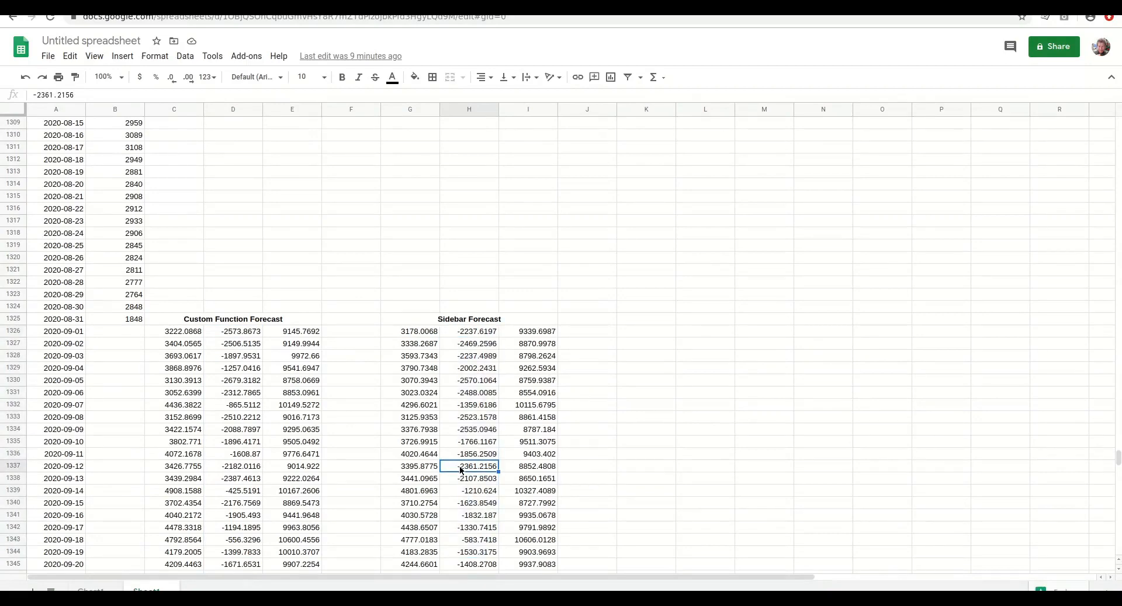
{"action": "scroll", "coordinate": [460, 470], "scroll_direction": "down", "scroll_amount": 8}
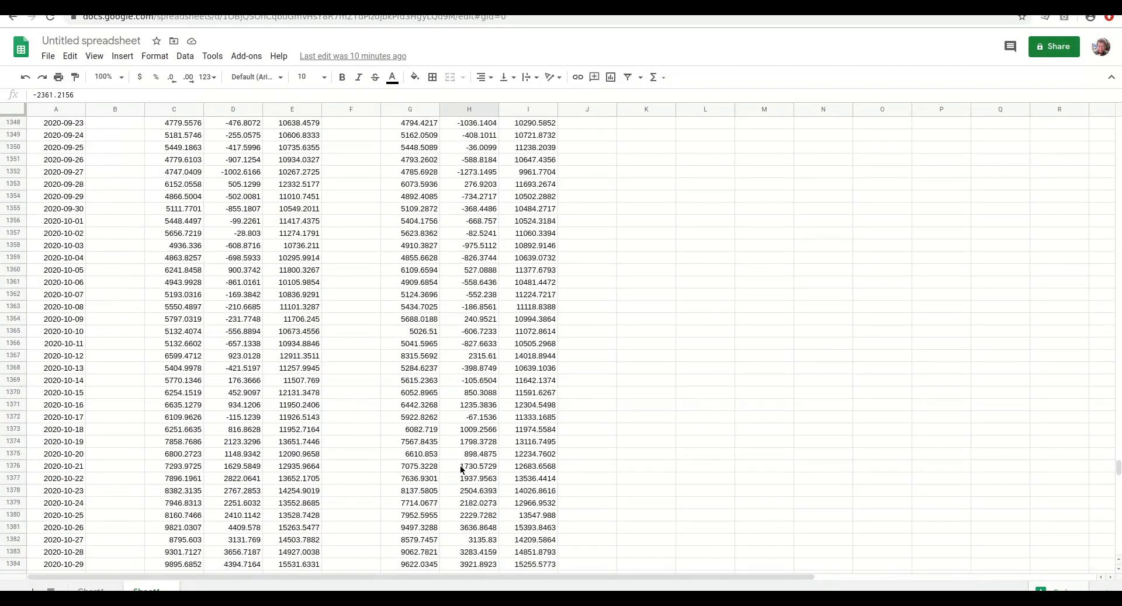
{"action": "scroll", "coordinate": [461, 468], "scroll_direction": "up", "scroll_amount": 4}
{"action": "scroll", "coordinate": [461, 469], "scroll_direction": "down", "scroll_amount": 2}
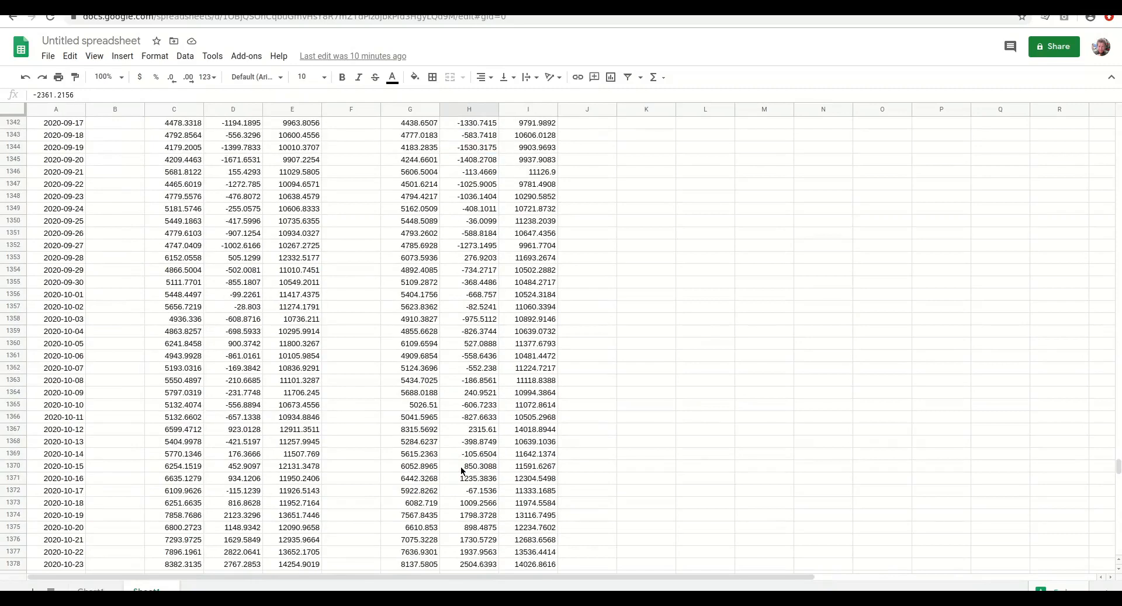
{"action": "scroll", "coordinate": [462, 471], "scroll_direction": "up", "scroll_amount": 5}
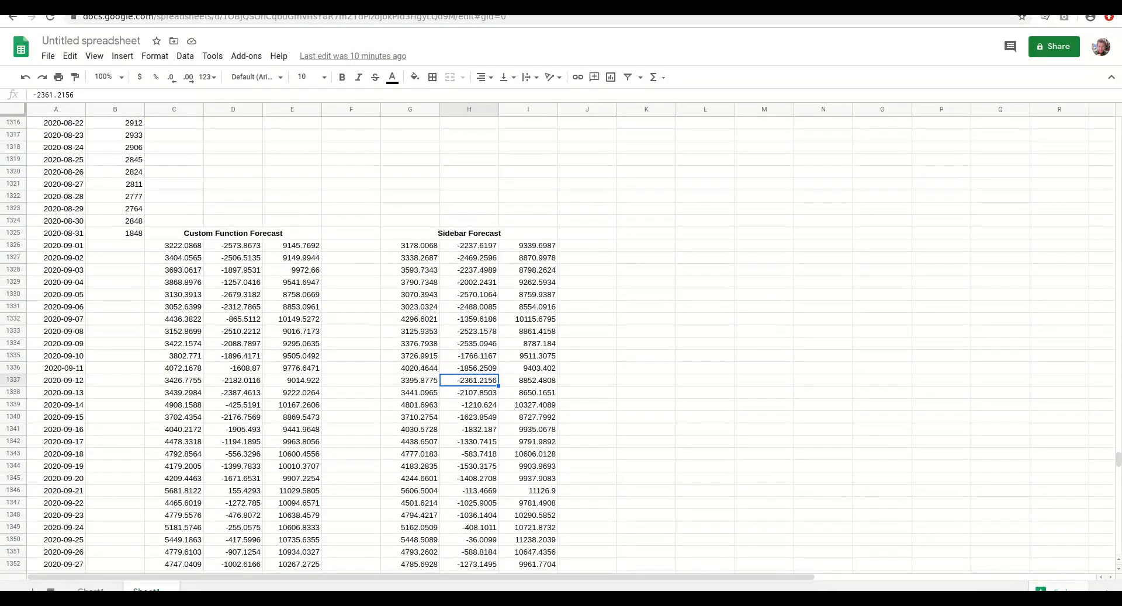
{"action": "mouse_move", "coordinate": [1117, 461]}
{"action": "left_mouse_down"}
{"action": "mouse_move", "coordinate": [1112, 113]}
{"action": "mouse_move", "coordinate": [1117, 457]}
{"action": "left_mouse_up"}
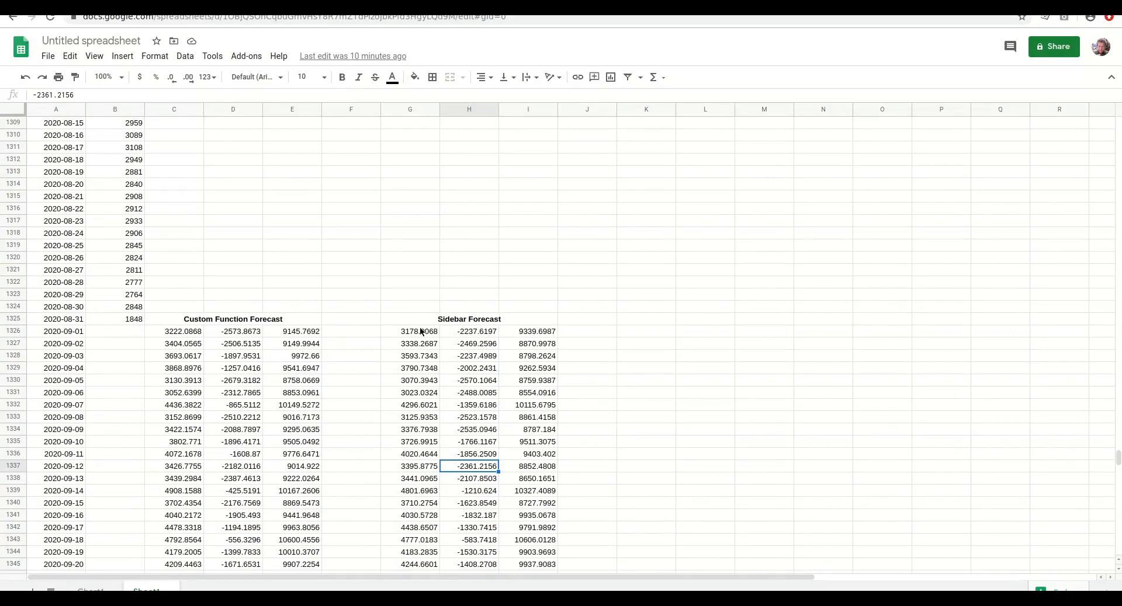
- Examine the first sidebar forecast values in column G and the August 2020 session values down to B1325
{"action": "left_click_drag", "start_coordinate": [421, 331], "coordinate": [422, 504]}
{"action": "left_click", "coordinate": [411, 478]}
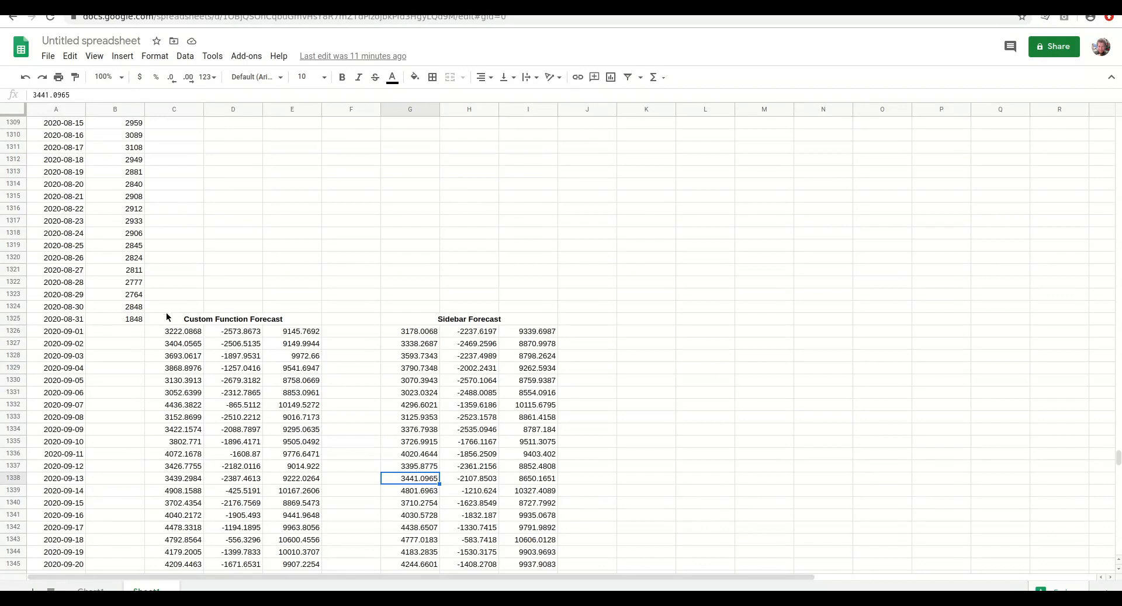
{"action": "left_click_drag", "start_coordinate": [128, 317], "coordinate": [103, 160]}
{"action": "left_click", "coordinate": [246, 220]}
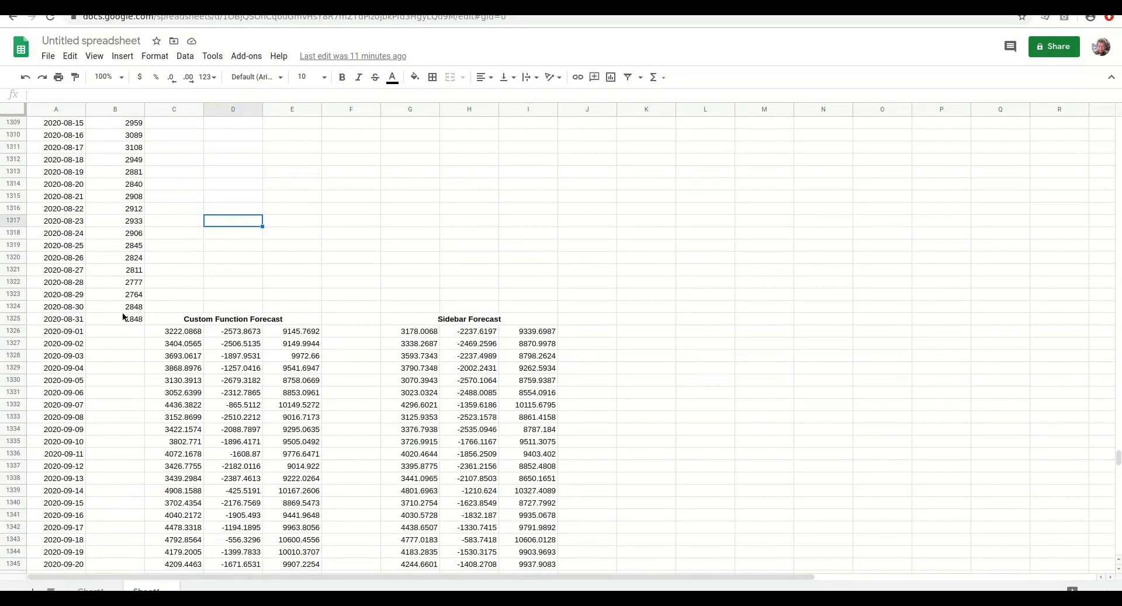
{"action": "mouse_move", "coordinate": [123, 314]}
{"action": "left_mouse_down"}
{"action": "mouse_move", "coordinate": [117, 235]}
{"action": "mouse_move", "coordinate": [120, 317]}
{"action": "left_mouse_up"}
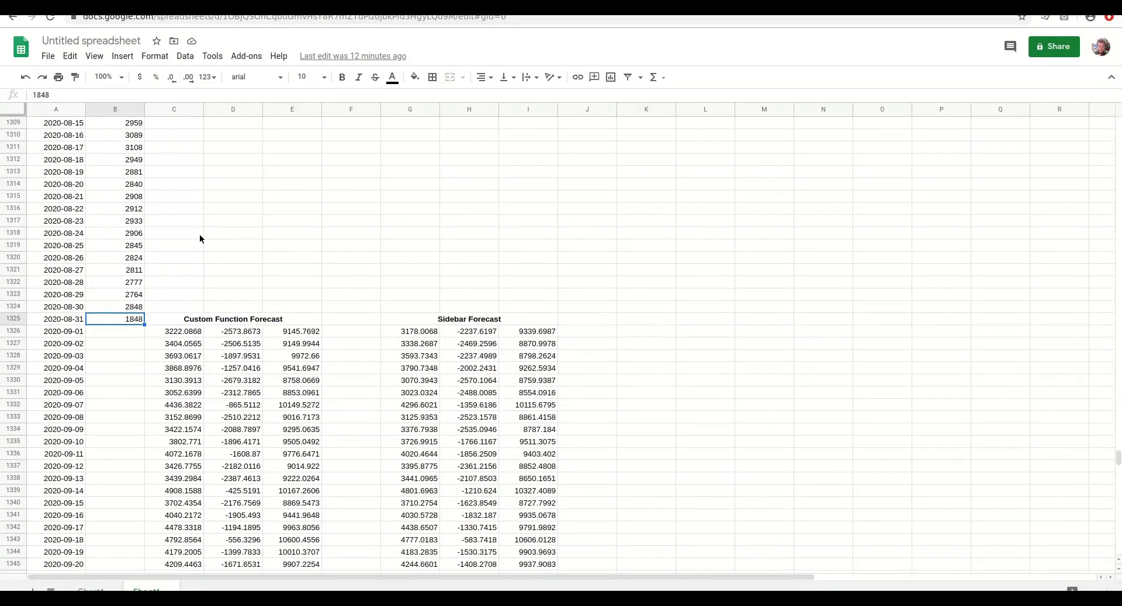
{"action": "mouse_move", "coordinate": [141, 322]}
{"action": "left_mouse_down"}
{"action": "mouse_move", "coordinate": [117, 263]}
{"action": "mouse_move", "coordinate": [119, 324]}
{"action": "left_mouse_up"}
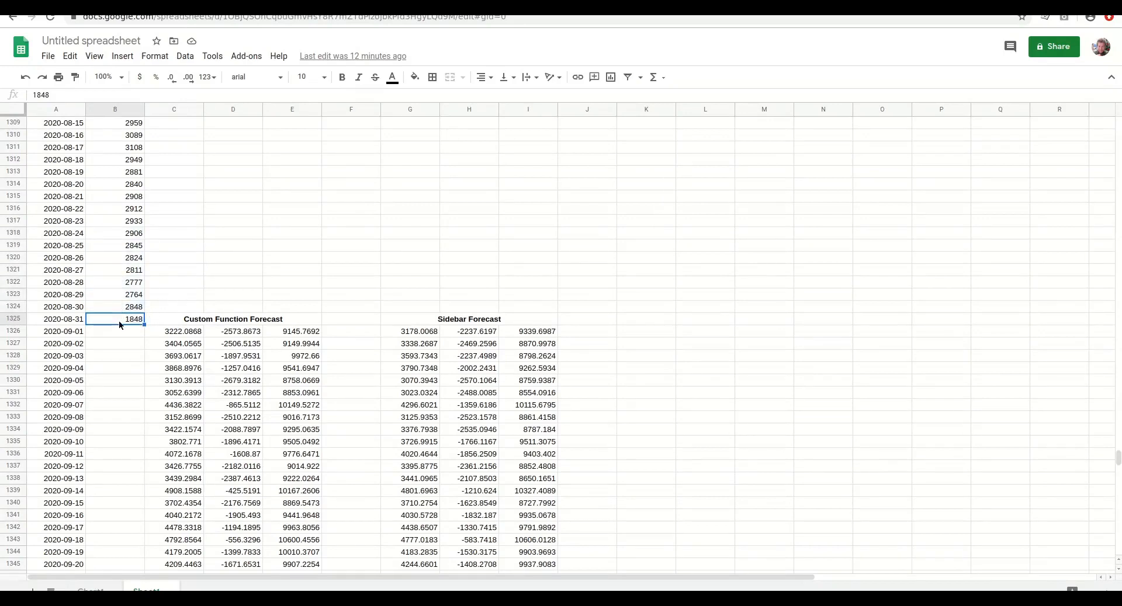
- Enter =SQRT(B1325) in K1325 to take the square root of the last session value
{"action": "left_click", "coordinate": [639, 322]}
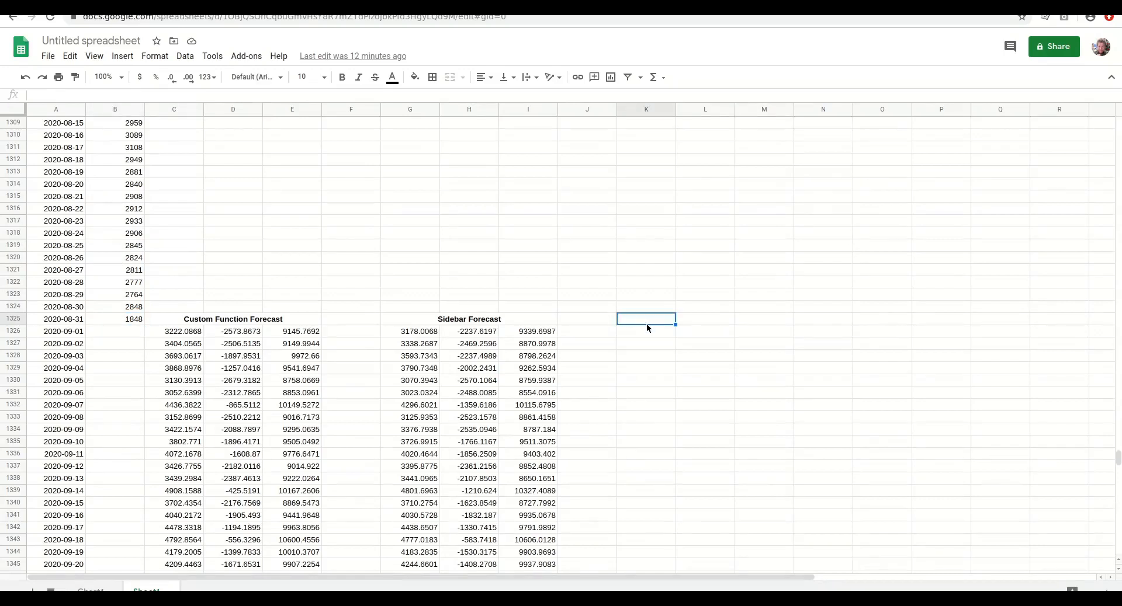
{"action": "type", "text": "=SQRT"}
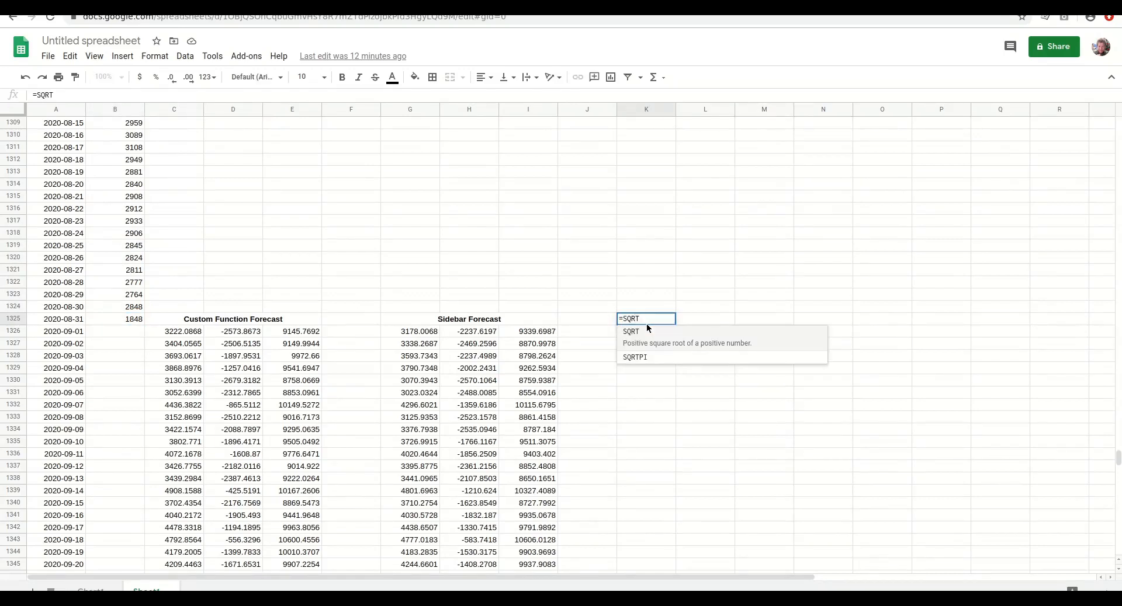
{"action": "type", "text": "("}
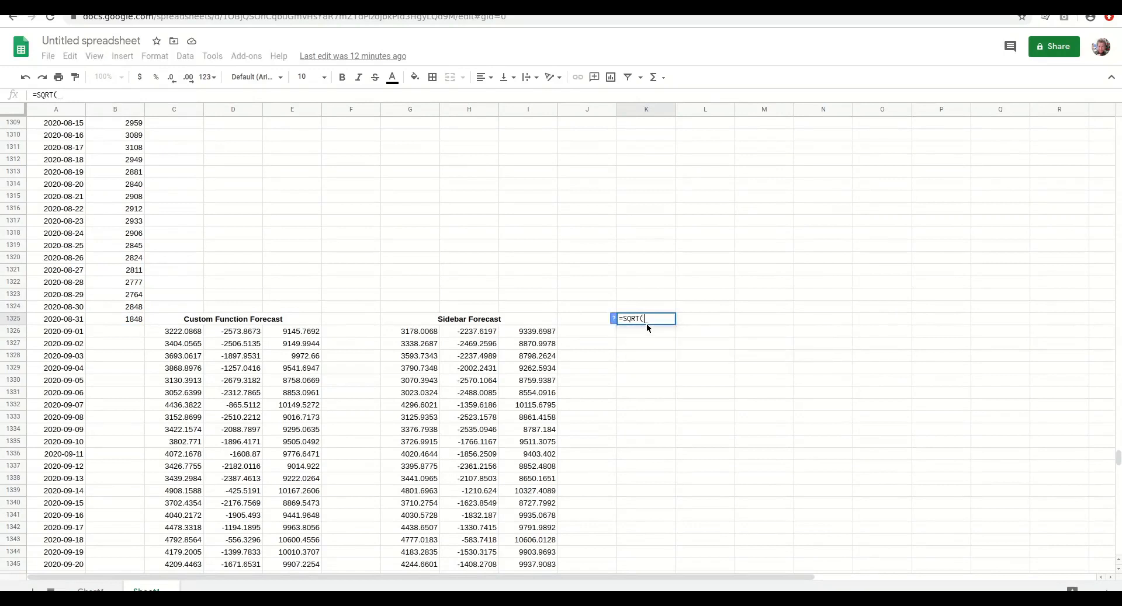
{"action": "key", "text": "Left"}
{"action": "key", "text": "Left"}
{"action": "key", "text": "Left"}
{"action": "key", "text": "Left"}
{"action": "key", "text": "Left"}
{"action": "key", "text": "Left"}
{"action": "key", "text": "Left"}
{"action": "key", "text": "Left"}
{"action": "key", "text": "Left"}
{"action": "type", "text": ")"}
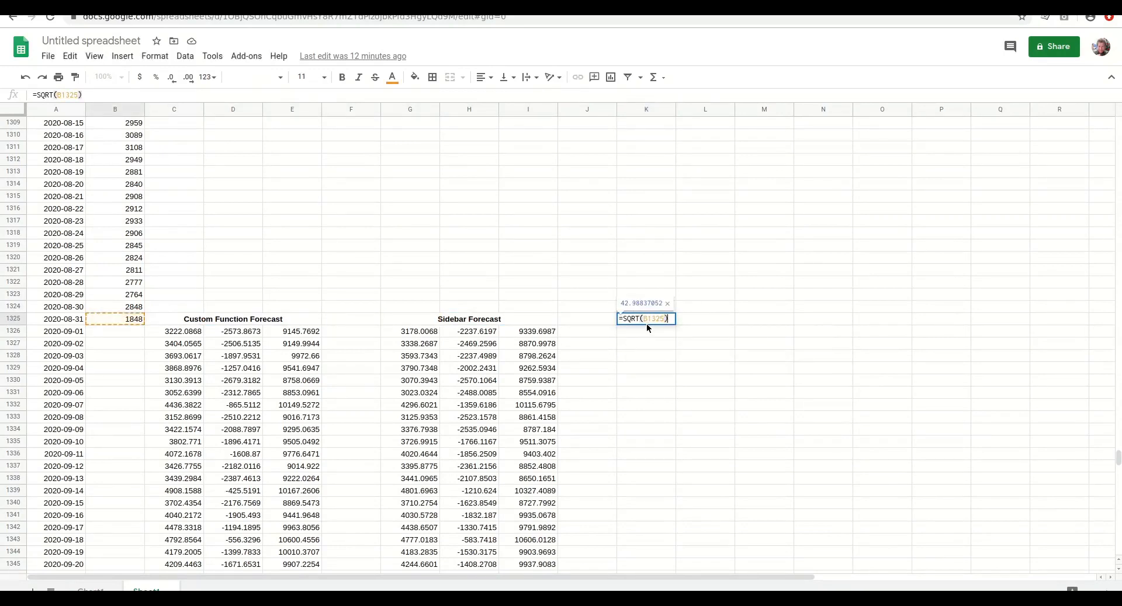
{"action": "key", "text": "Return"}
- Copy the square root formula from K1325 into K2:K1324 to cover all the historical sessions
{"action": "key", "text": "ctrl+c"}
{"action": "key", "text": "Up"}
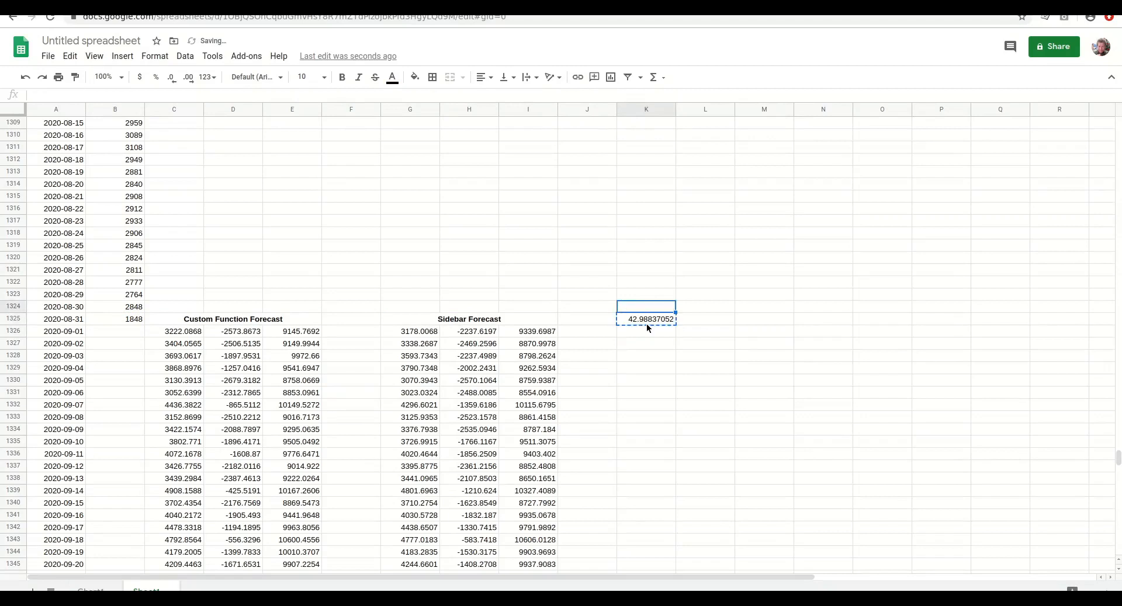
{"action": "key", "text": "ctrl+shift+Up"}
{"action": "key", "text": "shift+Down"}
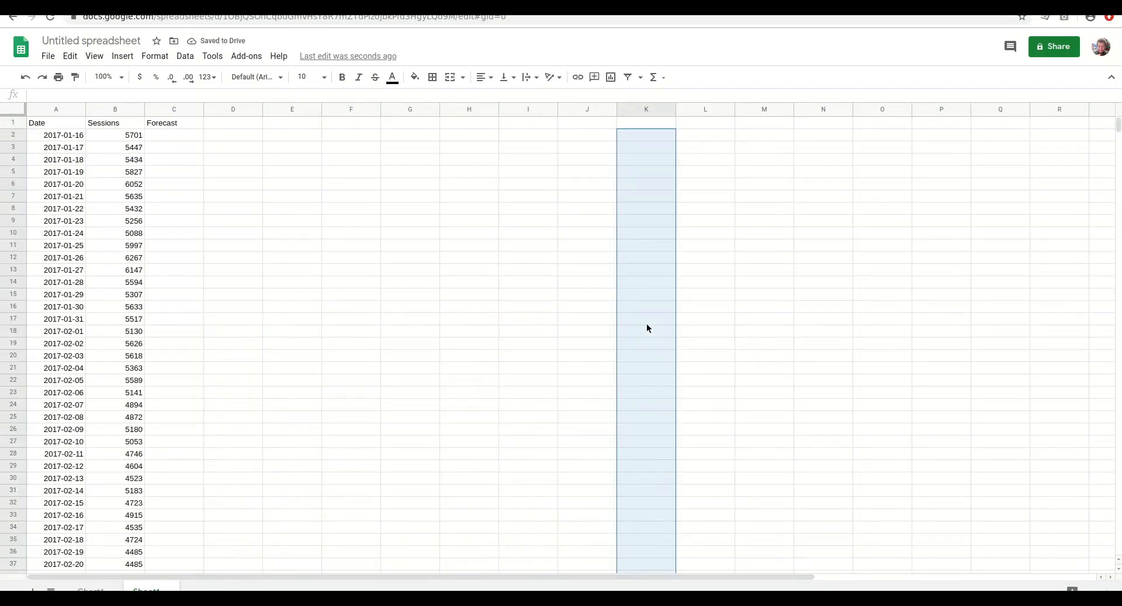
{"action": "key", "text": "ctrl+v"}
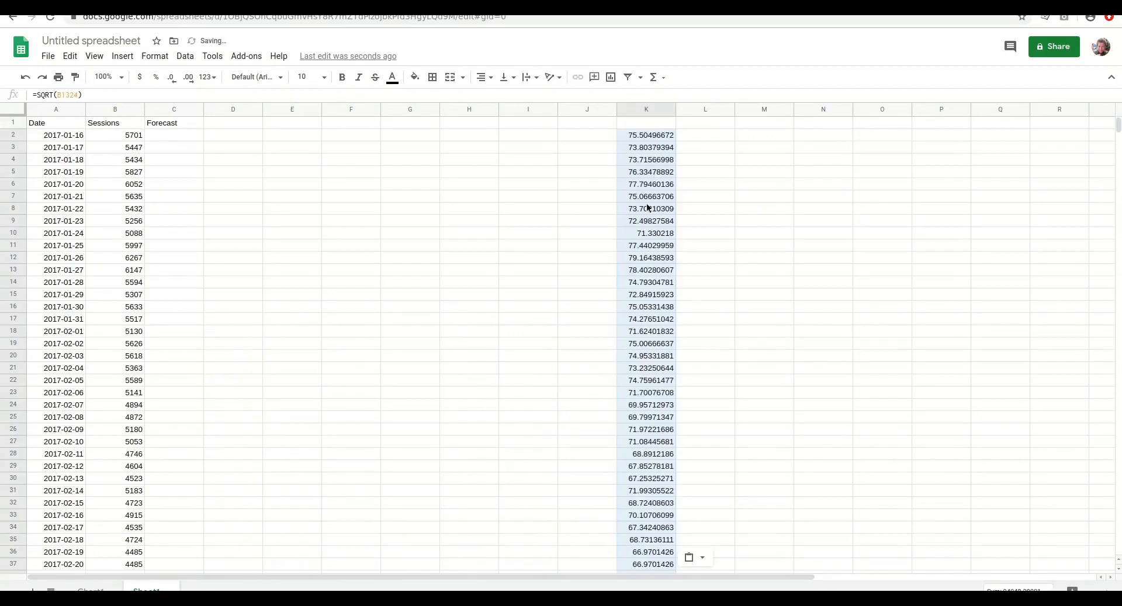
- Label the transformed column by entering the heading "Sqrt Transform" in K1
{"action": "left_click", "coordinate": [635, 122]}
{"action": "type", "text": "Sq"}
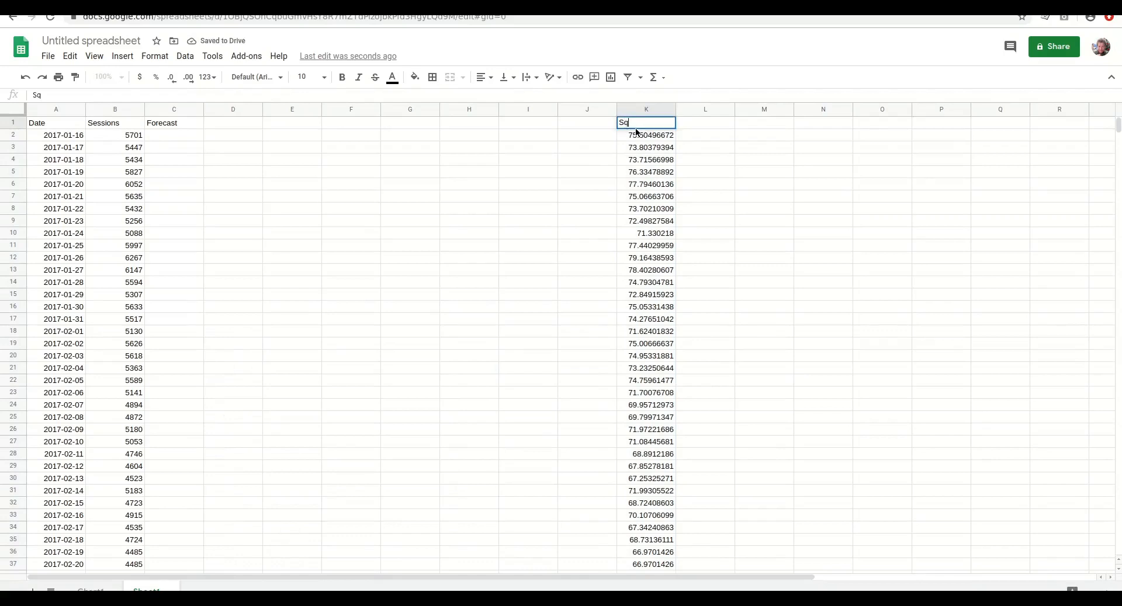
{"action": "type", "text": "rt Transform"}
{"action": "key", "text": "Return"}
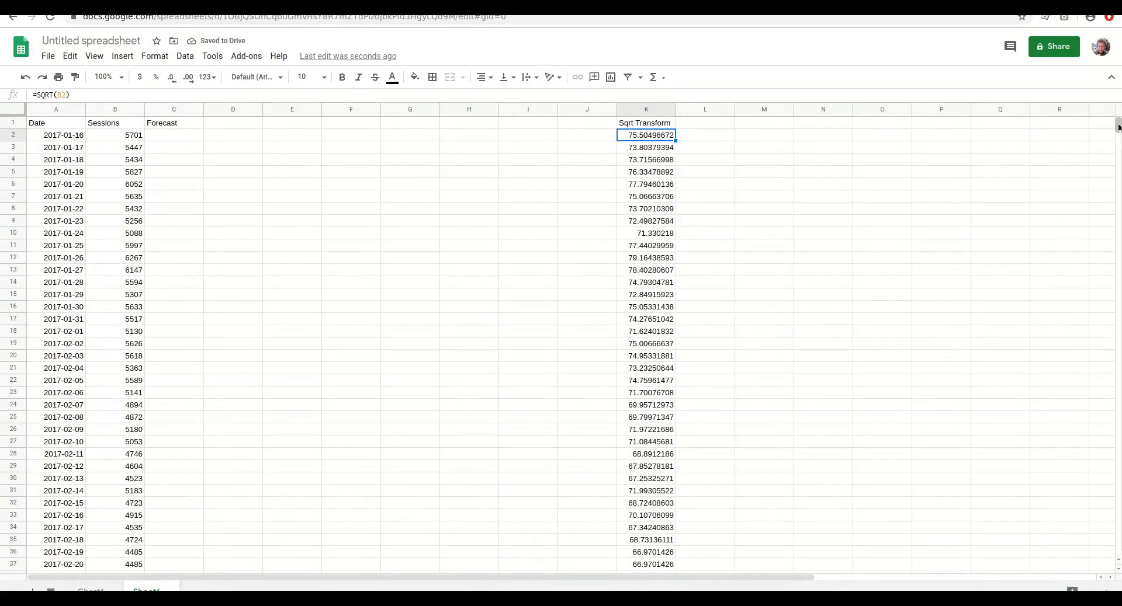
- Enter =FORGE_FORECAST(A2:A1690,K2:K1325,,"UK") in L1326 to forecast the square-root transformed sessions
{"action": "left_click_drag", "start_coordinate": [1117, 132], "coordinate": [1117, 456]}
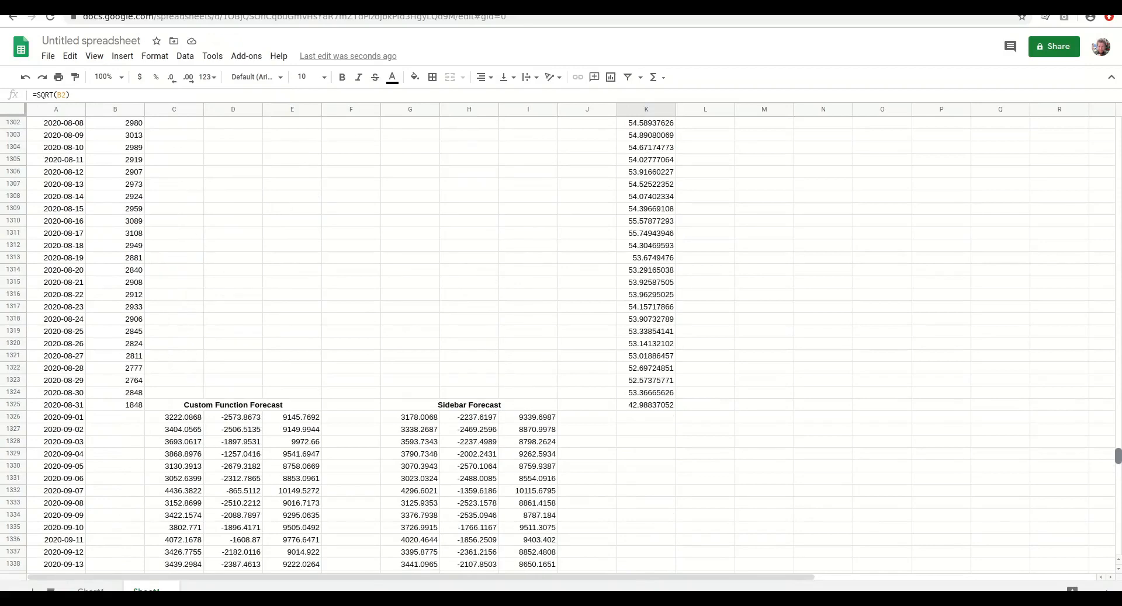
{"action": "left_click", "coordinate": [704, 416]}
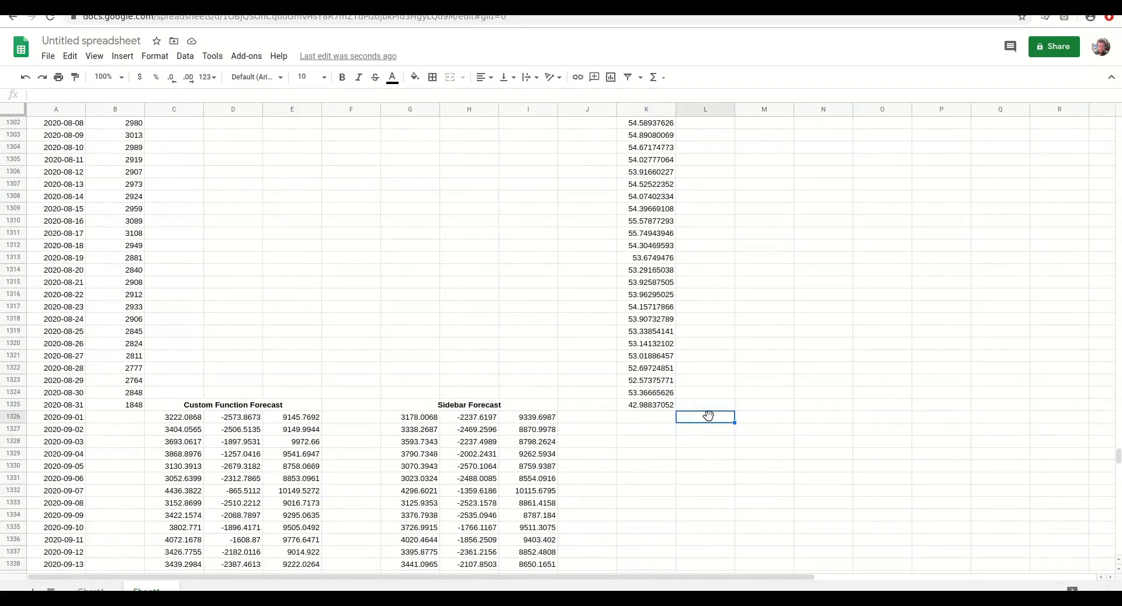
{"action": "type", "text": "=FORGE"}
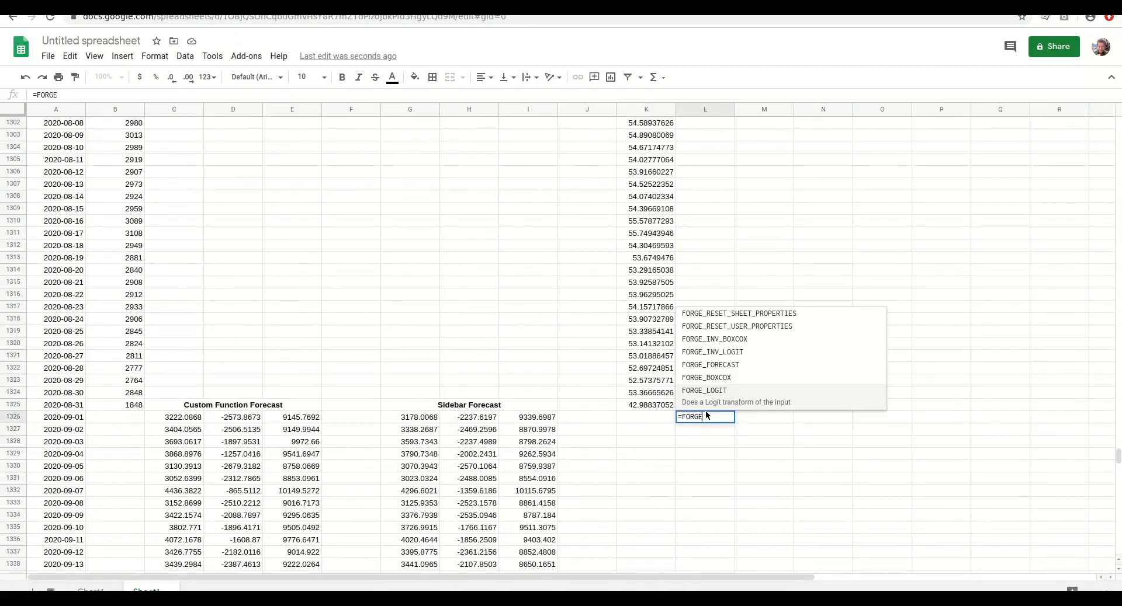
{"action": "type", "text": "_FORECAS"}
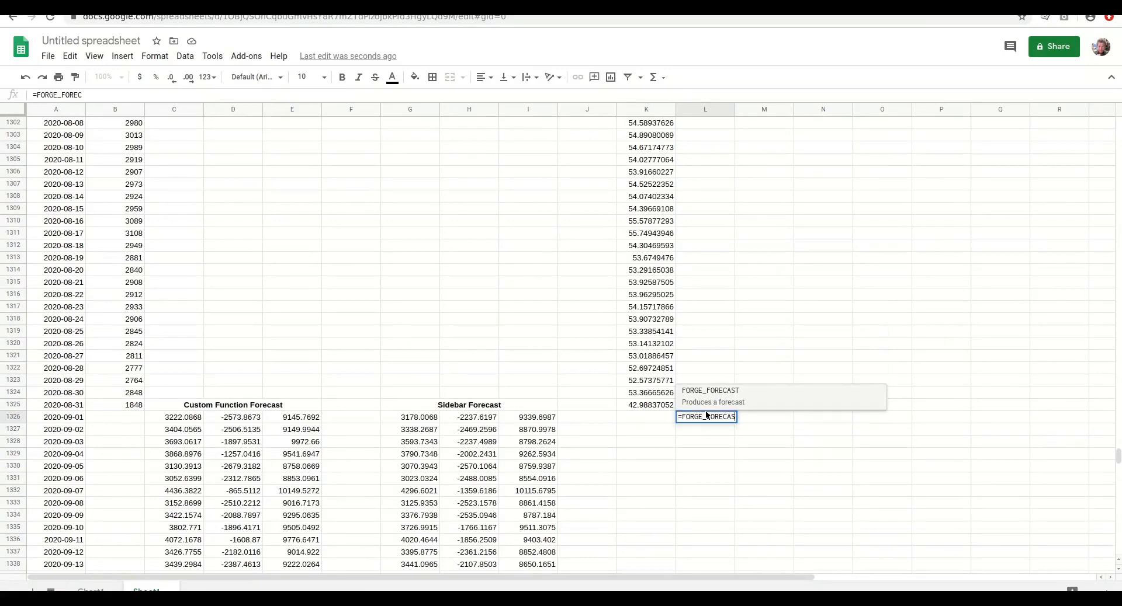
{"action": "type", "text": "T(A\""}
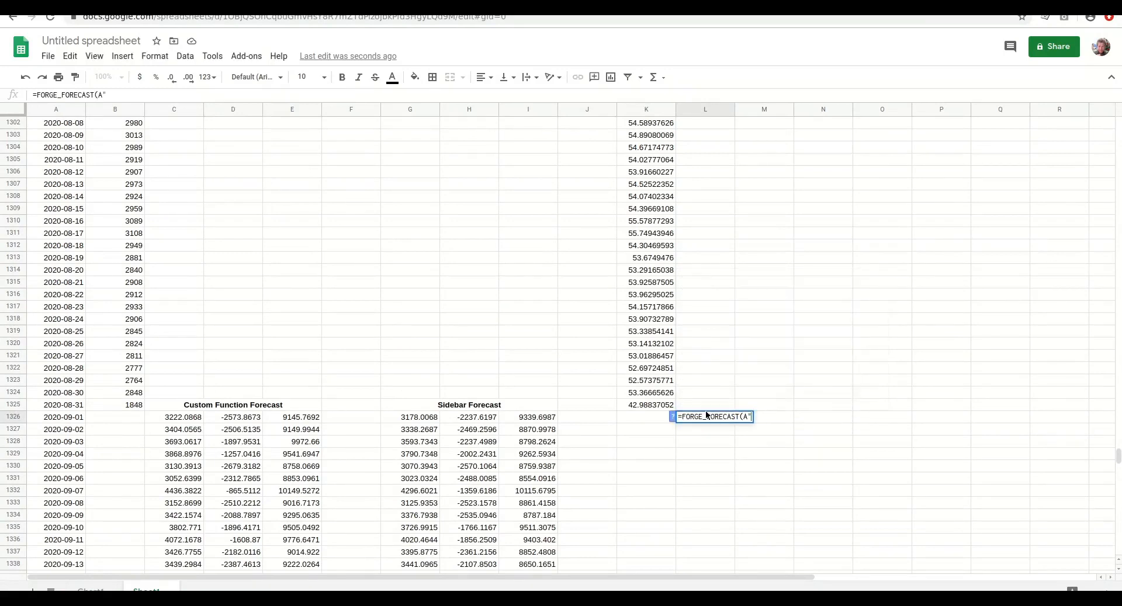
{"action": "key", "text": "BackSpace"}
{"action": "type", "text": "2:A1690"}
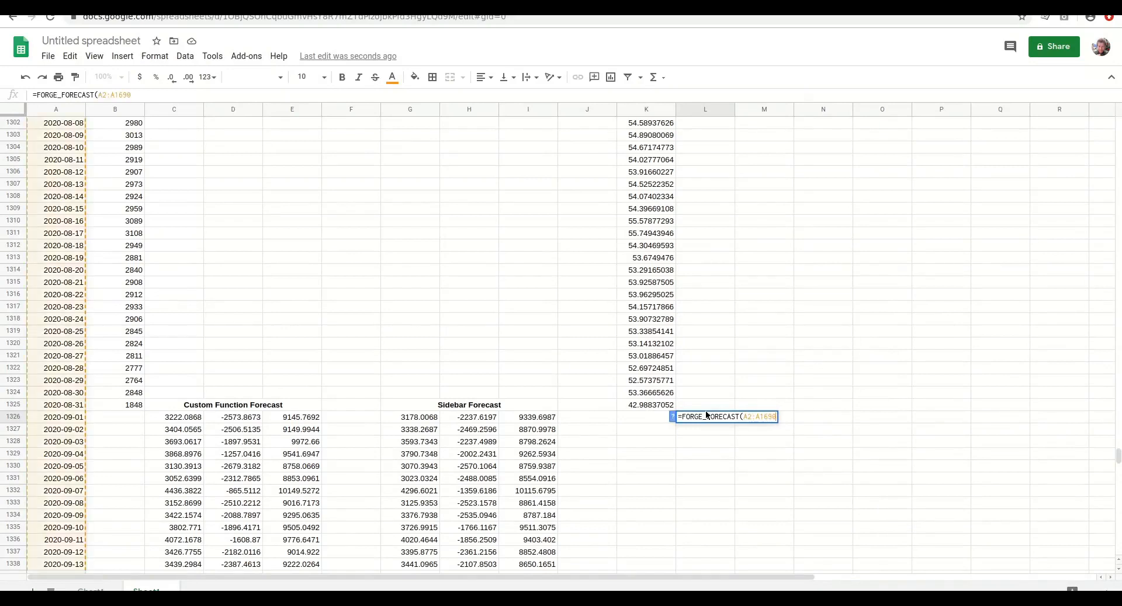
{"action": "type", "text": ","}
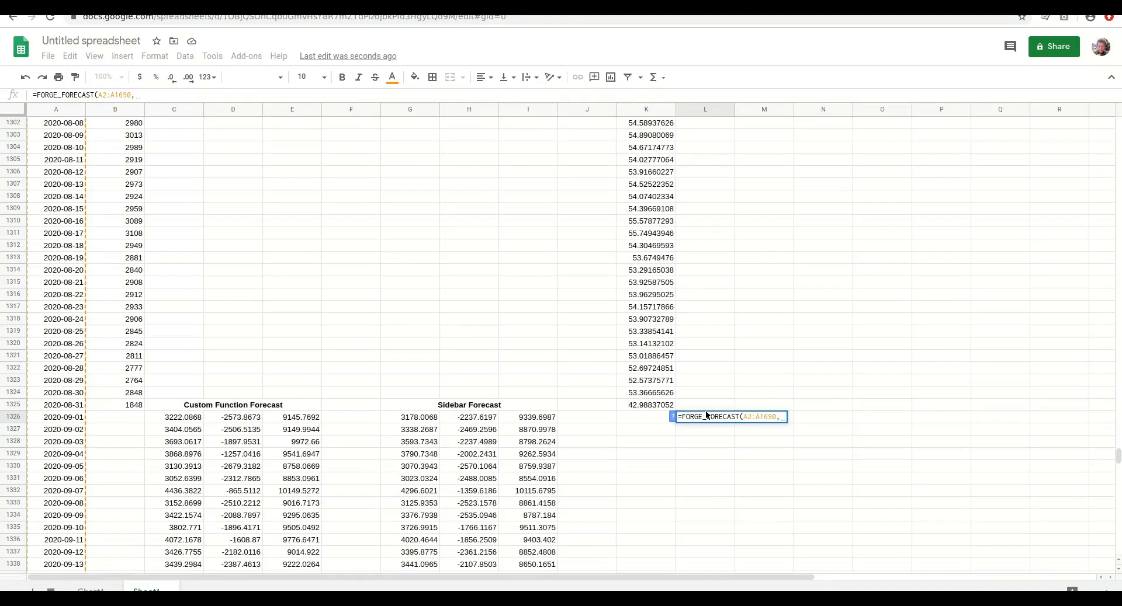
{"action": "type", "text": "K2:K"}
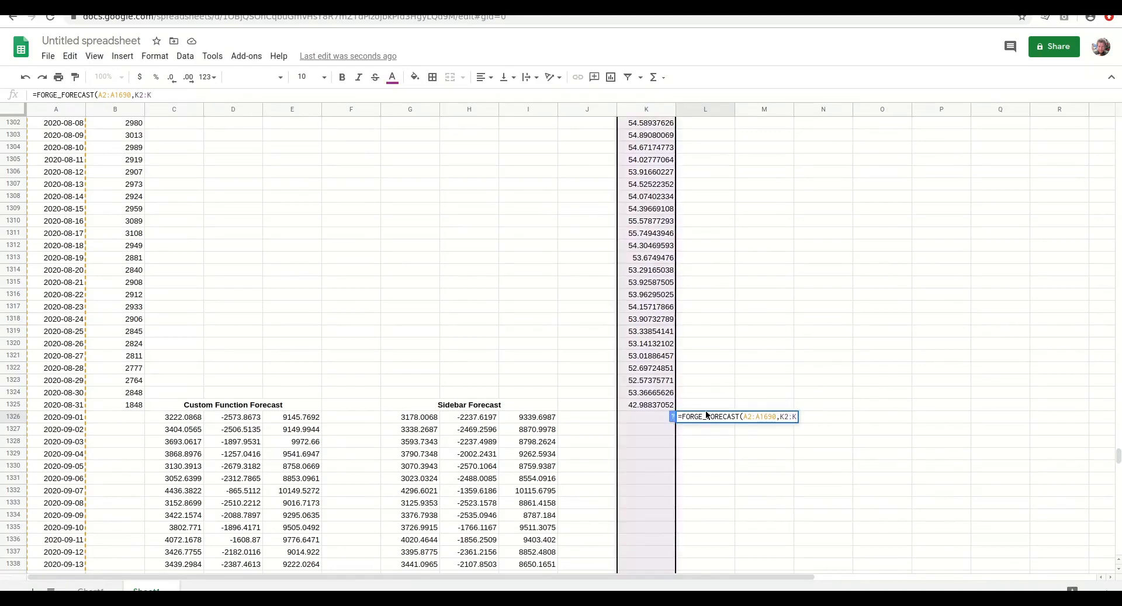
{"action": "type", "text": "132"}
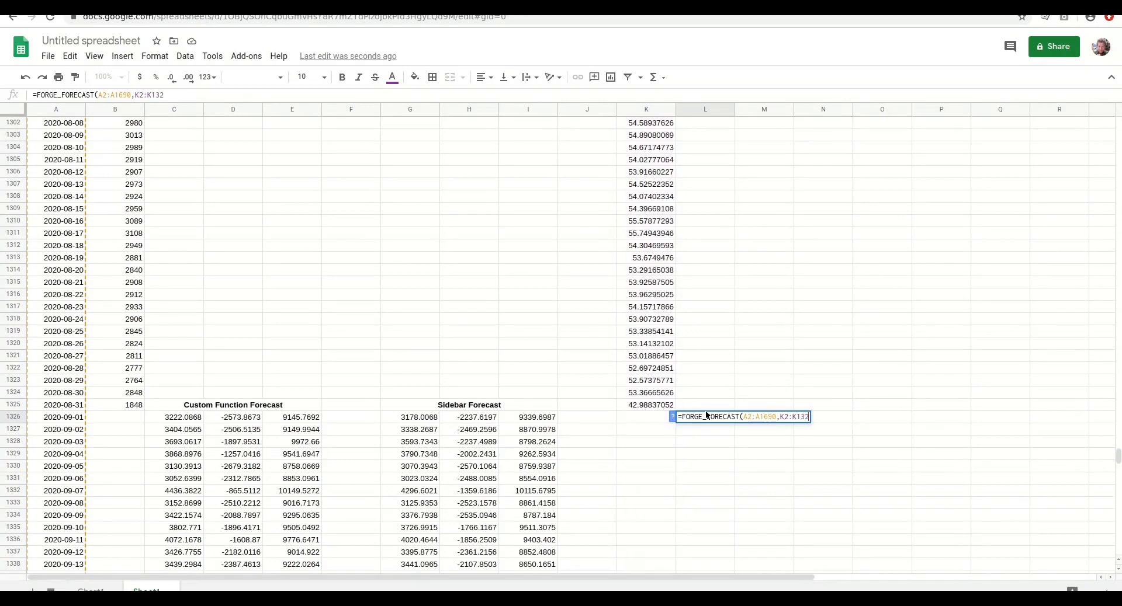
{"action": "type", "text": "5,,"}
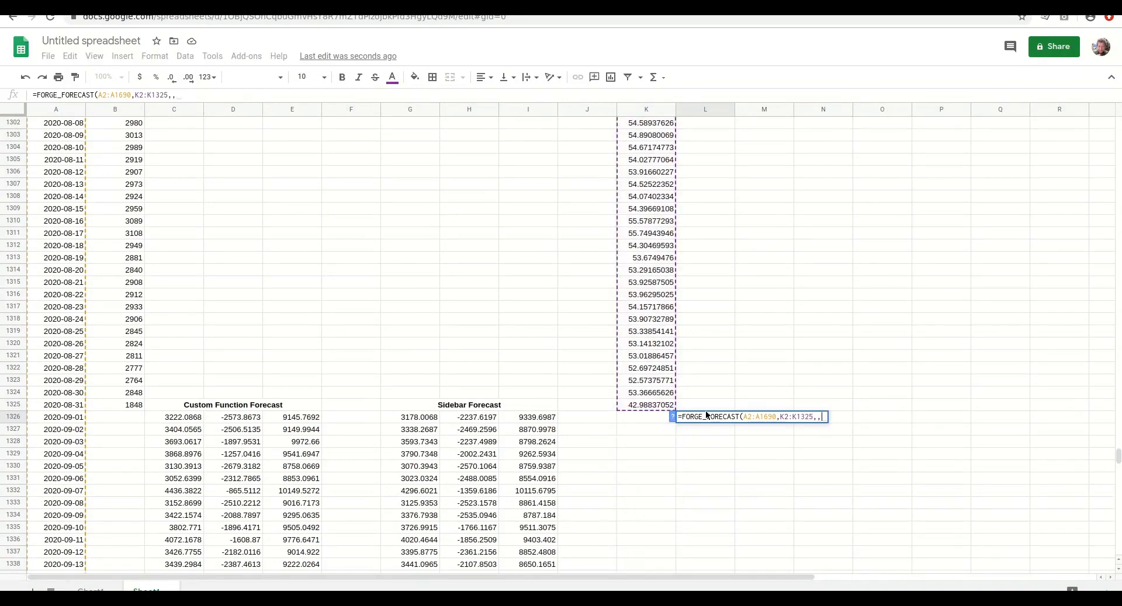
{"action": "type", "text": "\"UK\""}
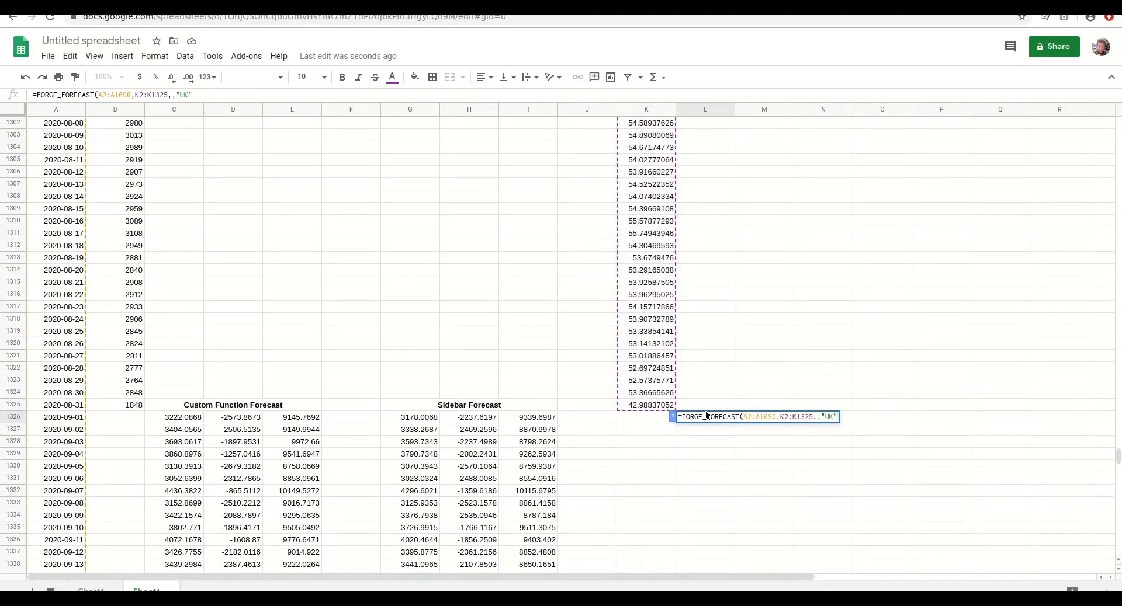
{"action": "type", "text": ")"}
{"action": "key", "text": "Return"}
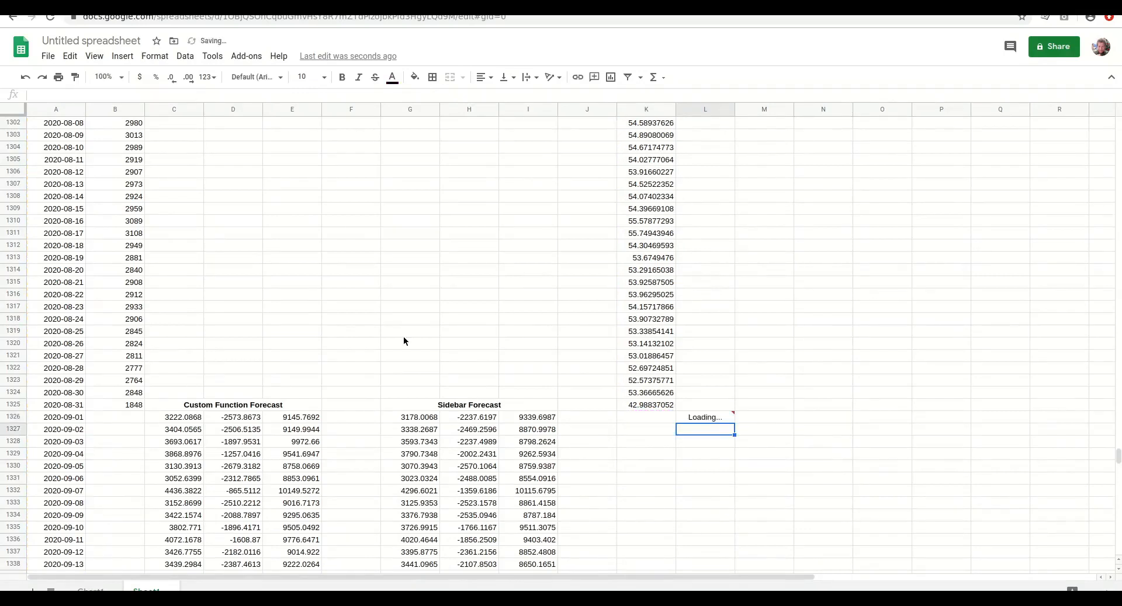
{"action": "left_click", "coordinate": [191, 418]}
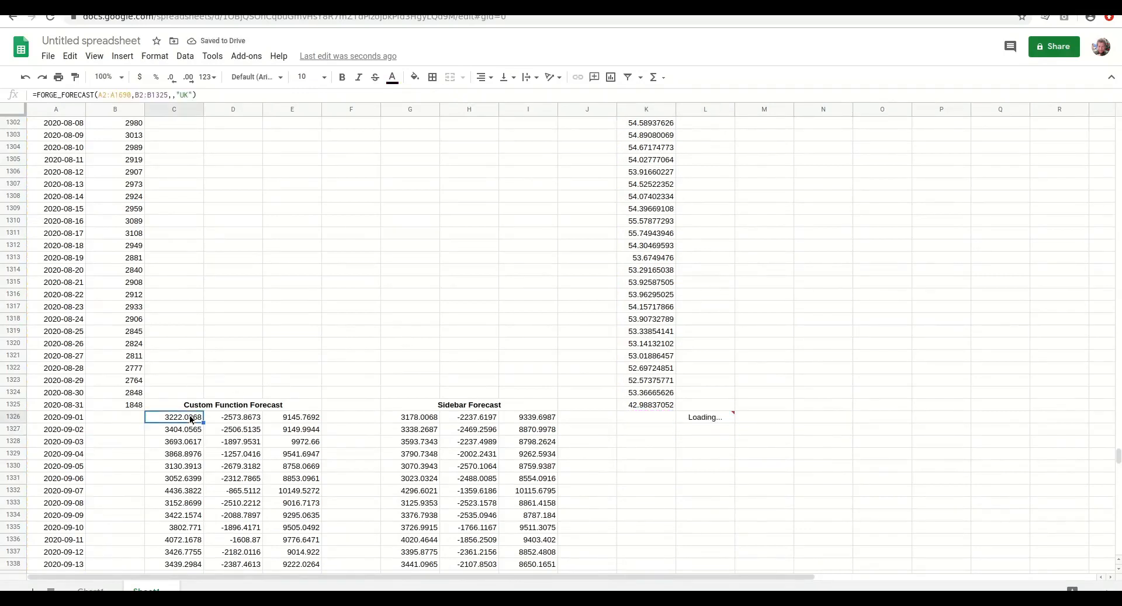
{"action": "left_click", "coordinate": [710, 416]}
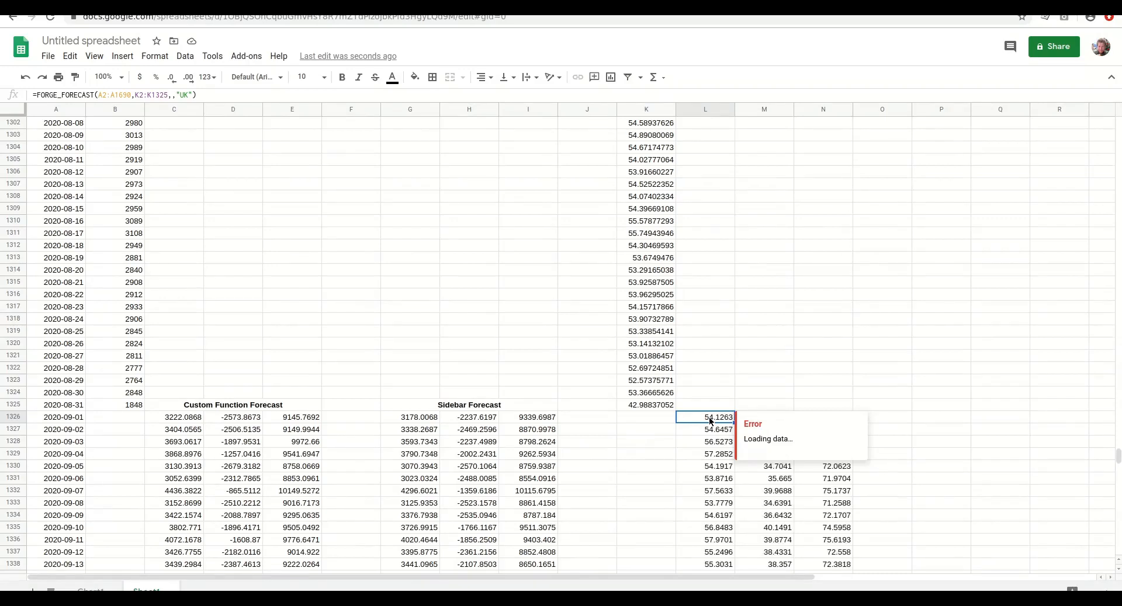
- Narrow the empty column O into a thin spacer beside the transformed forecast
{"action": "key", "text": "Right"}
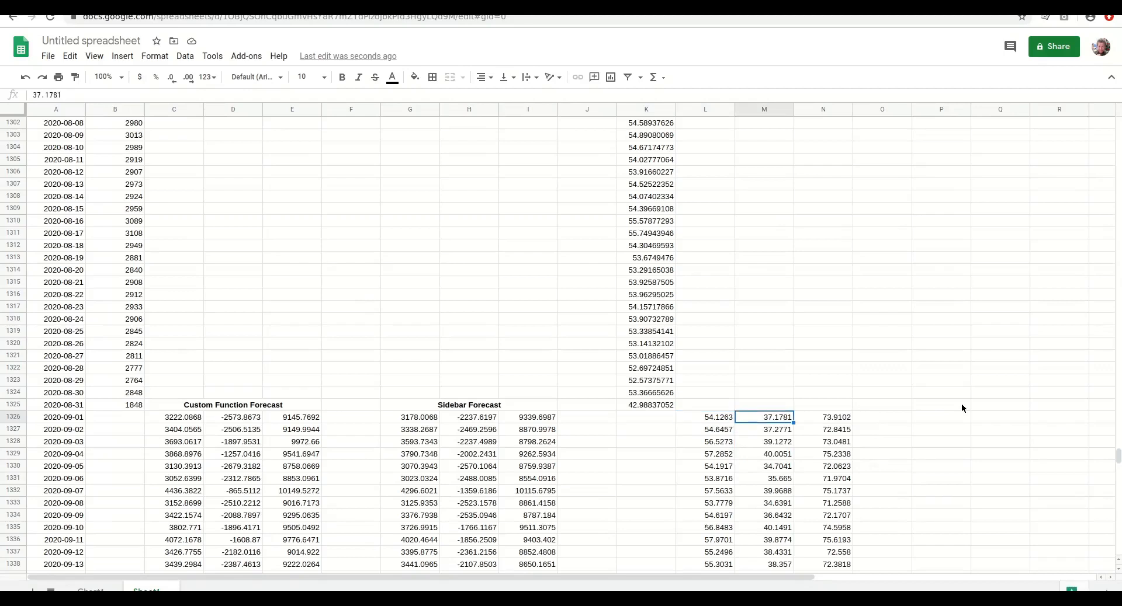
{"action": "key", "text": "Right"}
{"action": "key", "text": "Right"}
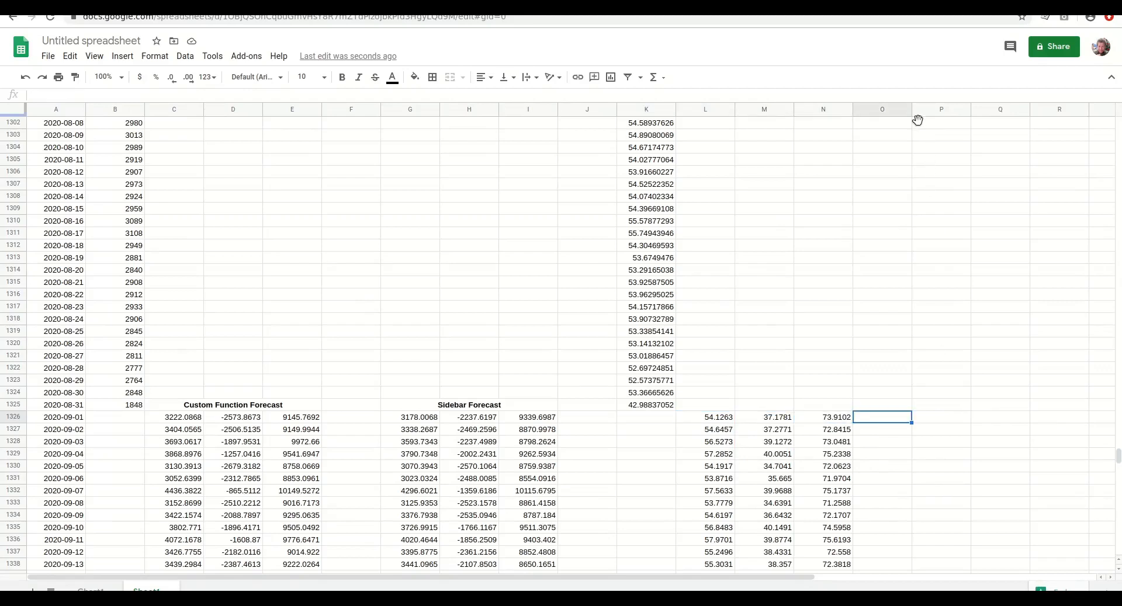
{"action": "left_click_drag", "start_coordinate": [910, 111], "coordinate": [862, 111]}
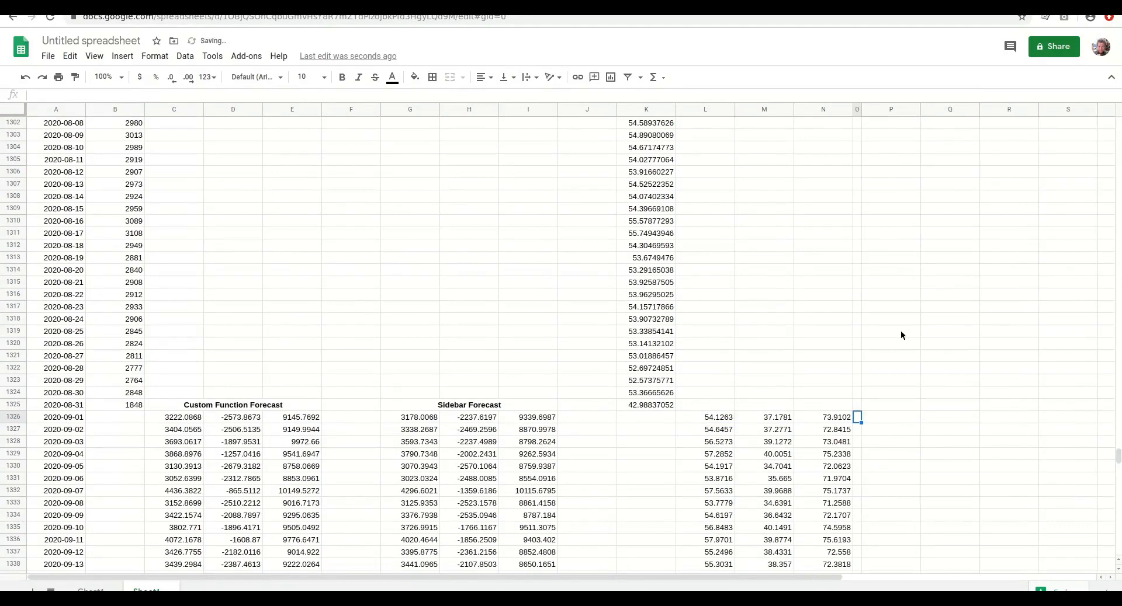
- Enter =L1326^2 in P1326 to square the first transformed forecast value back to the original scale
{"action": "left_click", "coordinate": [880, 405]}
{"action": "left_click", "coordinate": [879, 417]}
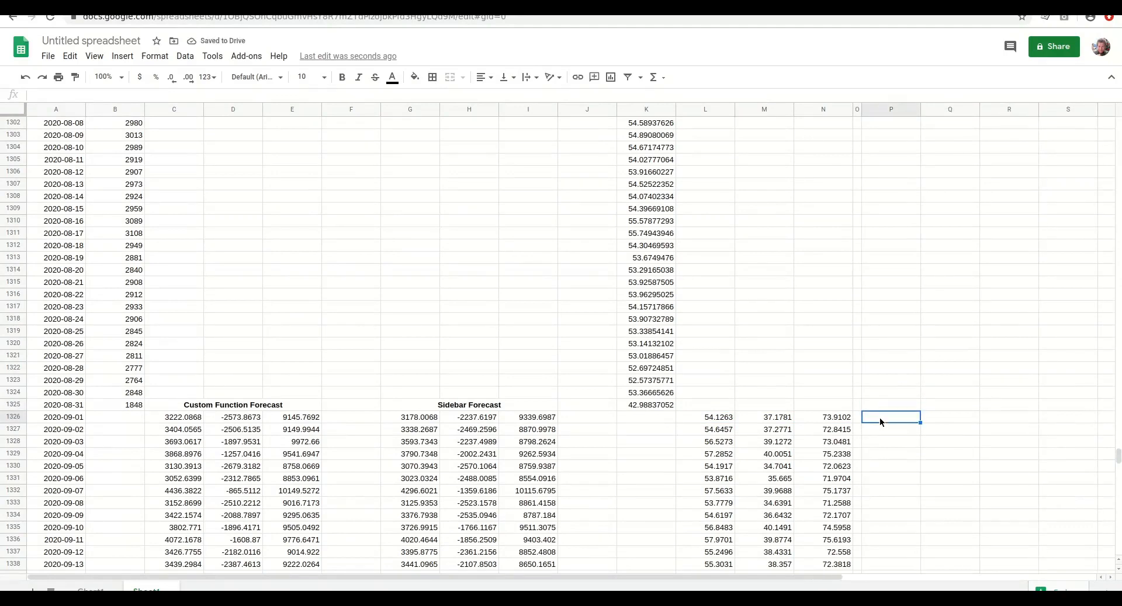
{"action": "type", "text": "="}
{"action": "key", "text": "Left"}
{"action": "key", "text": "Left"}
{"action": "key", "text": "Left"}
{"action": "key", "text": "Left"}
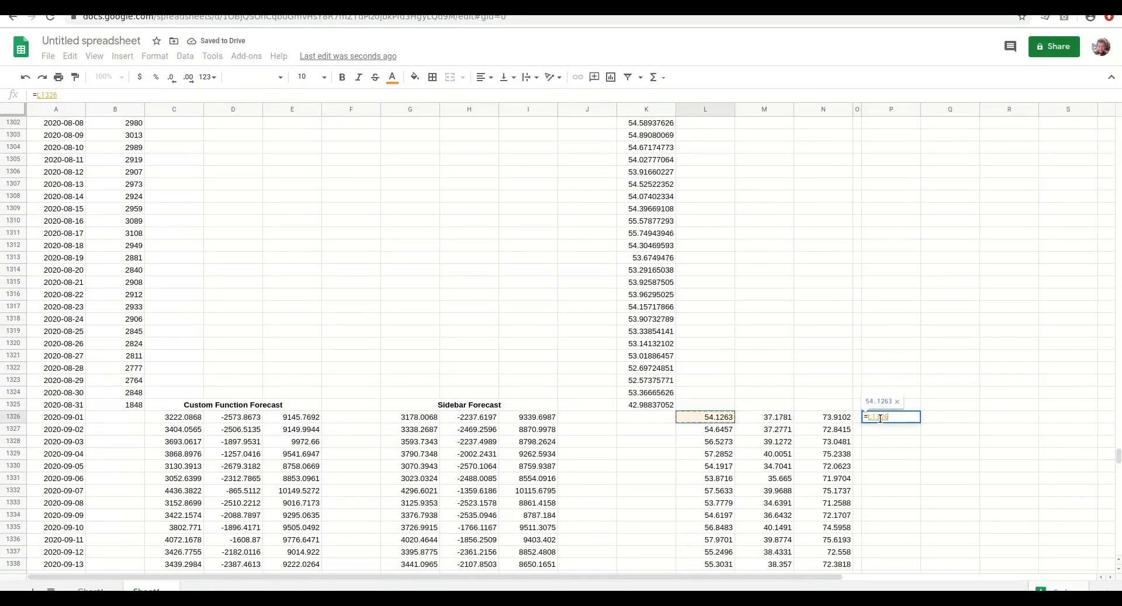
{"action": "type", "text": "^2"}
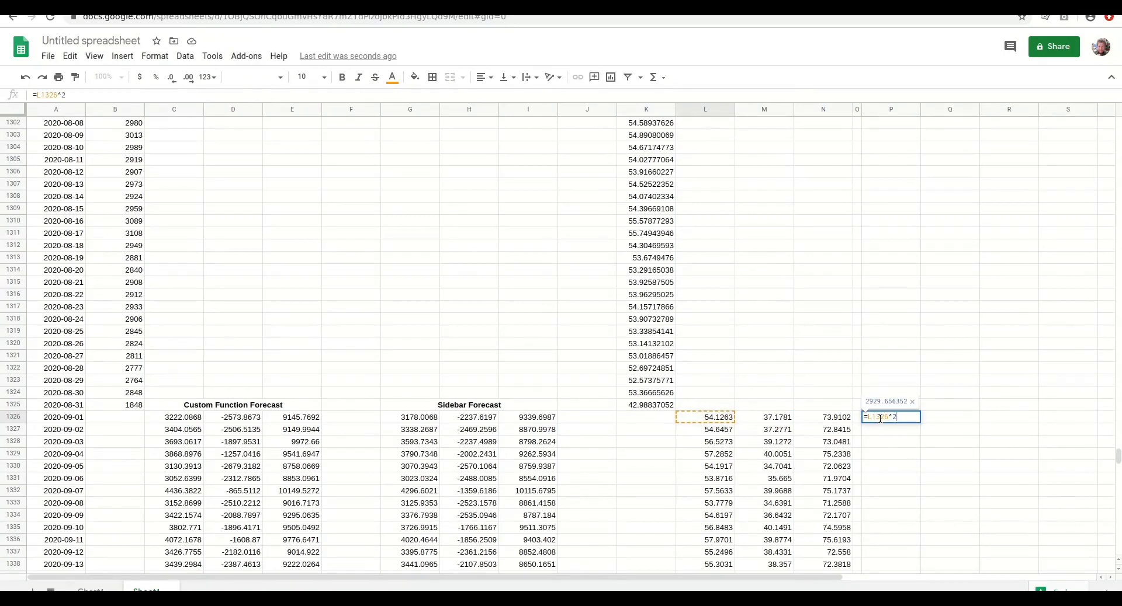
{"action": "key", "text": "Return"}
- Copy the squaring formula from P1326 across to column R and down to row 1690, filling P1326:R1690
{"action": "left_click", "coordinate": [881, 419]}
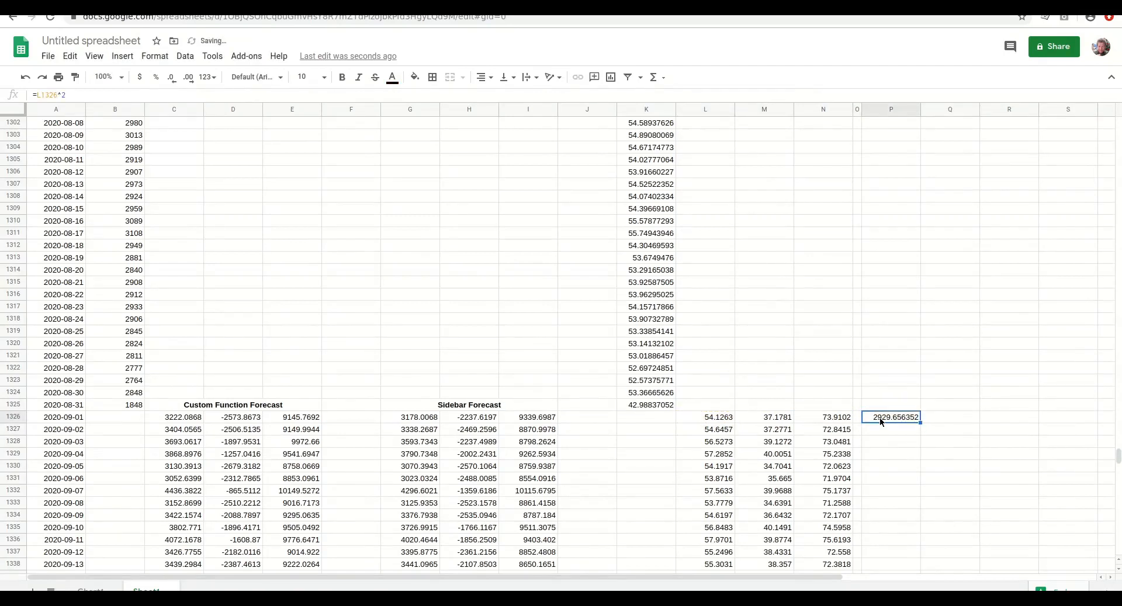
{"action": "left_click_drag", "start_coordinate": [920, 422], "coordinate": [996, 423]}
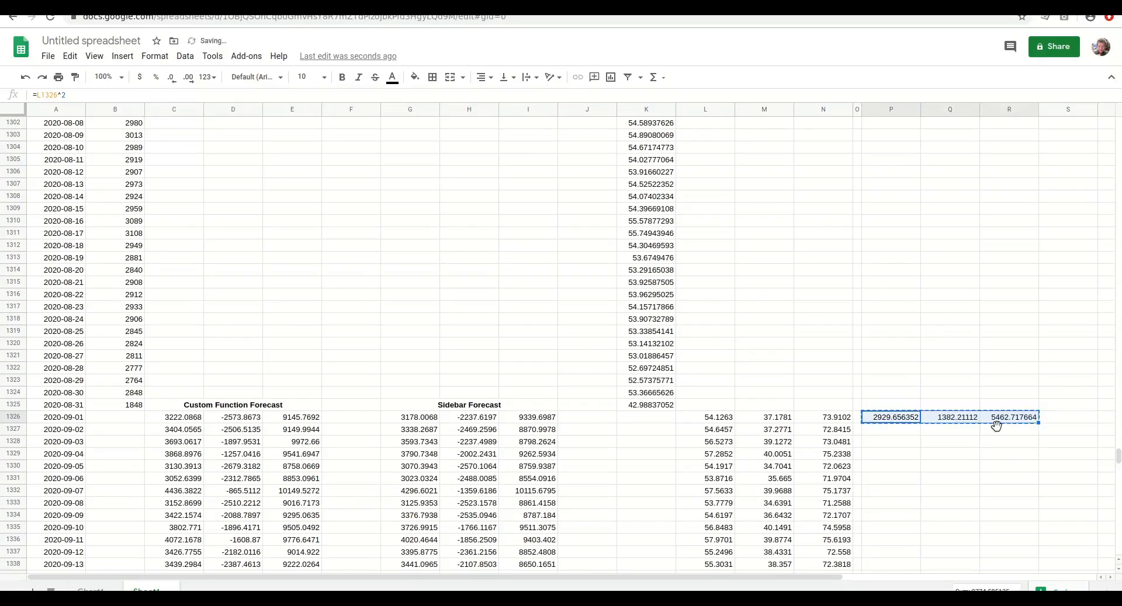
{"action": "key", "text": "ctrl+shift+Down"}
{"action": "key", "text": "ctrl+v"}
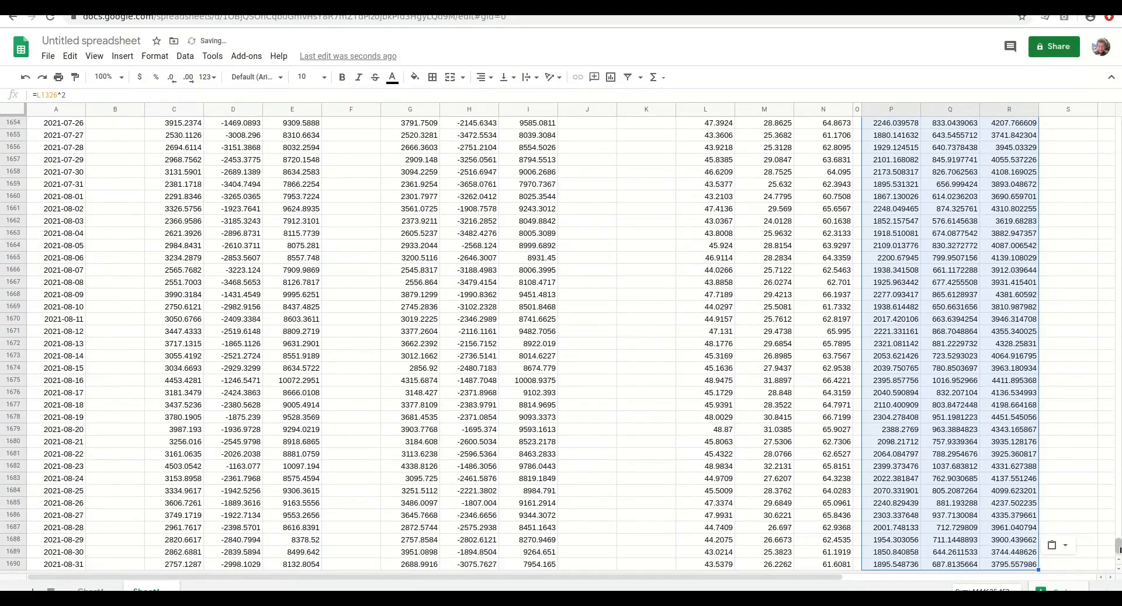
- Examine the squared forecast values in columns P to R from row 1326 onward, checking the lower bounds for negatives
{"action": "left_click_drag", "start_coordinate": [1117, 546], "coordinate": [1117, 457]}
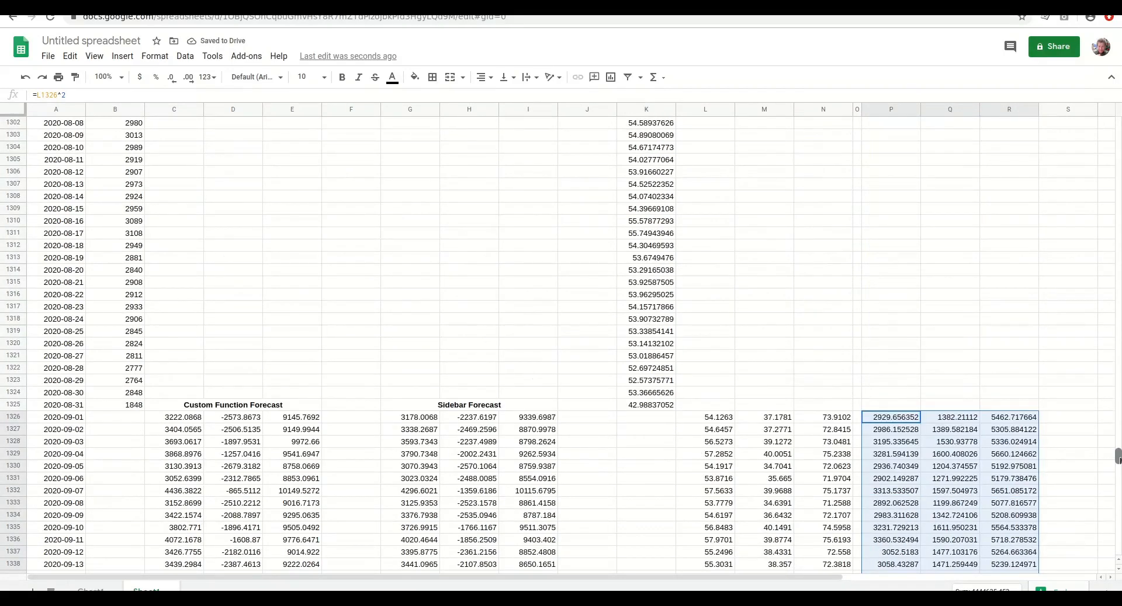
{"action": "scroll", "coordinate": [1117, 458], "scroll_direction": "down", "scroll_amount": 3}
{"action": "left_click", "coordinate": [951, 393]}
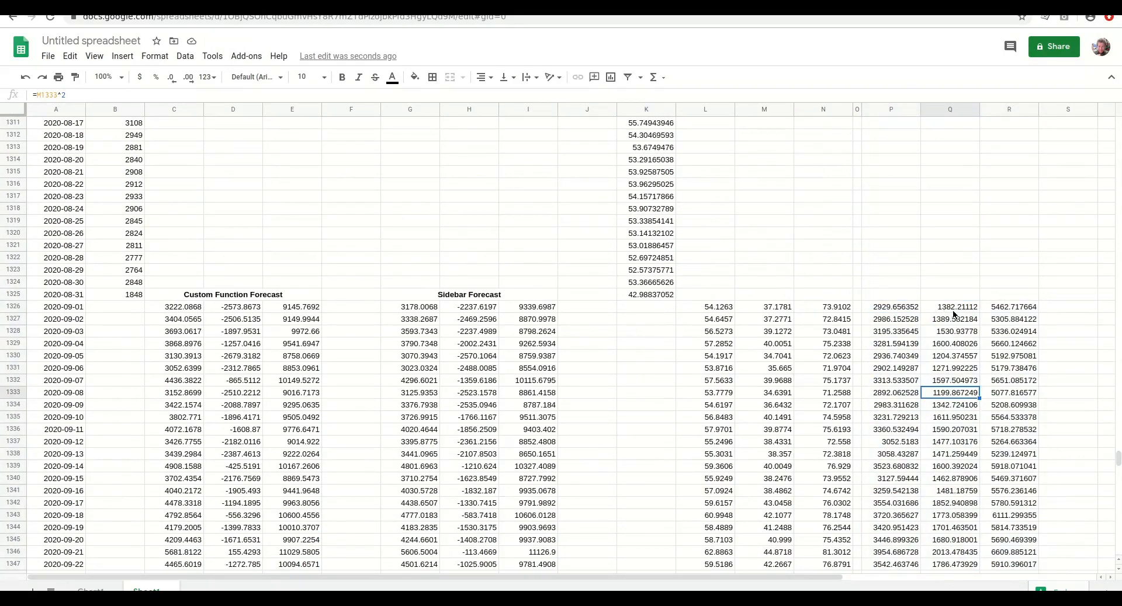
{"action": "scroll", "coordinate": [952, 309], "scroll_direction": "down", "scroll_amount": 8}
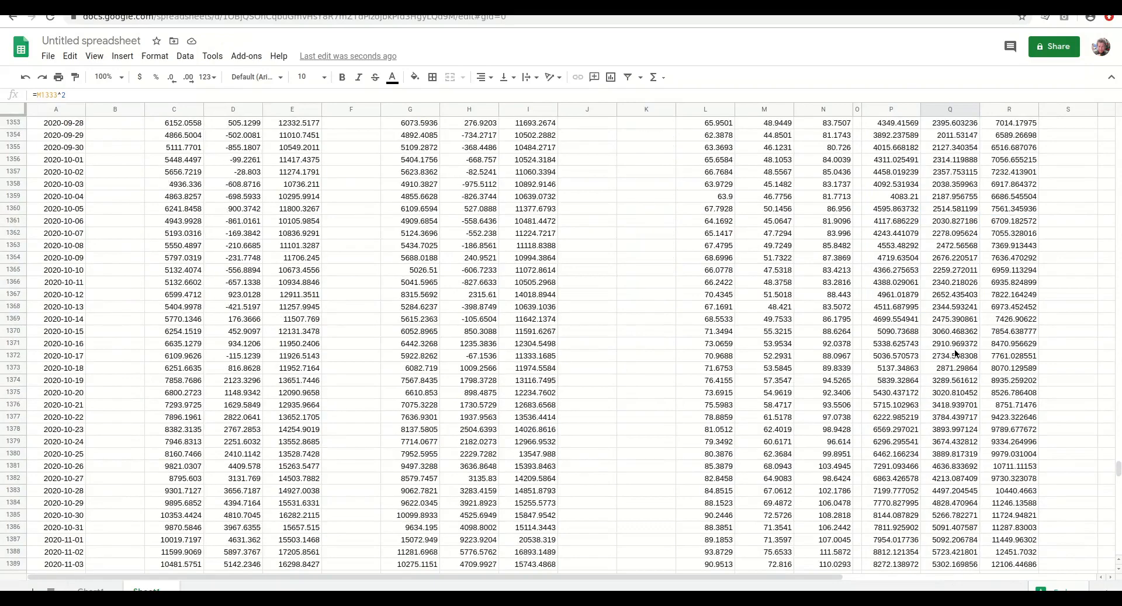
{"action": "scroll", "coordinate": [955, 352], "scroll_direction": "down", "scroll_amount": 10}
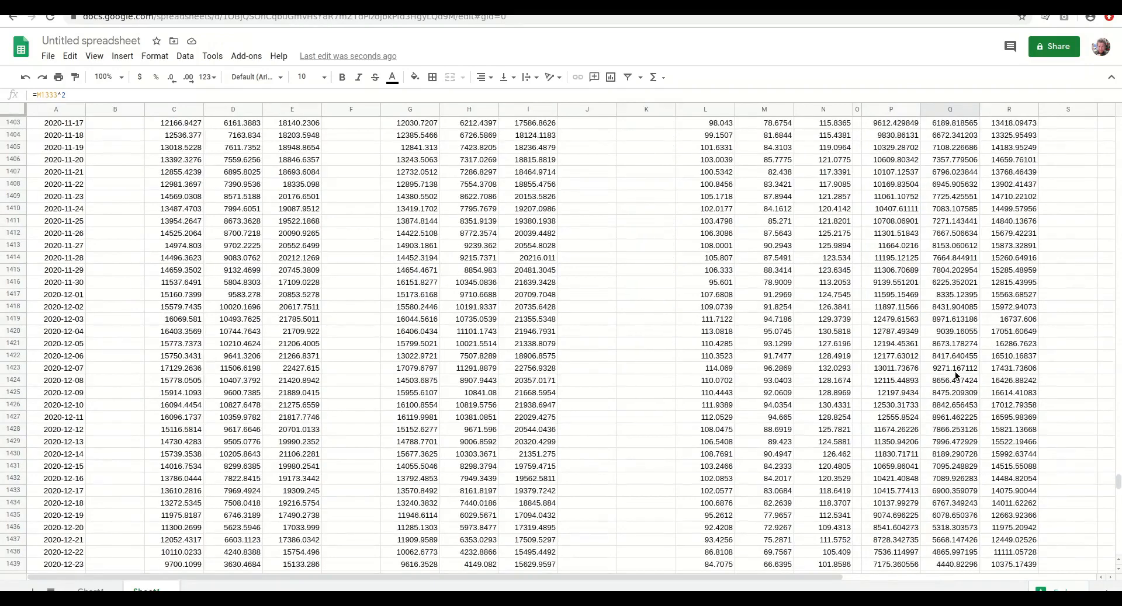
{"action": "scroll", "coordinate": [958, 374], "scroll_direction": "down", "scroll_amount": 5}
{"action": "scroll", "coordinate": [961, 374], "scroll_direction": "down", "scroll_amount": 2}
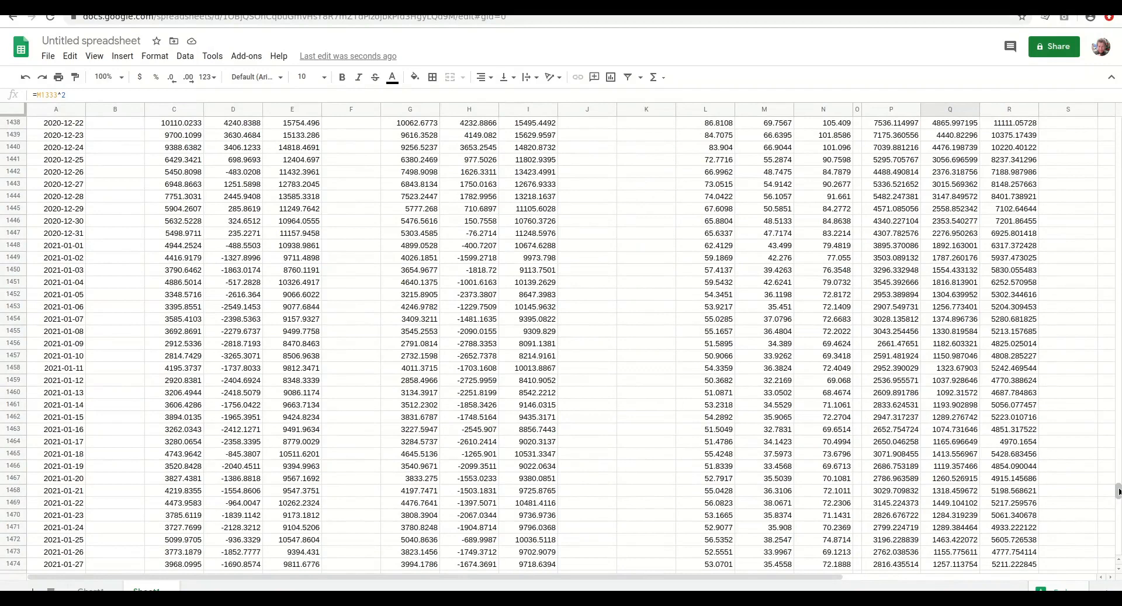
- Label the squared forecast column by entering the heading "Square" in P1
{"action": "left_click_drag", "start_coordinate": [1118, 492], "coordinate": [1119, 83]}
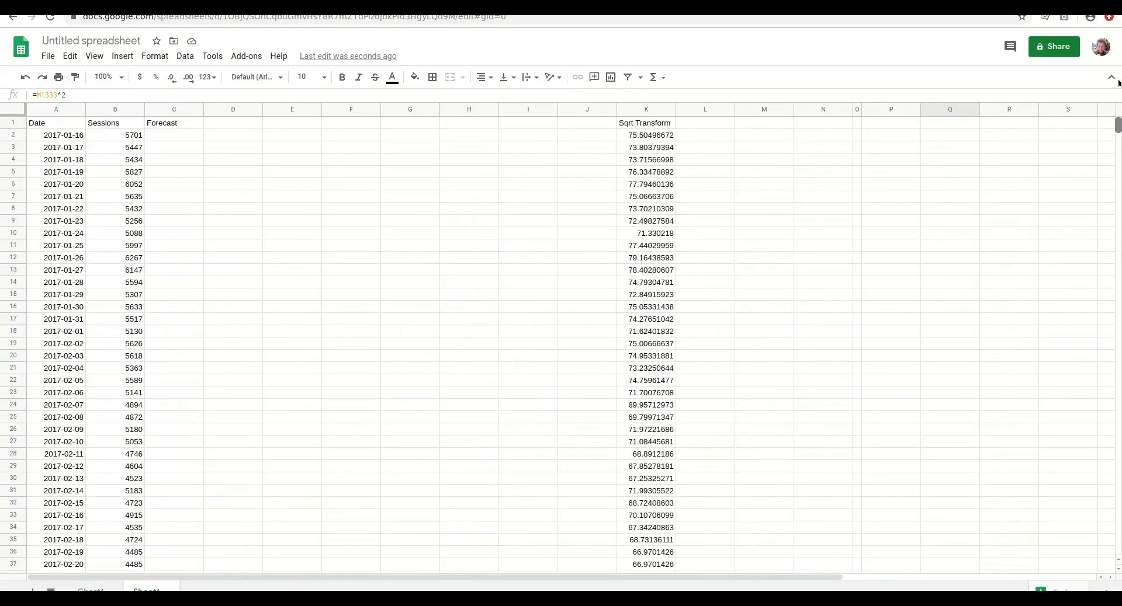
{"action": "left_click", "coordinate": [877, 123]}
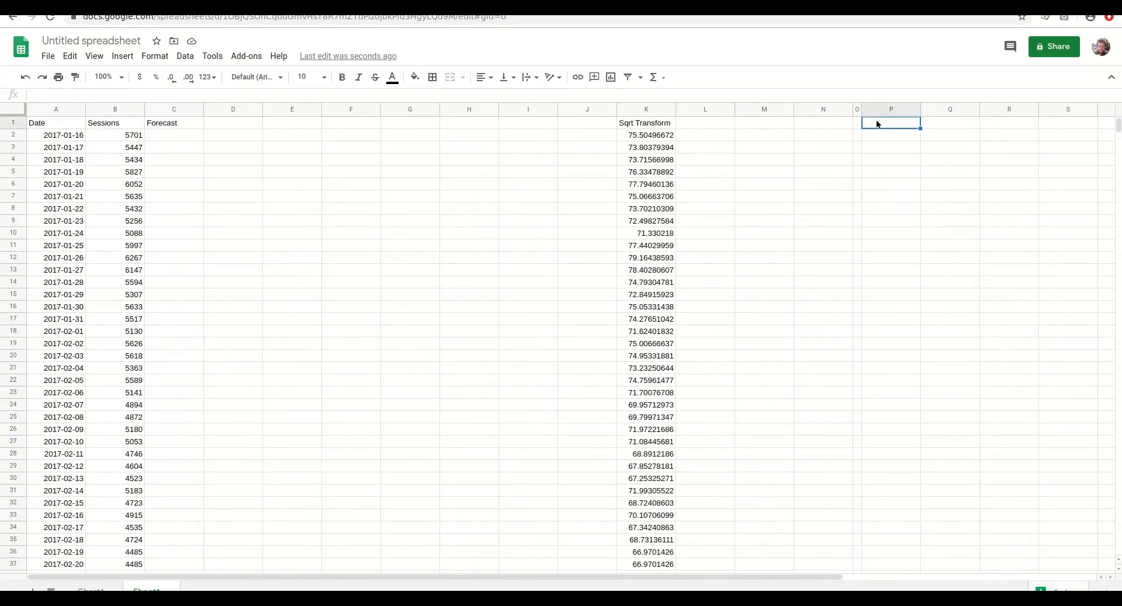
{"action": "type", "text": "Square"}
{"action": "key", "text": "Return"}
{"action": "left_click", "coordinate": [878, 124]}
- Add column P, headed "Square", as a third series to the Sessions vs. Date line chart
{"action": "left_click", "coordinate": [91, 588]}
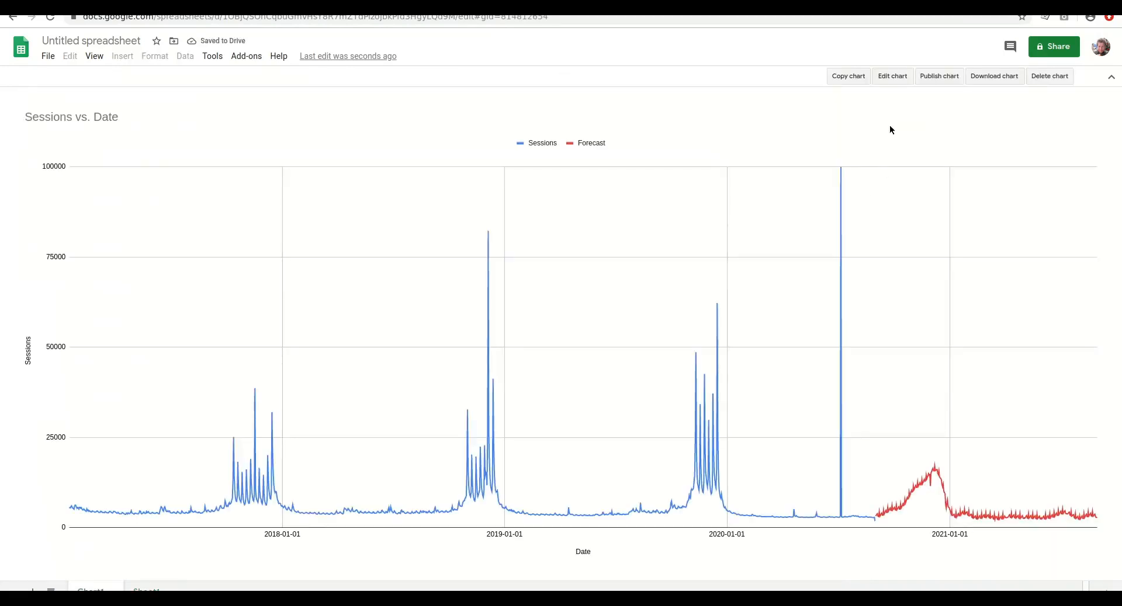
{"action": "left_click", "coordinate": [894, 76]}
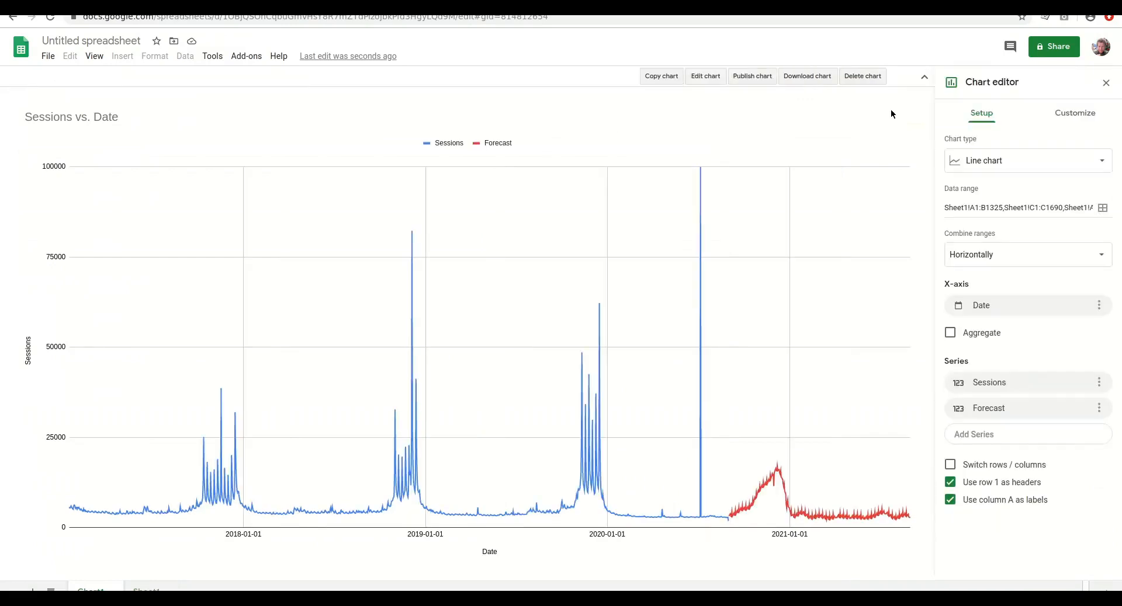
{"action": "left_click", "coordinate": [983, 436]}
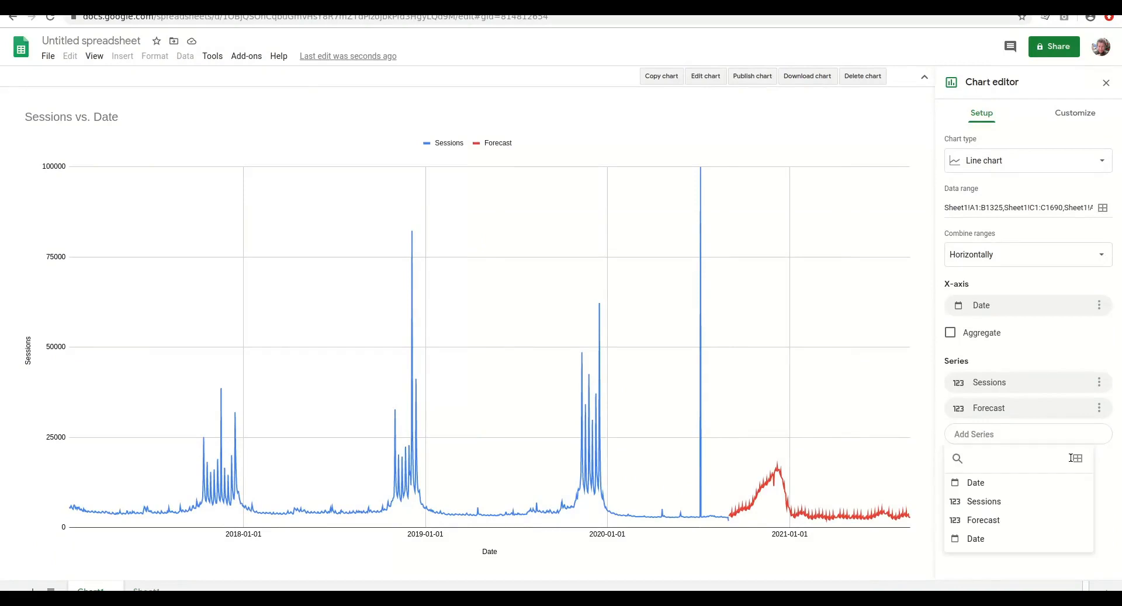
{"action": "left_click", "coordinate": [1076, 459]}
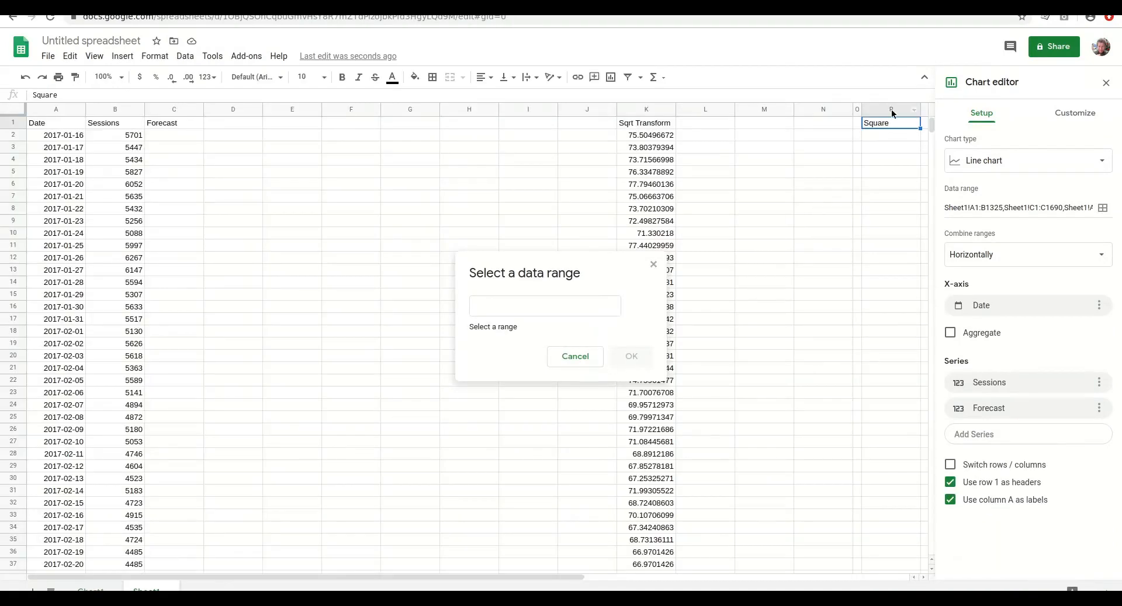
{"action": "left_click", "coordinate": [891, 108]}
{"action": "left_click", "coordinate": [631, 355]}
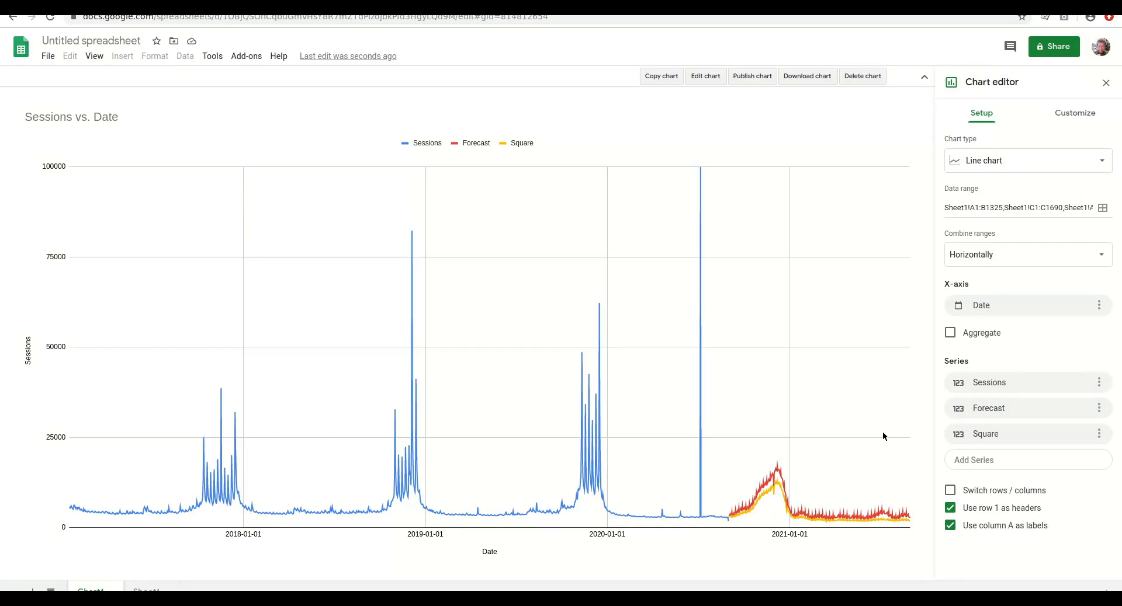
- On Sheet1, merge cells P1325:R1325 above the squared forecast and centre their content
{"action": "left_click", "coordinate": [146, 591]}
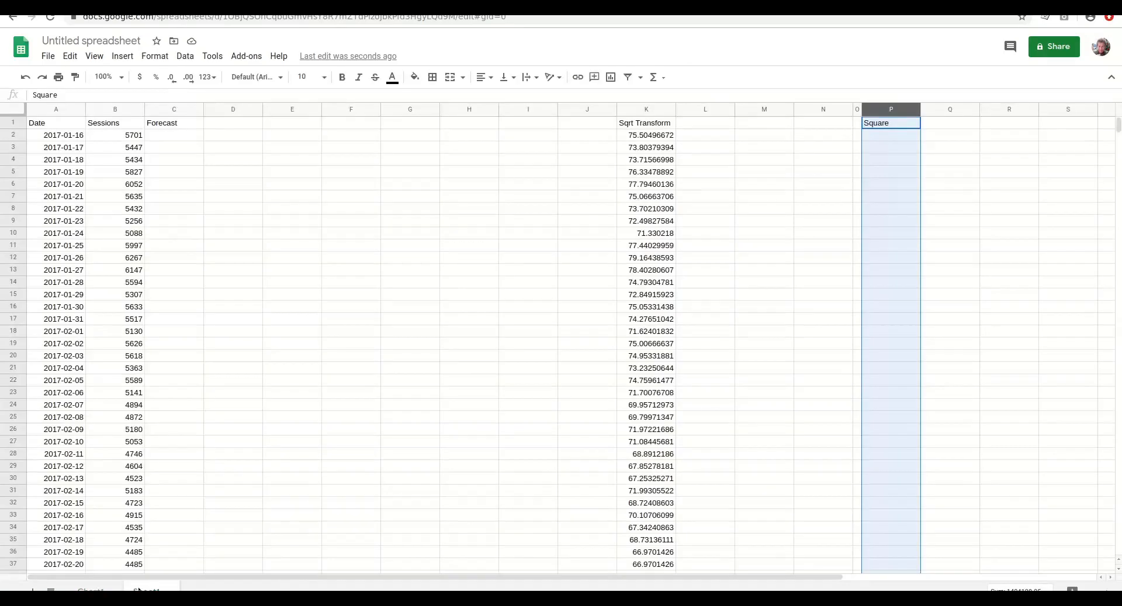
{"action": "left_click", "coordinate": [857, 346]}
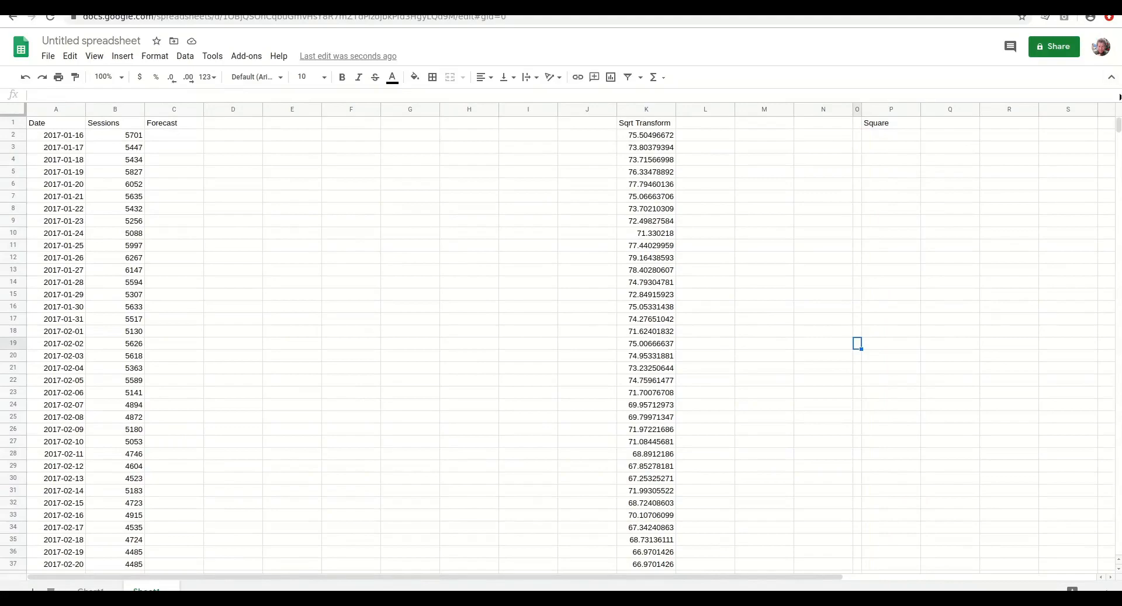
{"action": "scroll", "coordinate": [561, 345], "scroll_direction": "down", "scroll_amount": 2}
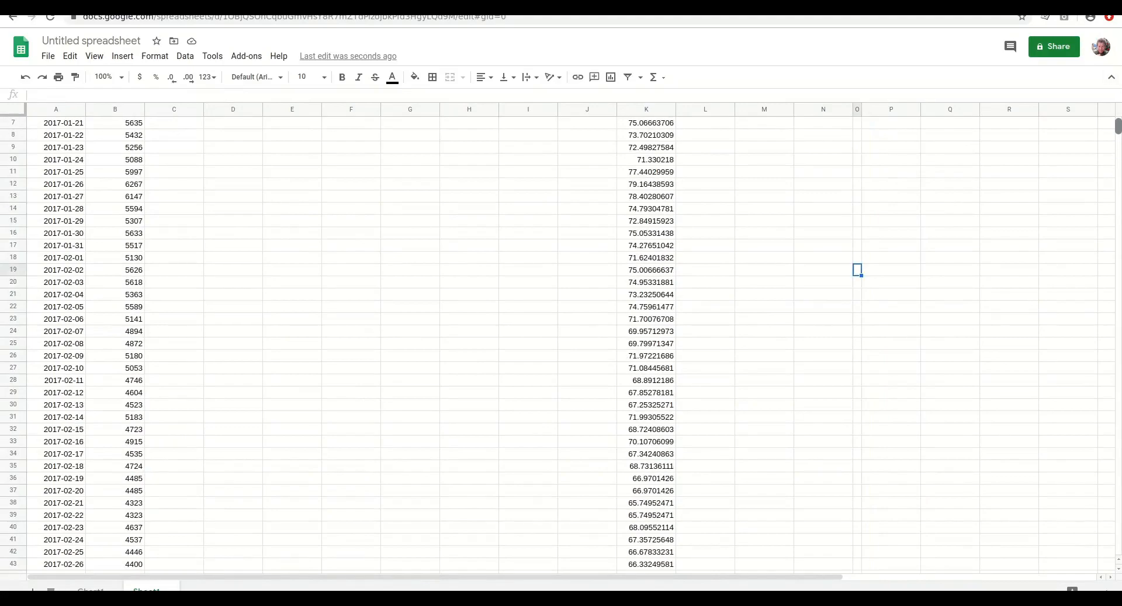
{"action": "left_click_drag", "start_coordinate": [1118, 127], "coordinate": [1120, 456]}
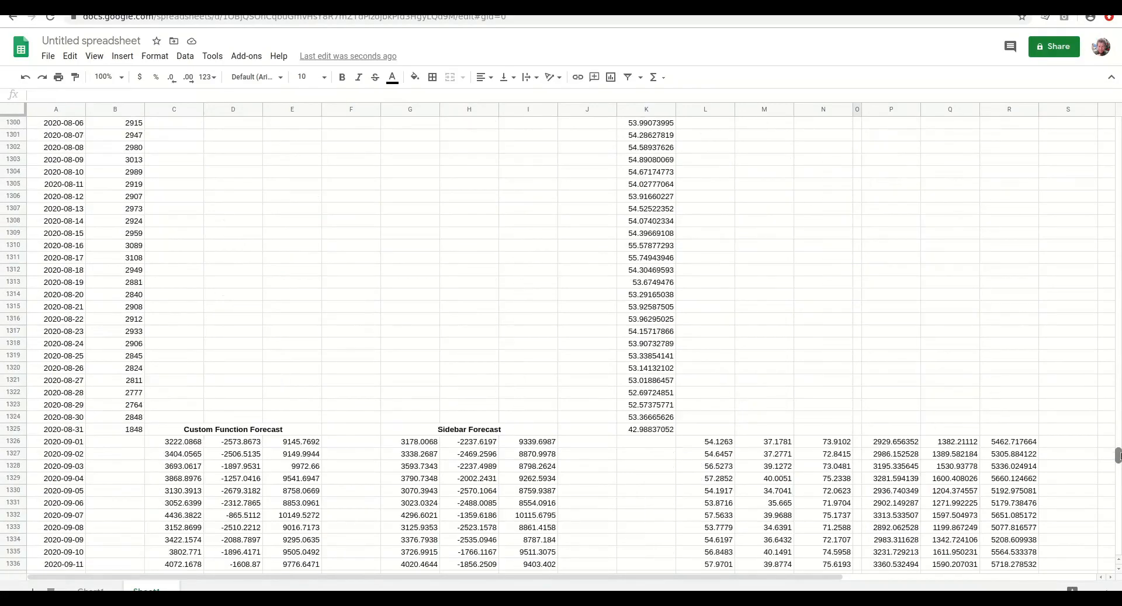
{"action": "left_click_drag", "start_coordinate": [763, 573], "coordinate": [1023, 560]}
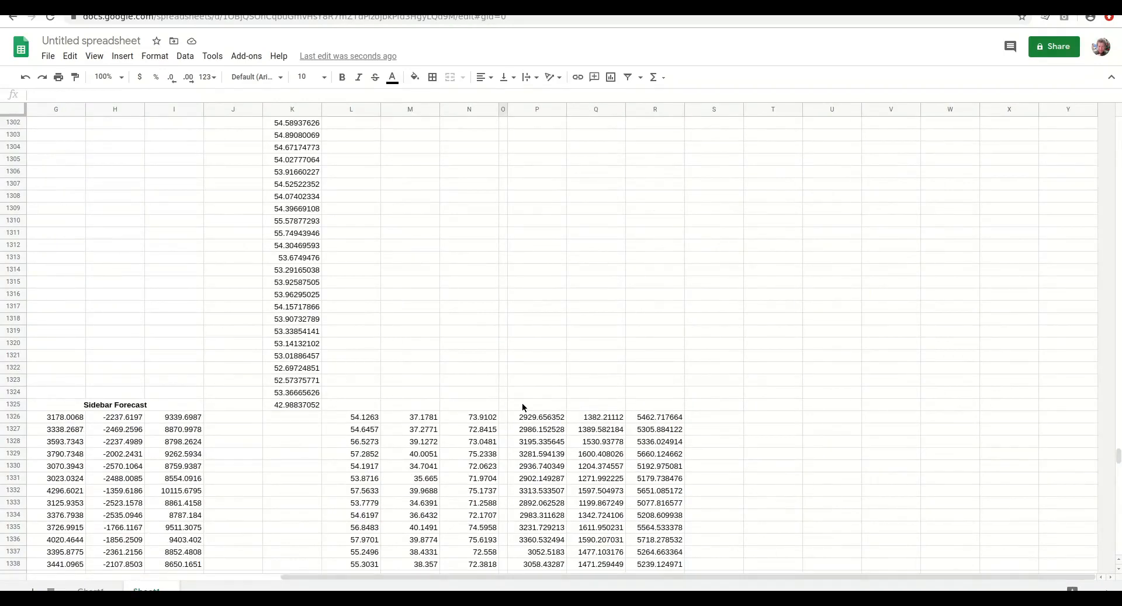
{"action": "left_click_drag", "start_coordinate": [523, 407], "coordinate": [655, 405]}
{"action": "left_click", "coordinate": [450, 78]}
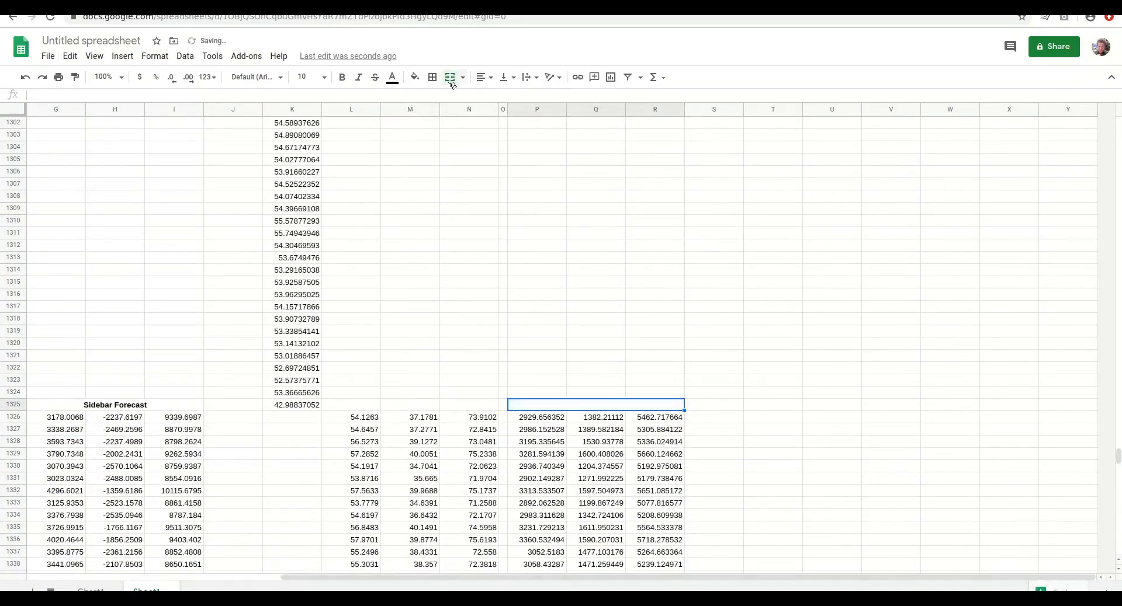
{"action": "left_click", "coordinate": [490, 78]}
{"action": "left_click", "coordinate": [497, 97]}
- Enter the heading "Square Transform" in the merged cell P1325 and narrow column S to a thin spacer
{"action": "type", "text": "Square"}
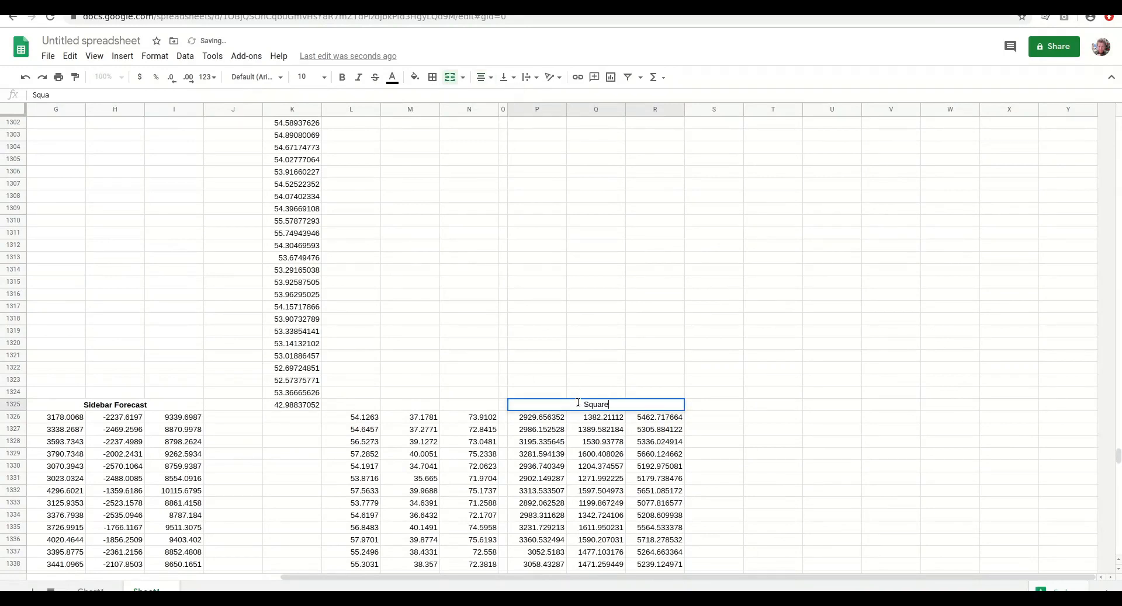
{"action": "type", "text": " Transform"}
{"action": "key", "text": "Return"}
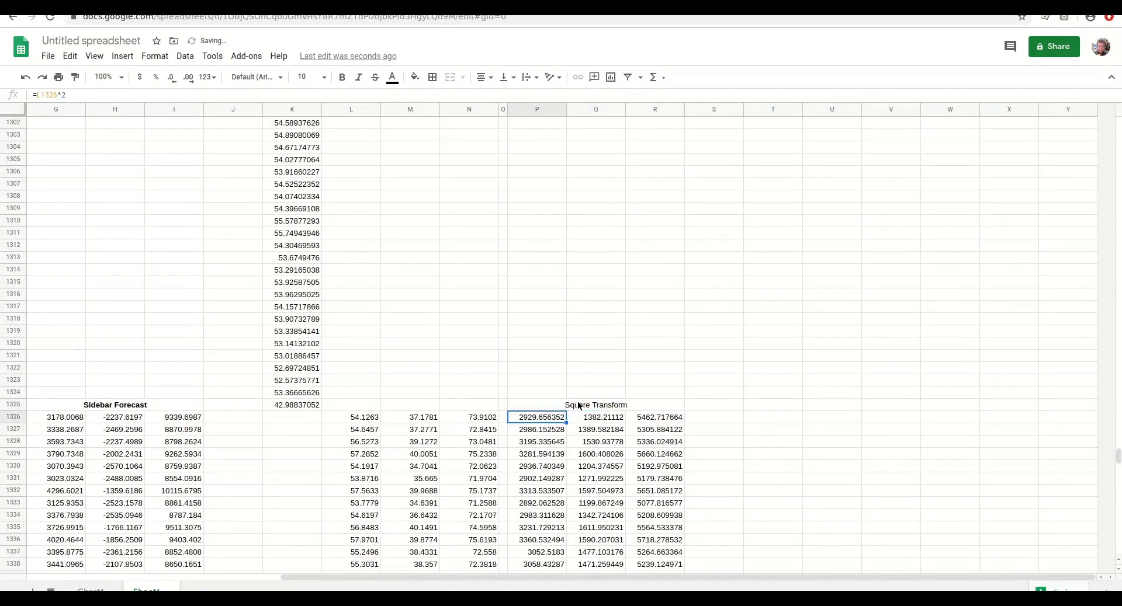
{"action": "left_click", "coordinate": [579, 406]}
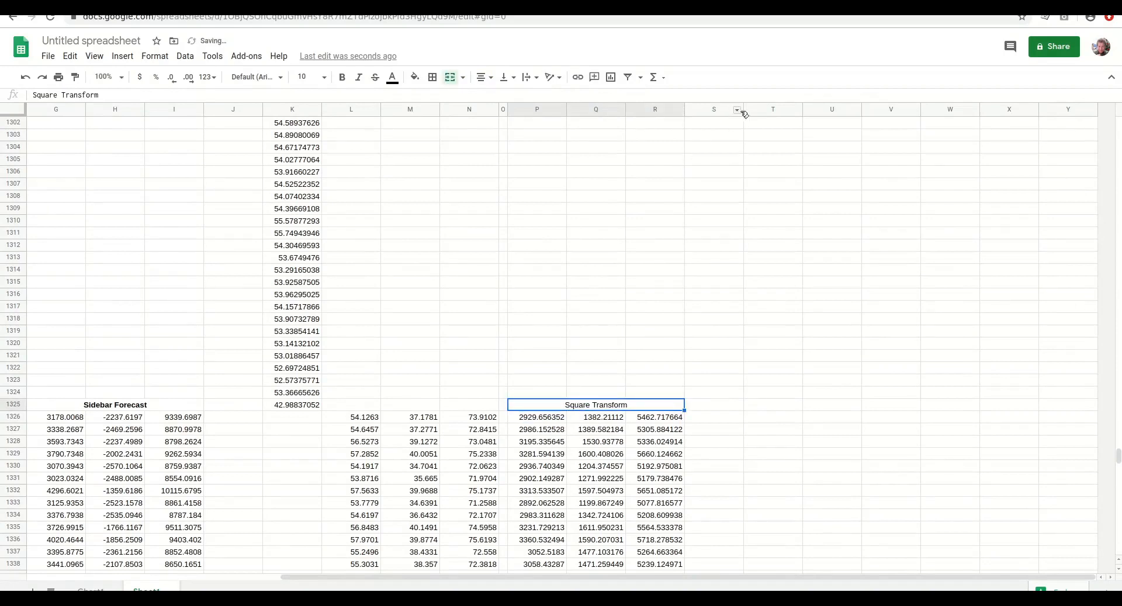
{"action": "left_click_drag", "start_coordinate": [741, 109], "coordinate": [693, 117]}
{"action": "left_click", "coordinate": [780, 393]}
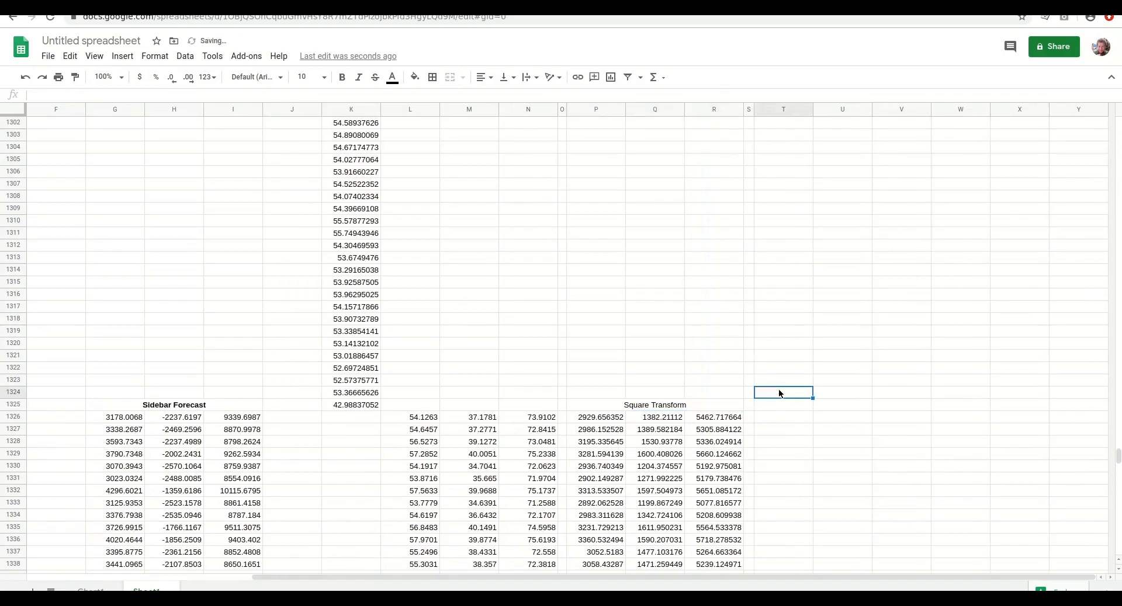
{"action": "type", "text": "=LOG"}
{"action": "key", "text": "BackSpace"}
{"action": "key", "text": "BackSpace"}
{"action": "key", "text": "BackSpace"}
{"action": "key", "text": "BackSpace"}
{"action": "key", "text": "Return"}
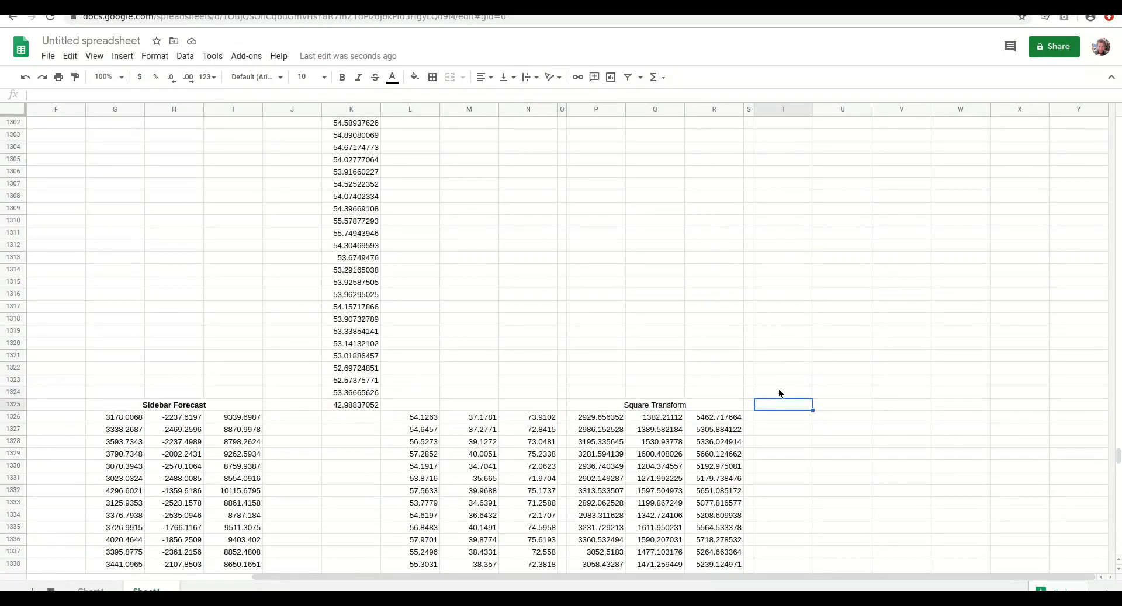
- Enter =LOG10(B1325) in T1325 to log-transform the last sessions value
{"action": "type", "text": "=LO"}
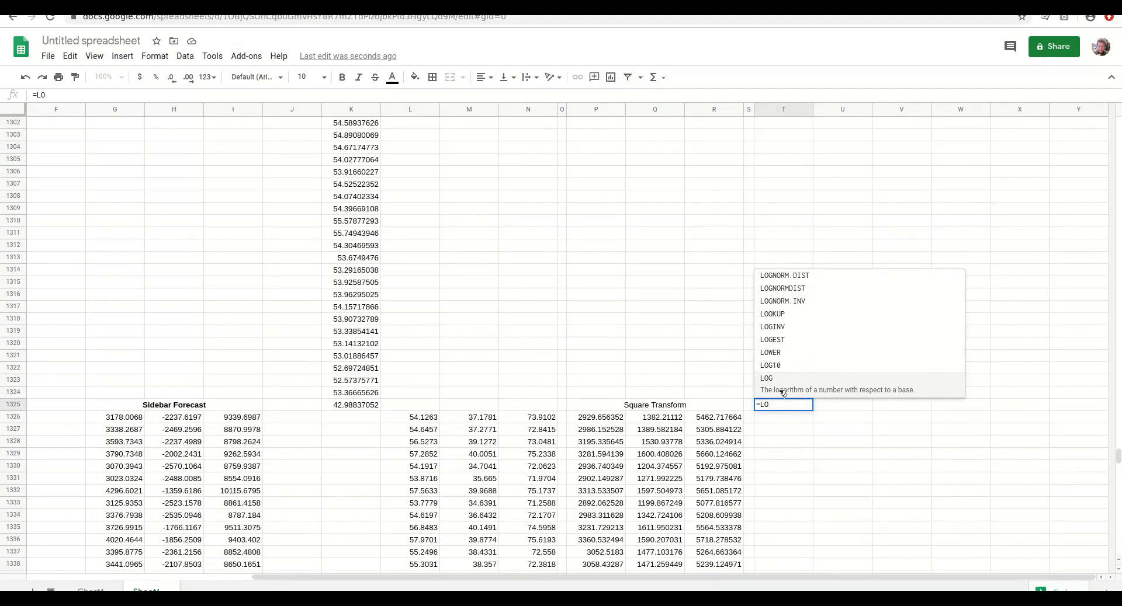
{"action": "left_click", "coordinate": [771, 366]}
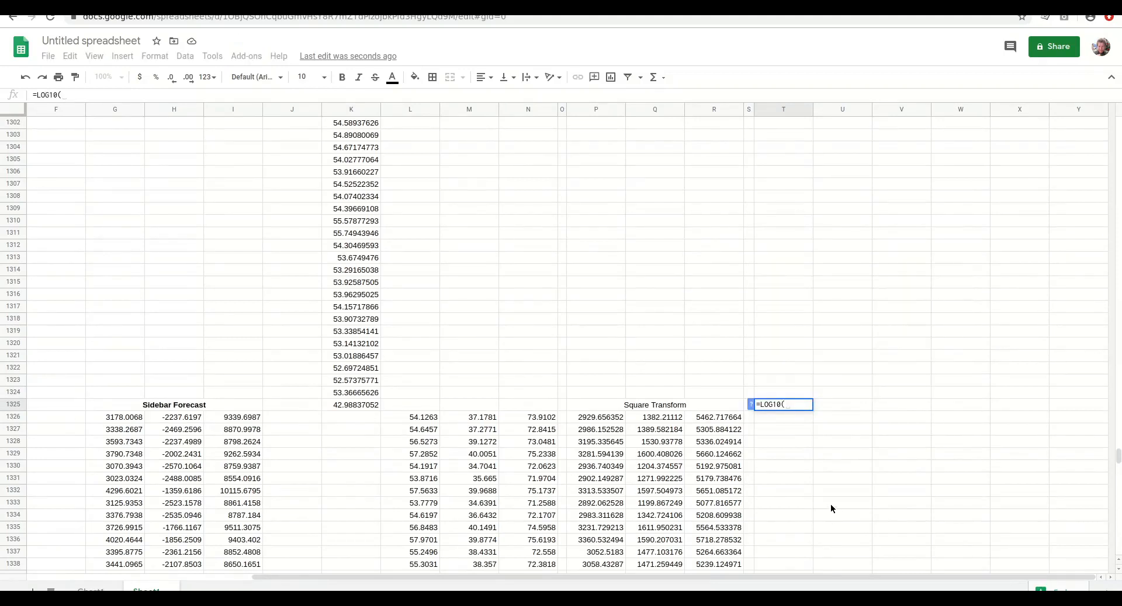
{"action": "left_click_drag", "start_coordinate": [750, 576], "coordinate": [524, 576]}
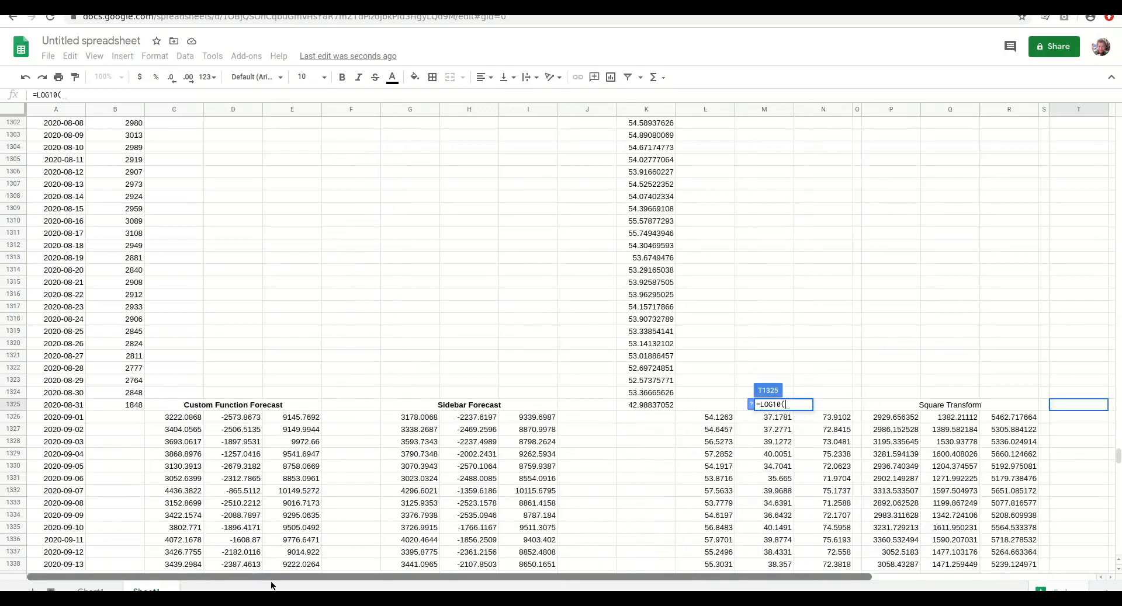
{"action": "left_click", "coordinate": [121, 405]}
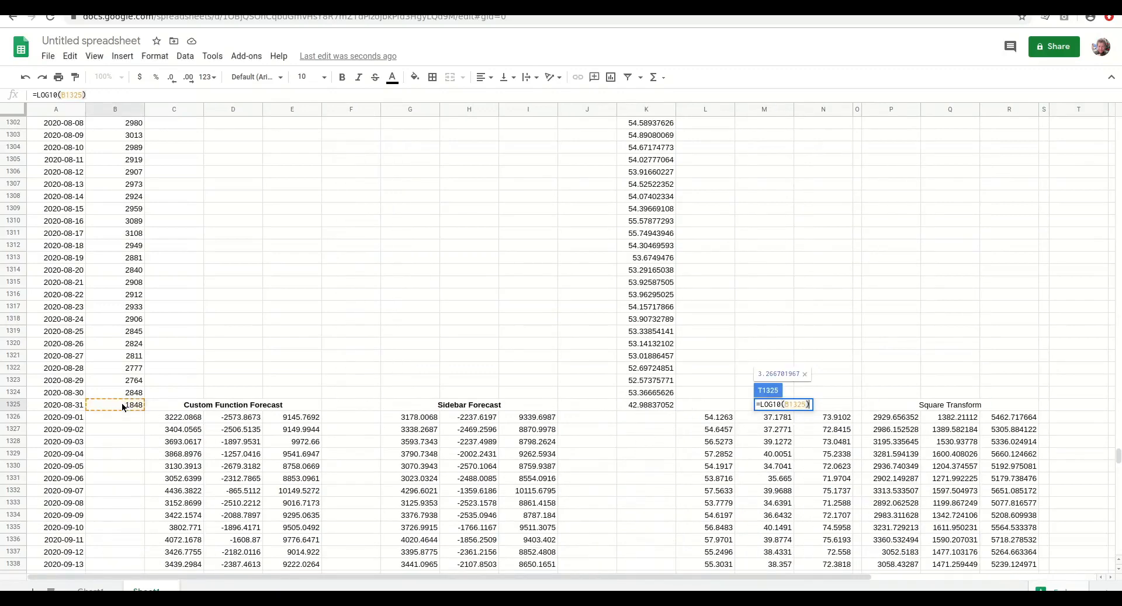
{"action": "key", "text": "Return"}
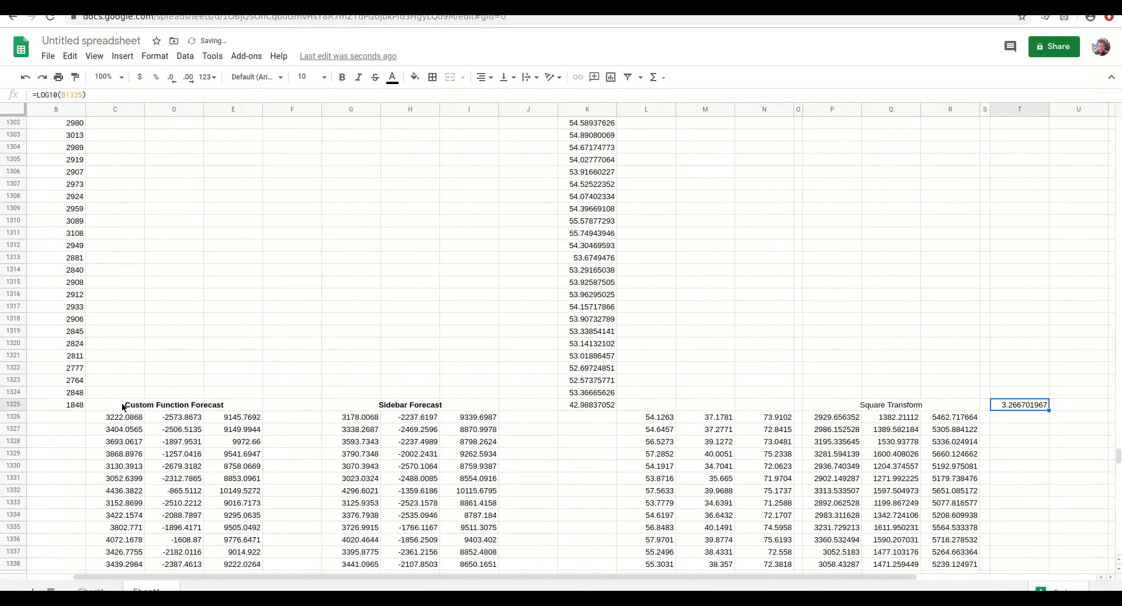
- Copy the LOG10 formula from T1325 up the column, filling T2:T1325
{"action": "key", "text": "ctrl+c"}
{"action": "key", "text": "ctrl+shift+Up"}
{"action": "key", "text": "shift+Down"}
{"action": "key", "text": "ctrl+v"}
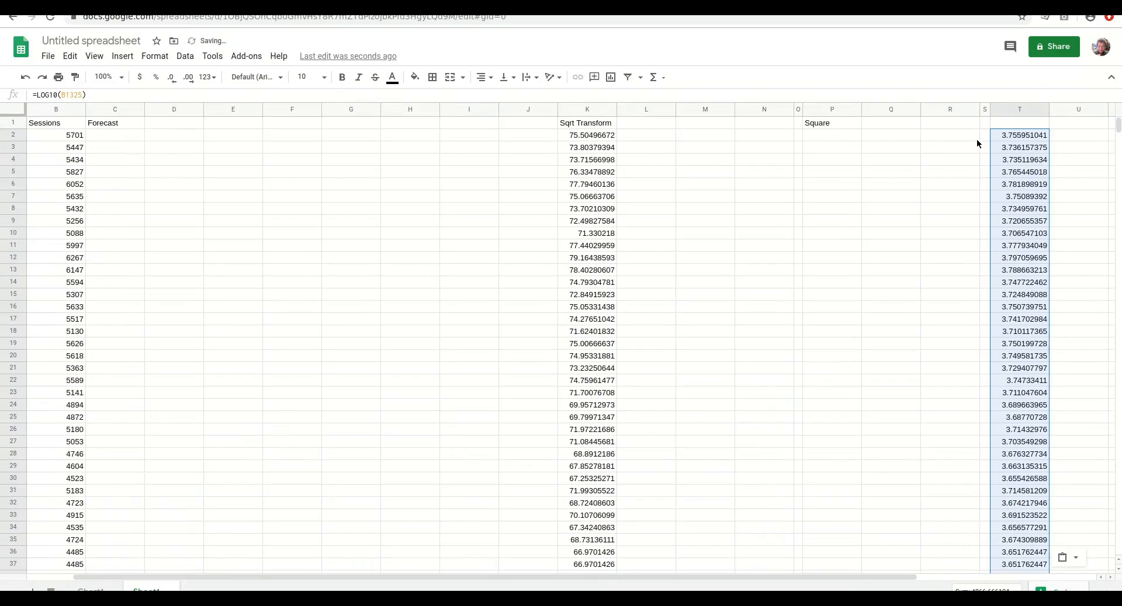
- Label the log-transformed column by entering the heading "Log Transform" in T1
{"action": "left_click", "coordinate": [1023, 123]}
{"action": "type", "text": "L"}
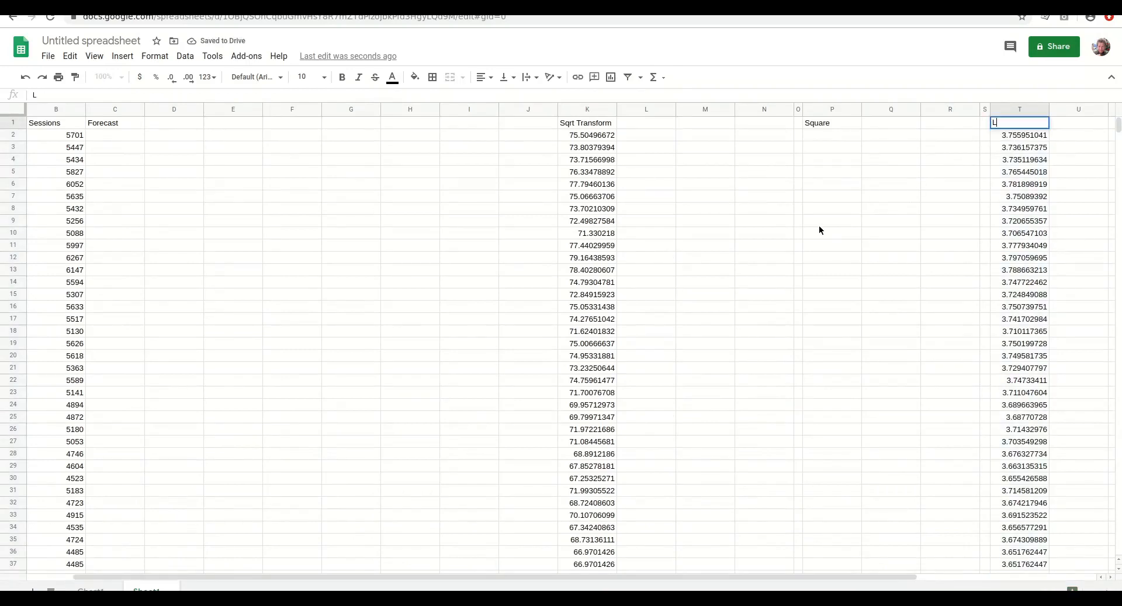
{"action": "type", "text": "og Transform"}
{"action": "key", "text": "Return"}
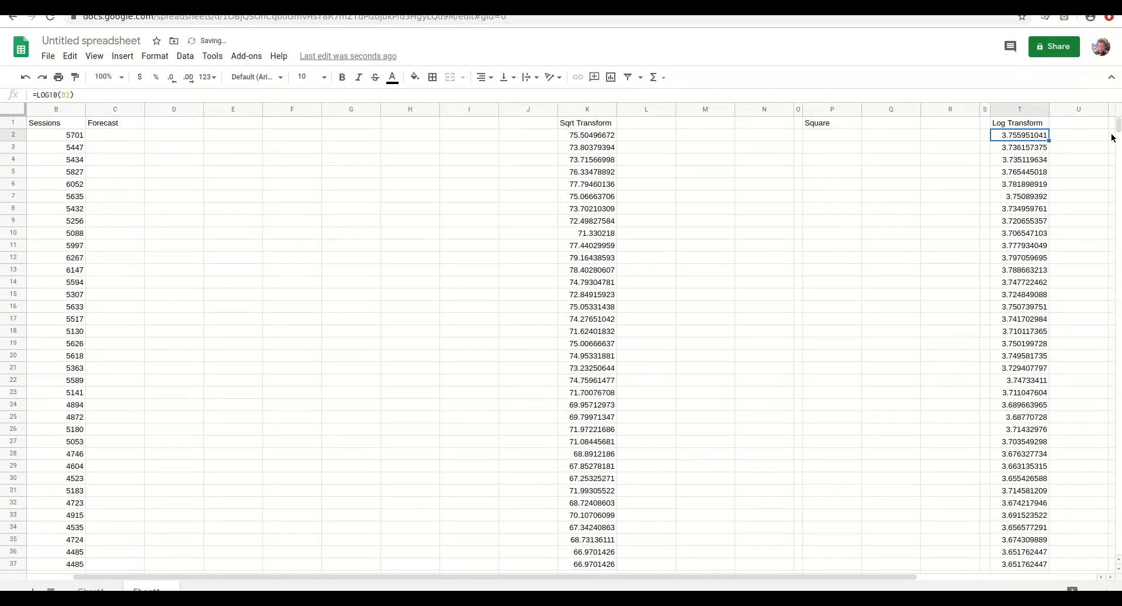
- Forecast the log-transformed sessions by entering =FORGE_FORECAST(A2:A1690,T2:T1325,,"UK") in U1326
{"action": "left_click_drag", "start_coordinate": [1117, 139], "coordinate": [1117, 455]}
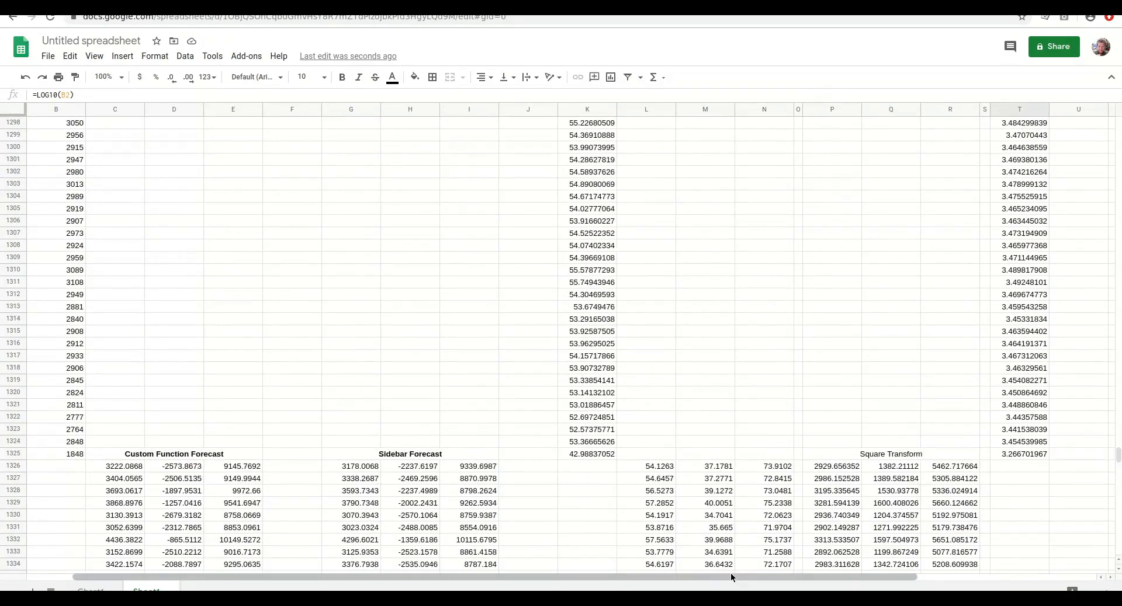
{"action": "left_click_drag", "start_coordinate": [752, 577], "coordinate": [946, 577]}
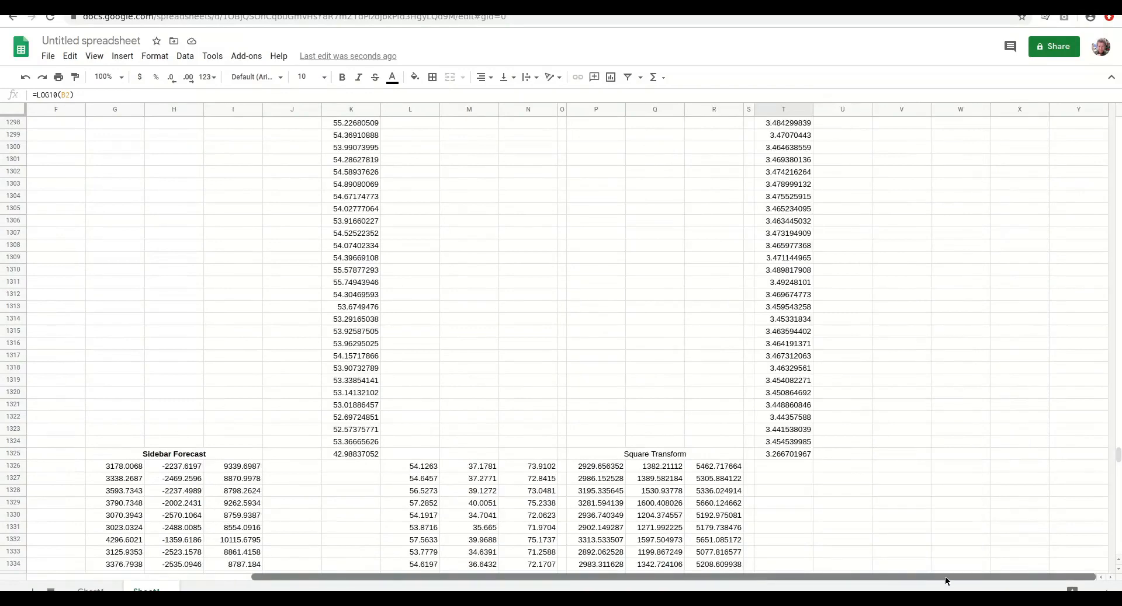
{"action": "left_click", "coordinate": [843, 466]}
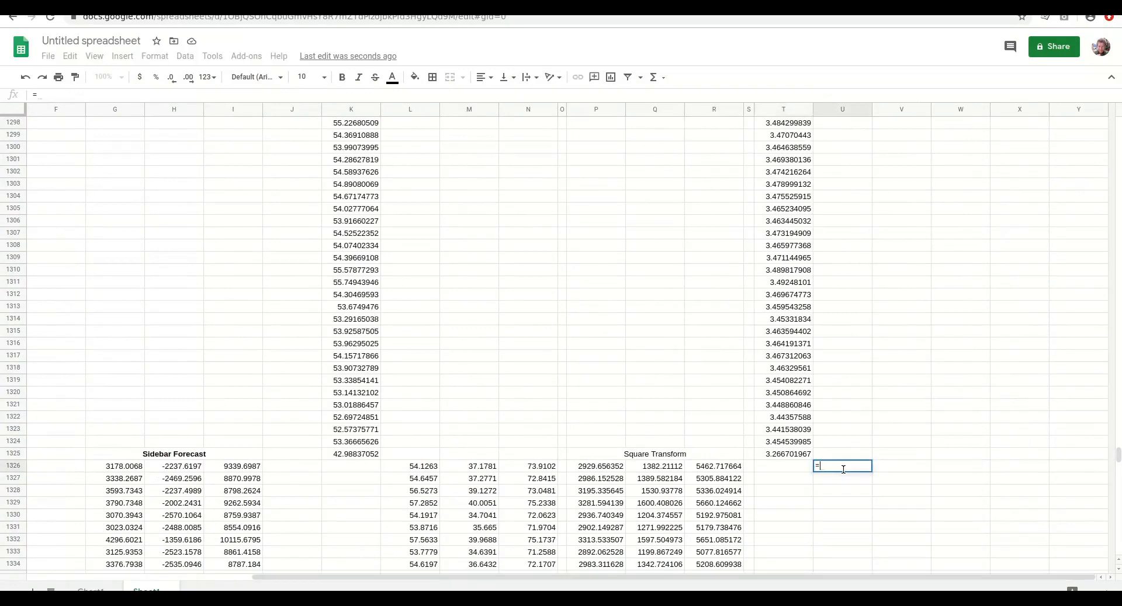
{"action": "type", "text": "=FORGE_FORECAST("}
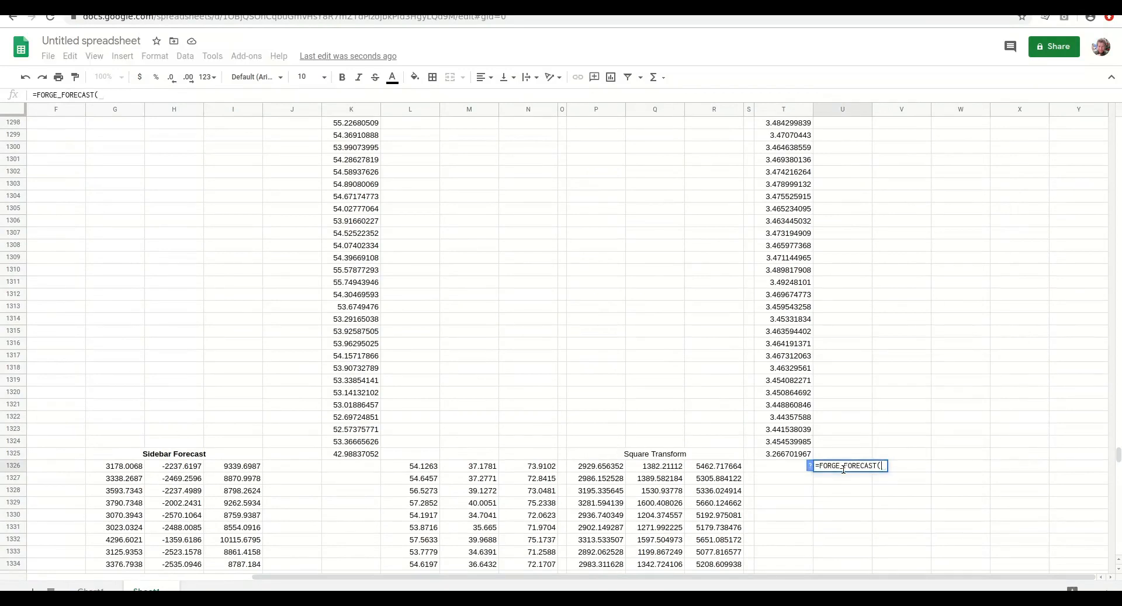
{"action": "type", "text": "A2:"}
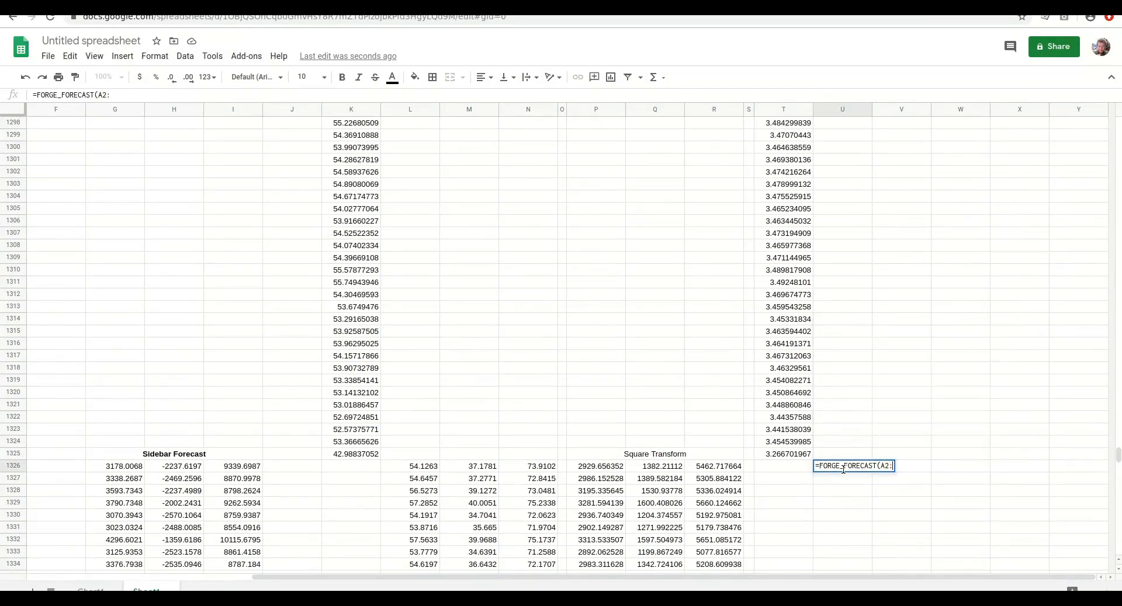
{"action": "type", "text": "A1690,"}
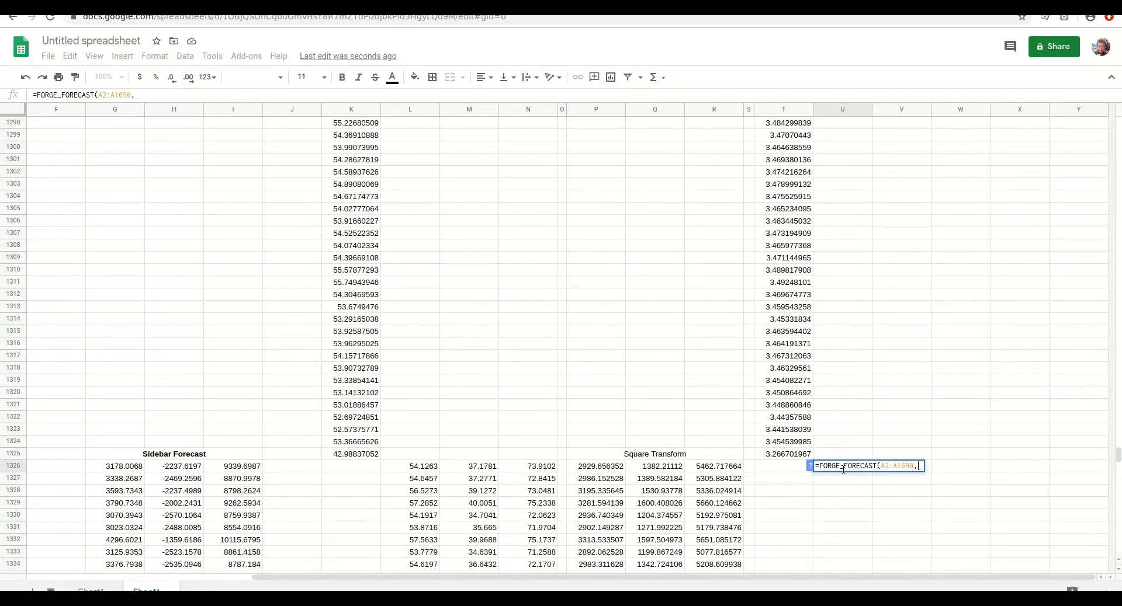
{"action": "type", "text": "T2:"}
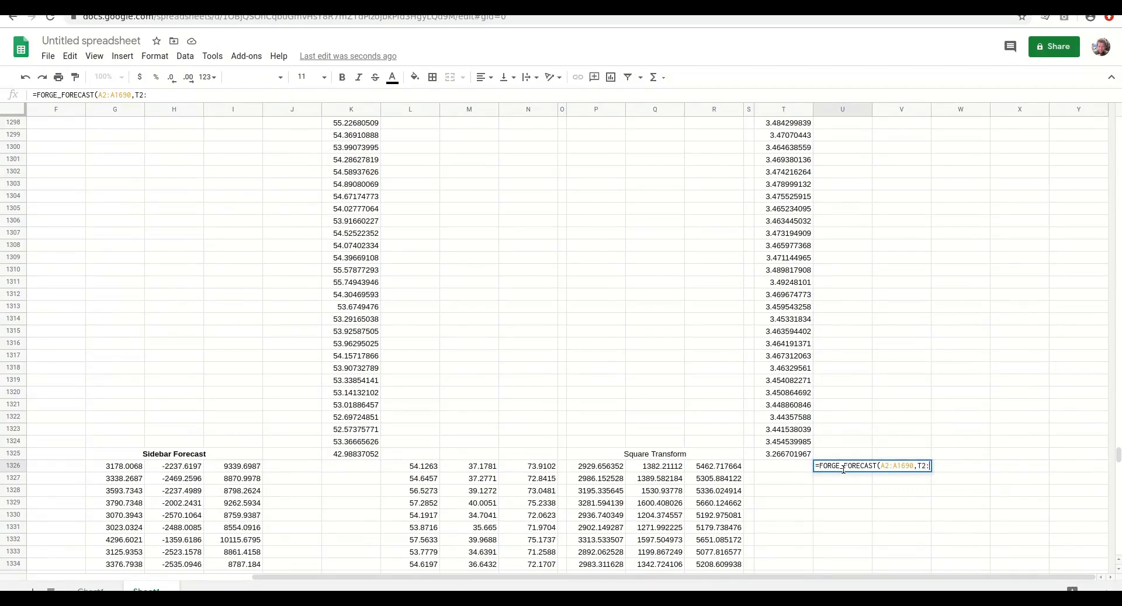
{"action": "type", "text": "T1325,,"}
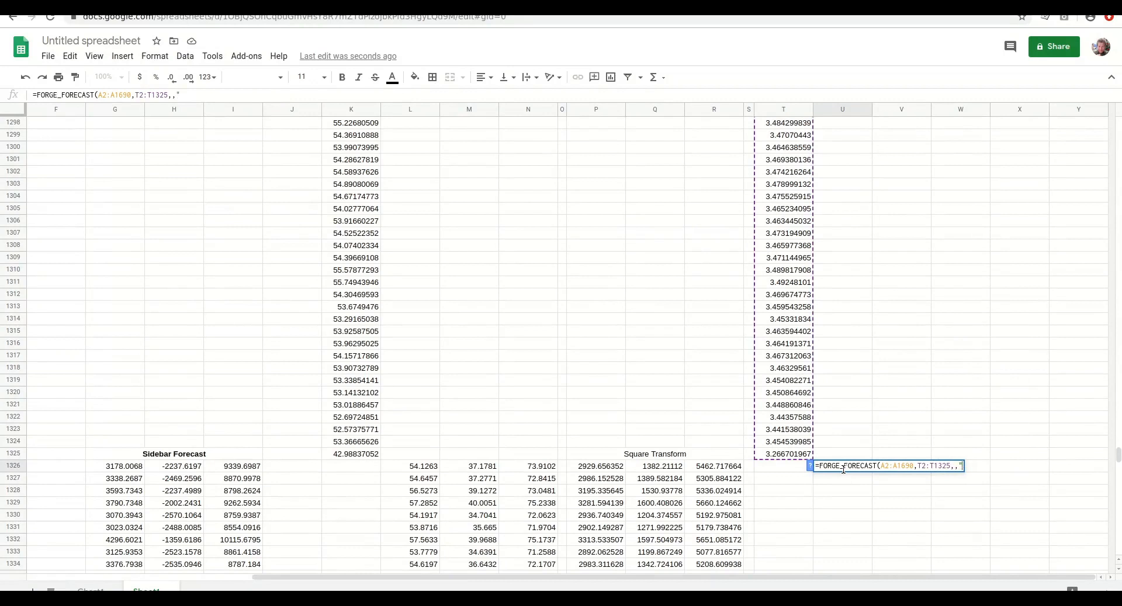
{"action": "type", "text": "UK\")"}
{"action": "key", "text": "Return"}
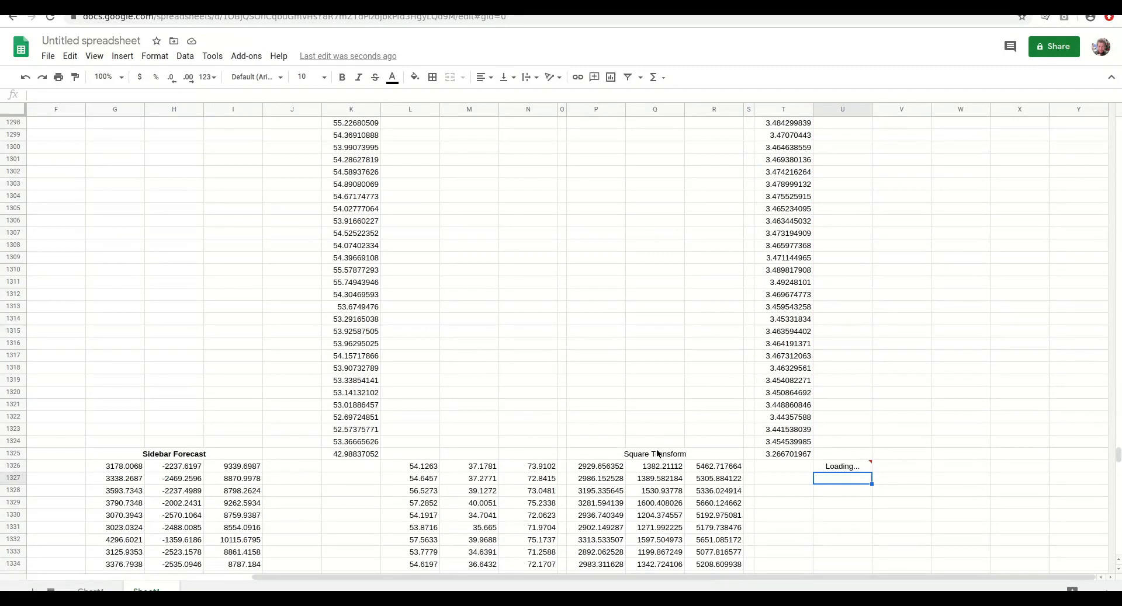
- Make the "Square Transform" heading bold, and reload the spreadsheet to display the log forecast from U1326 onward
{"action": "left_click", "coordinate": [617, 454]}
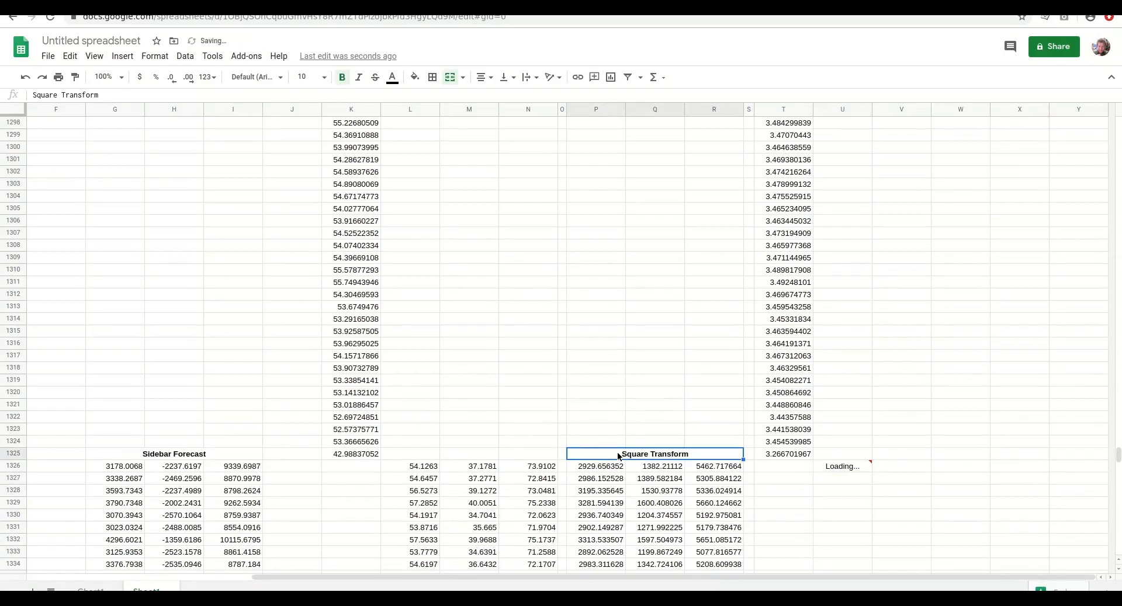
{"action": "mouse_move", "coordinate": [834, 471]}
{"action": "left_click", "coordinate": [46, 19]}
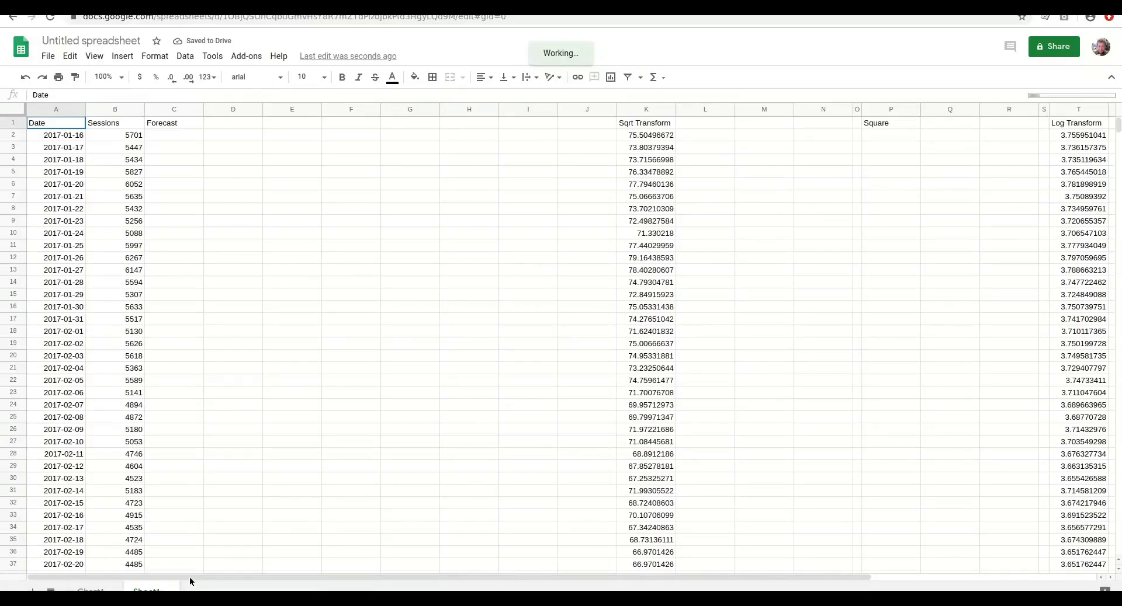
{"action": "left_click_drag", "start_coordinate": [192, 576], "coordinate": [461, 566]}
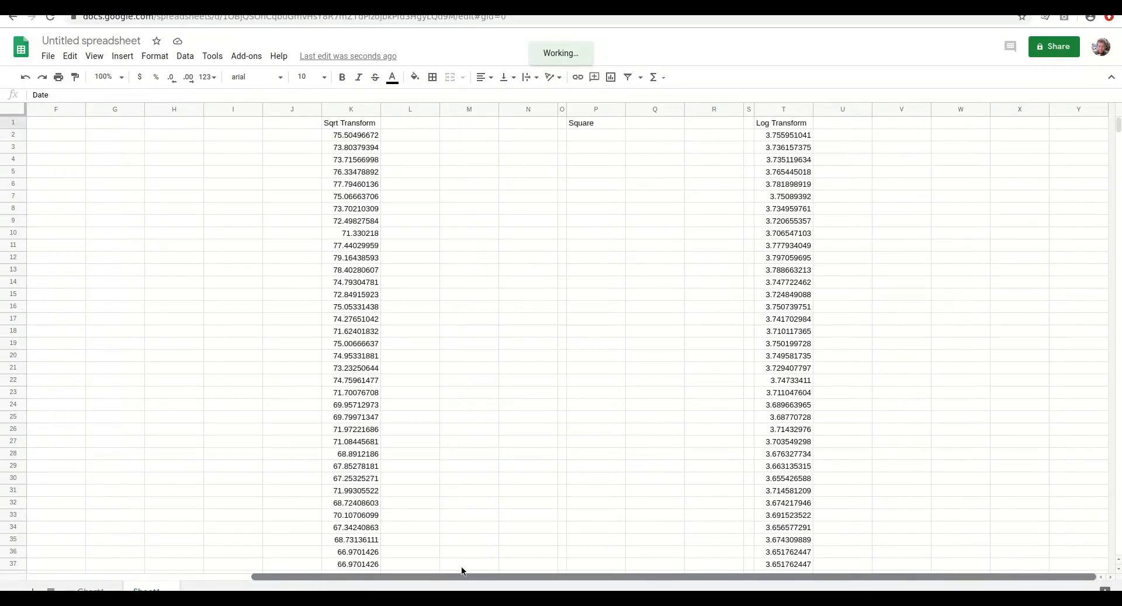
{"action": "left_click_drag", "start_coordinate": [1118, 133], "coordinate": [1118, 459]}
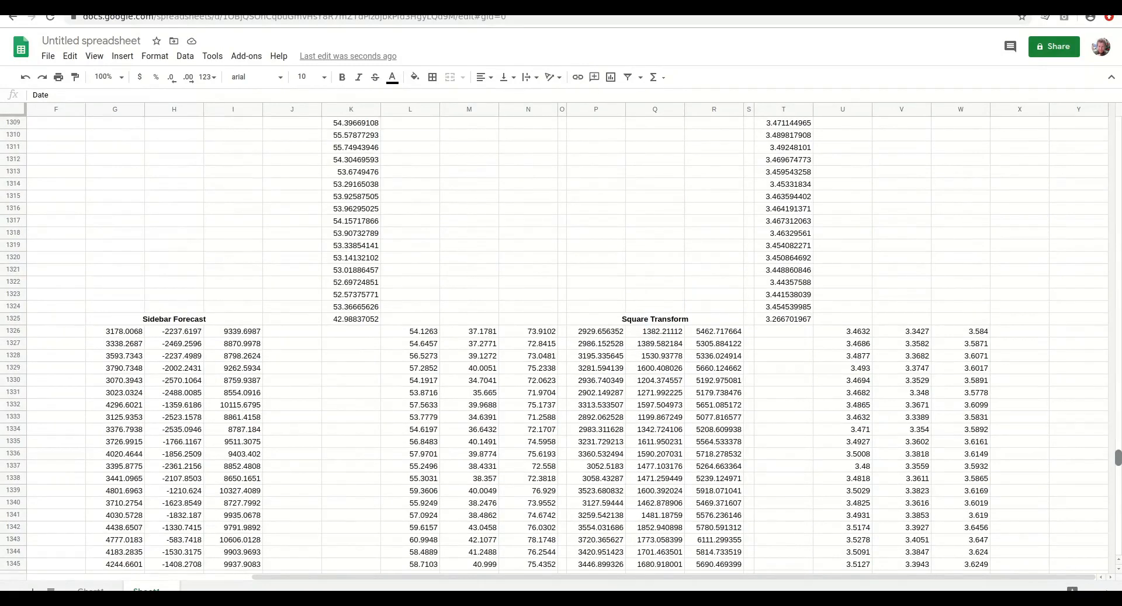
- Narrow column X to a thin spacer and insert two new columns, Z and AA, after column Y
{"action": "left_click_drag", "start_coordinate": [991, 111], "coordinate": [995, 114]}
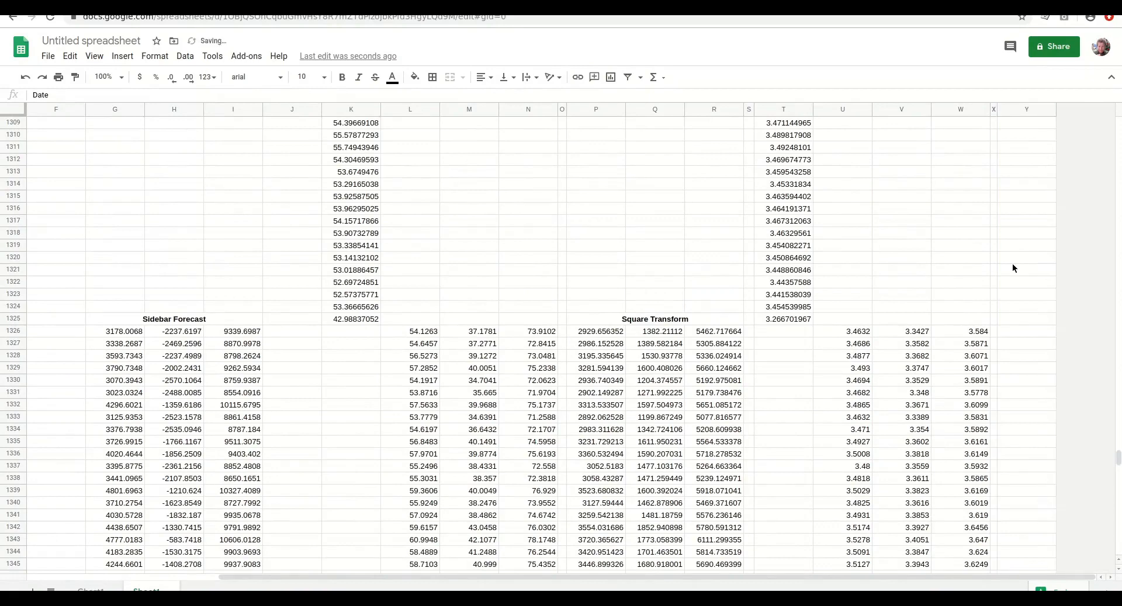
{"action": "right_click", "coordinate": [1025, 111]}
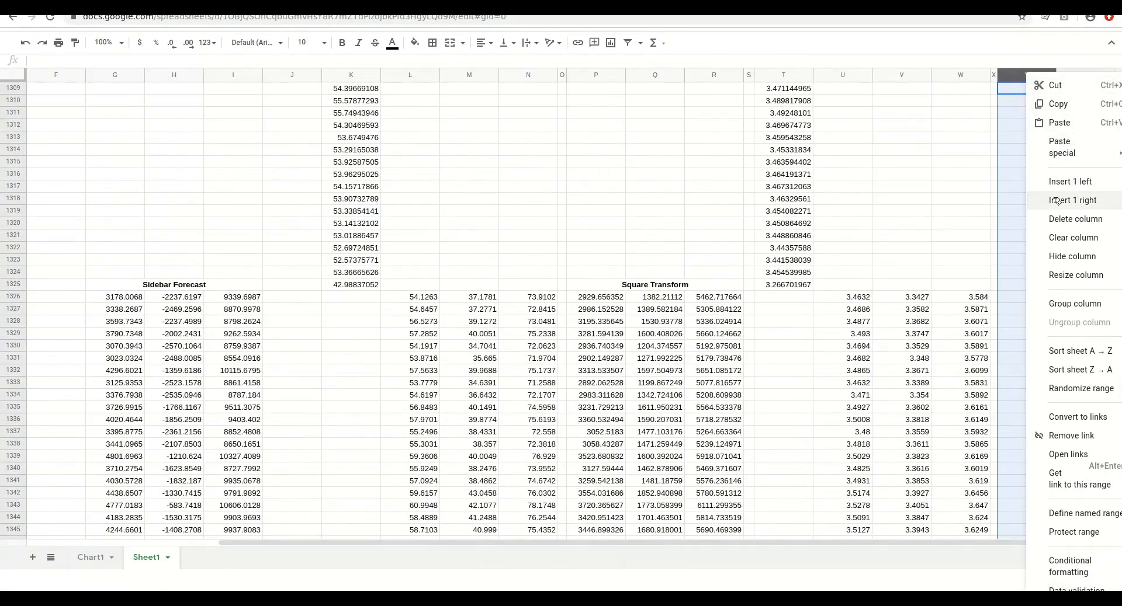
{"action": "left_click", "coordinate": [1072, 200]}
{"action": "right_click", "coordinate": [1024, 111]}
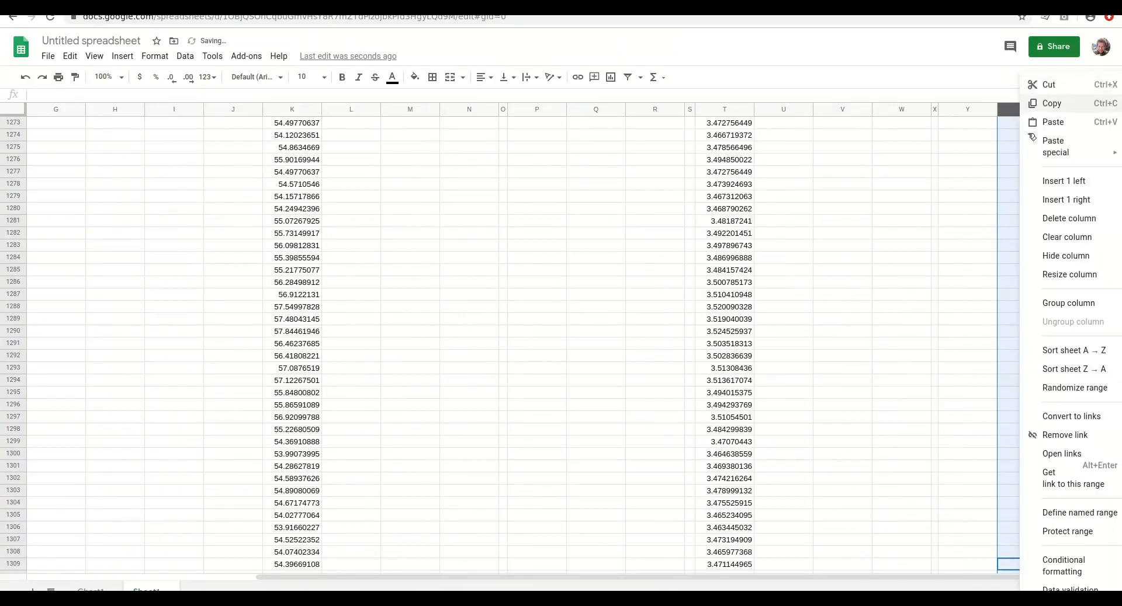
{"action": "left_click", "coordinate": [1046, 201]}
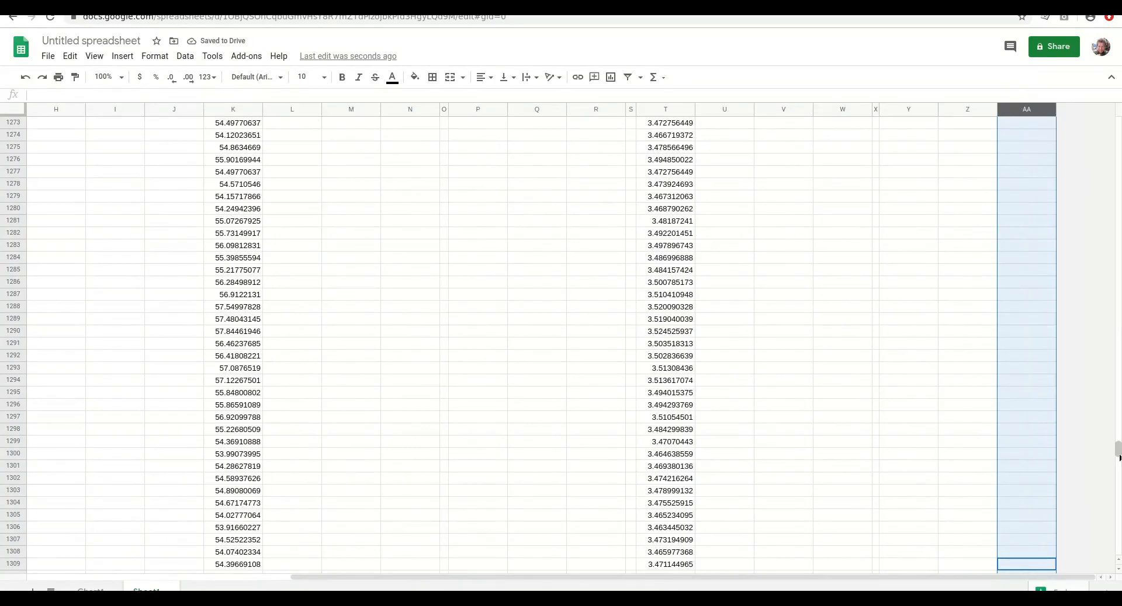
- Transform the first log forecast value back to sessions by entering =10^U1326 in Y1326
{"action": "mouse_move", "coordinate": [1117, 458]}
{"action": "left_mouse_down"}
{"action": "mouse_move", "coordinate": [1110, 491]}
{"action": "mouse_move", "coordinate": [1116, 458]}
{"action": "left_mouse_up"}
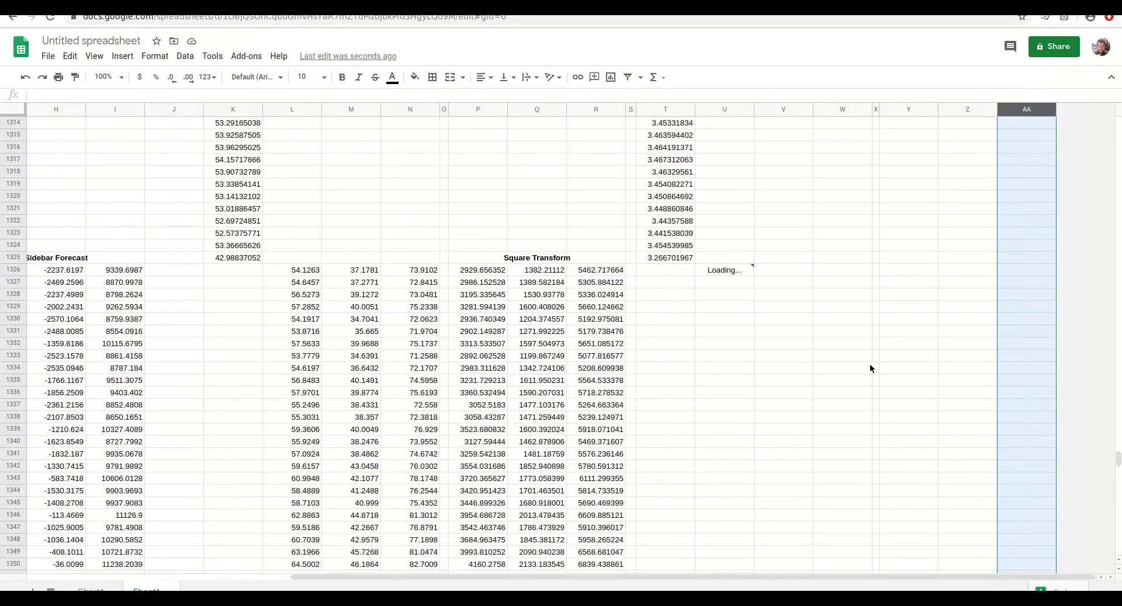
{"action": "left_click", "coordinate": [725, 268]}
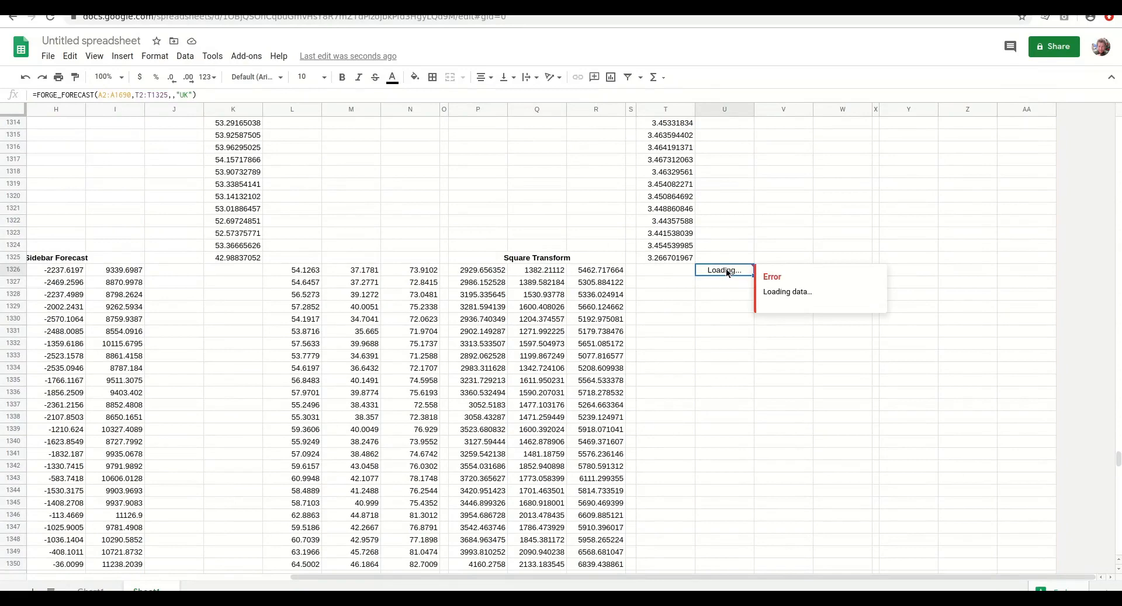
{"action": "left_click", "coordinate": [913, 272]}
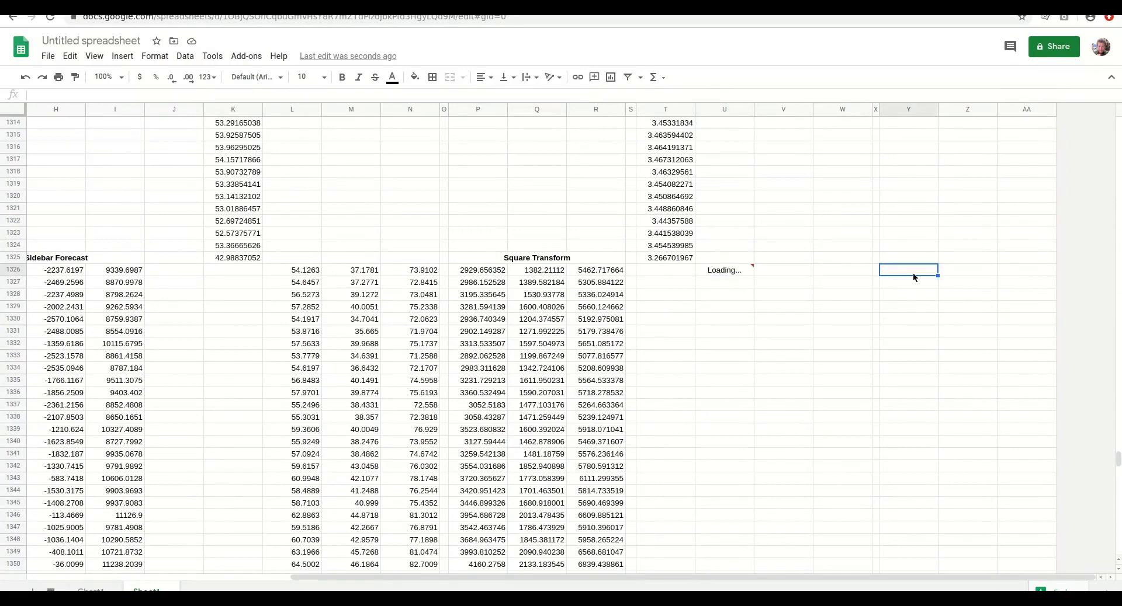
{"action": "type", "text": "=10^"}
{"action": "key", "text": "Left"}
{"action": "key", "text": "Left"}
{"action": "key", "text": "Left"}
{"action": "key", "text": "Left"}
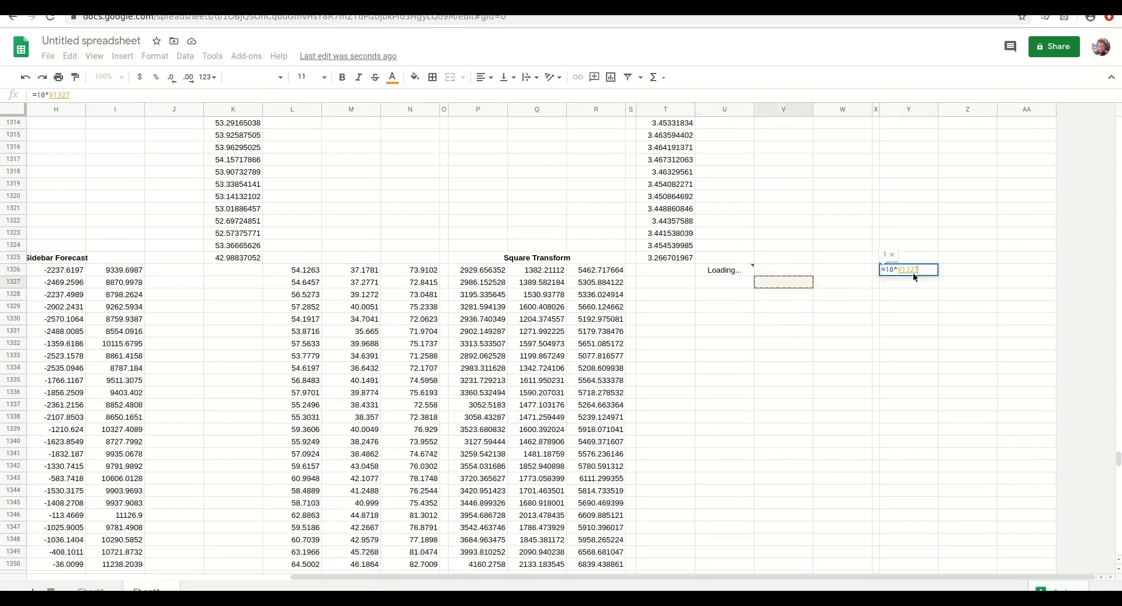
{"action": "key", "text": "Return"}
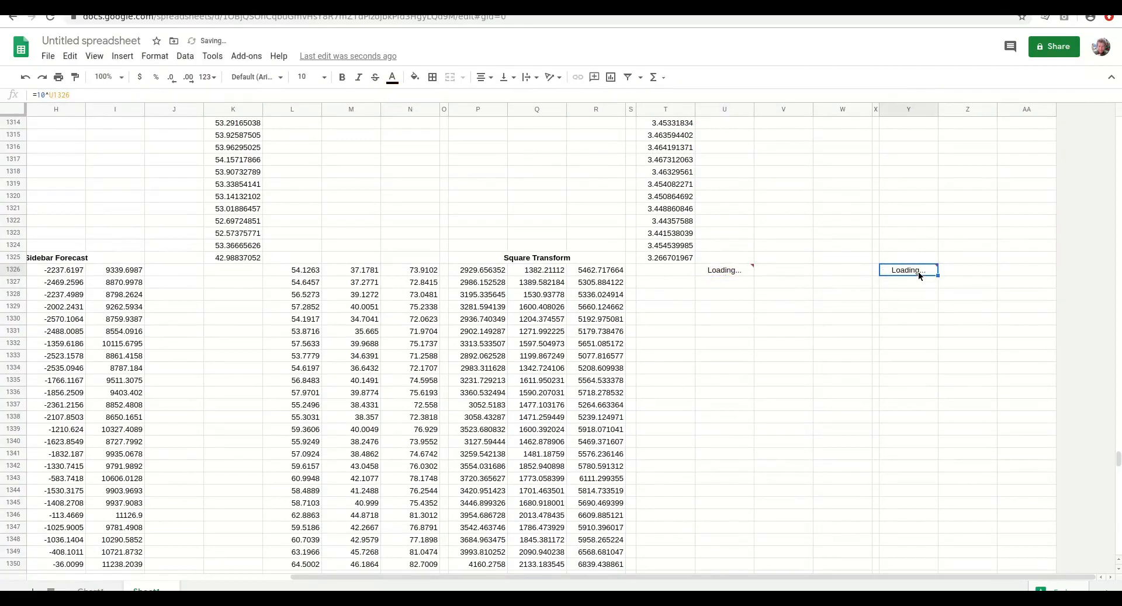
- Fill the back-transform formula from Y1326 across into Z1326 and AA1326
{"action": "mouse_move", "coordinate": [938, 275]}
{"action": "left_click_drag", "start_coordinate": [937, 275], "coordinate": [1020, 272]}
{"action": "left_click", "coordinate": [1020, 272]}
{"action": "left_click", "coordinate": [985, 269]}
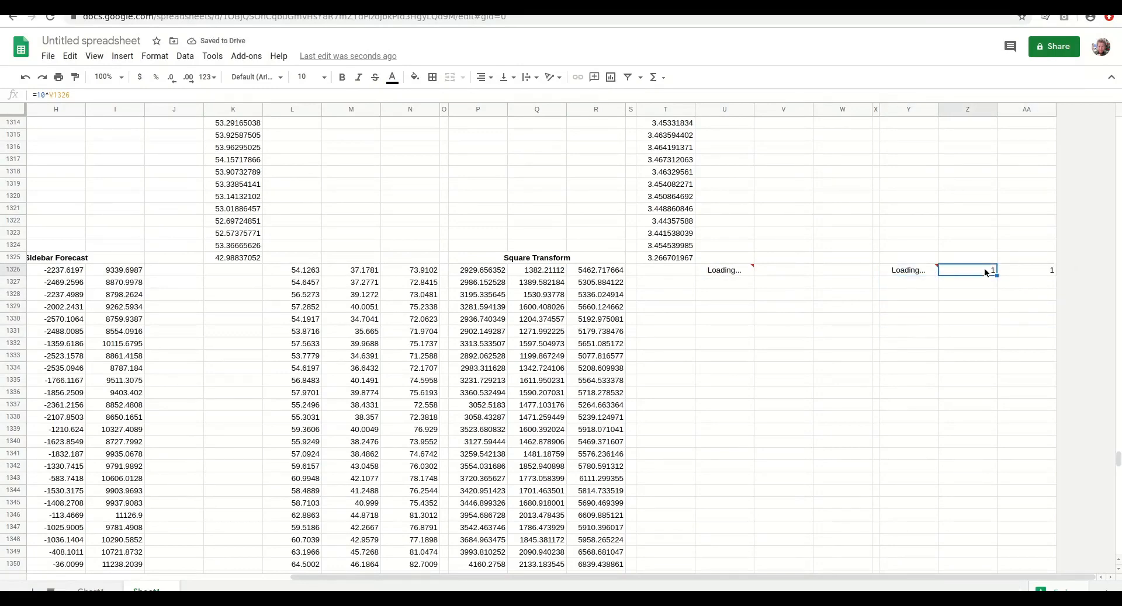
- Copy the back-transform formulas in Y1326:AA1326 down into Y1327:AA1690
{"action": "left_click_drag", "start_coordinate": [908, 270], "coordinate": [1027, 274]}
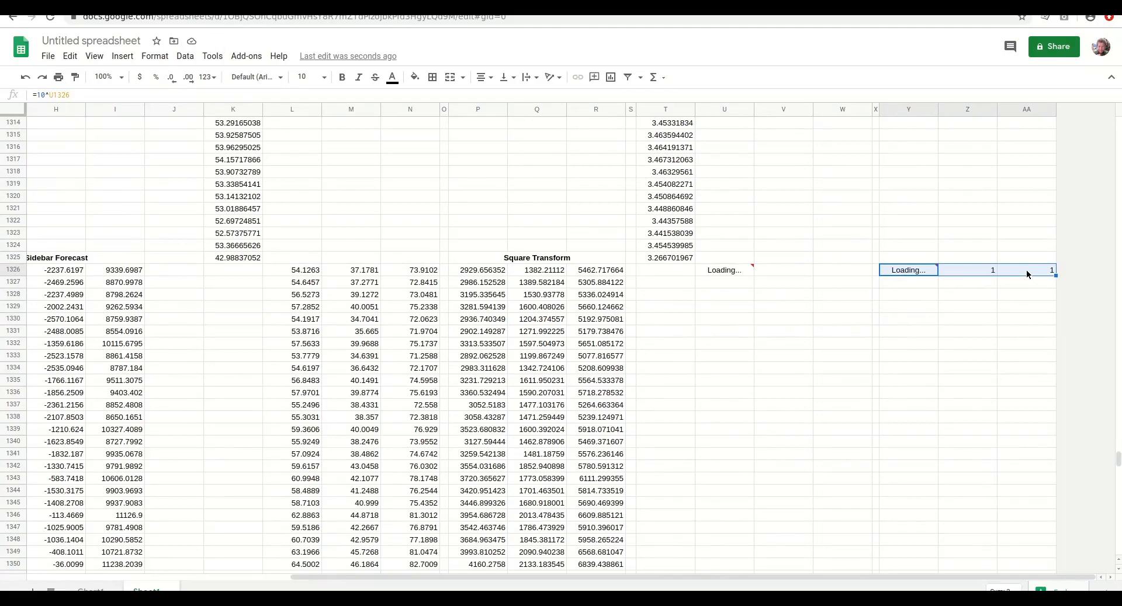
{"action": "key", "text": "ctrl+c"}
{"action": "key", "text": "Down"}
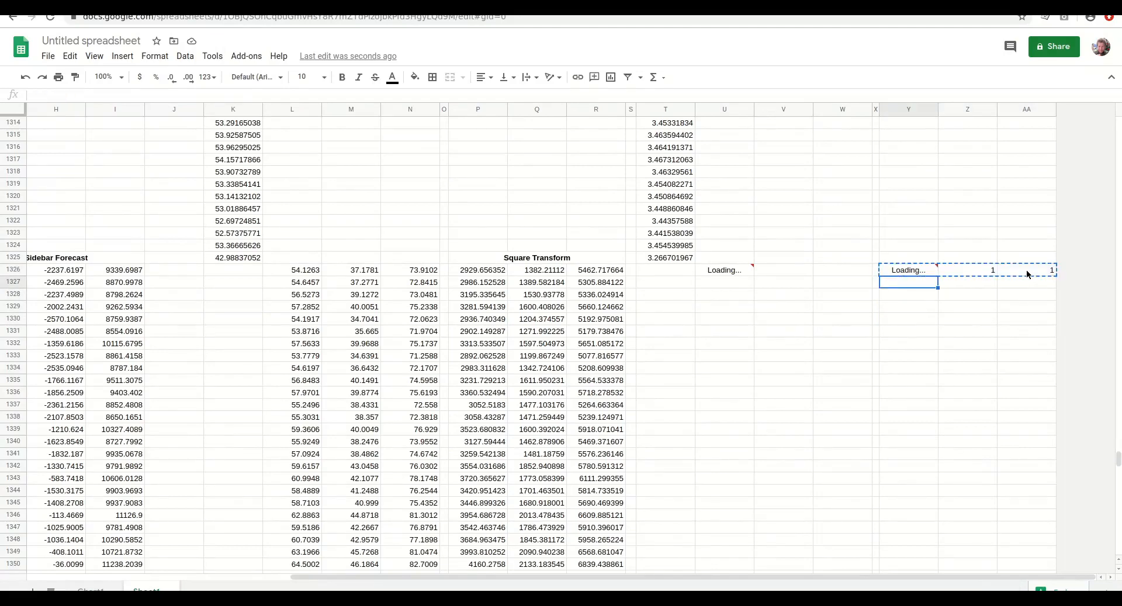
{"action": "key", "text": "ctrl+shift+Down"}
{"action": "key", "text": "shift+Right"}
{"action": "key", "text": "shift+Right"}
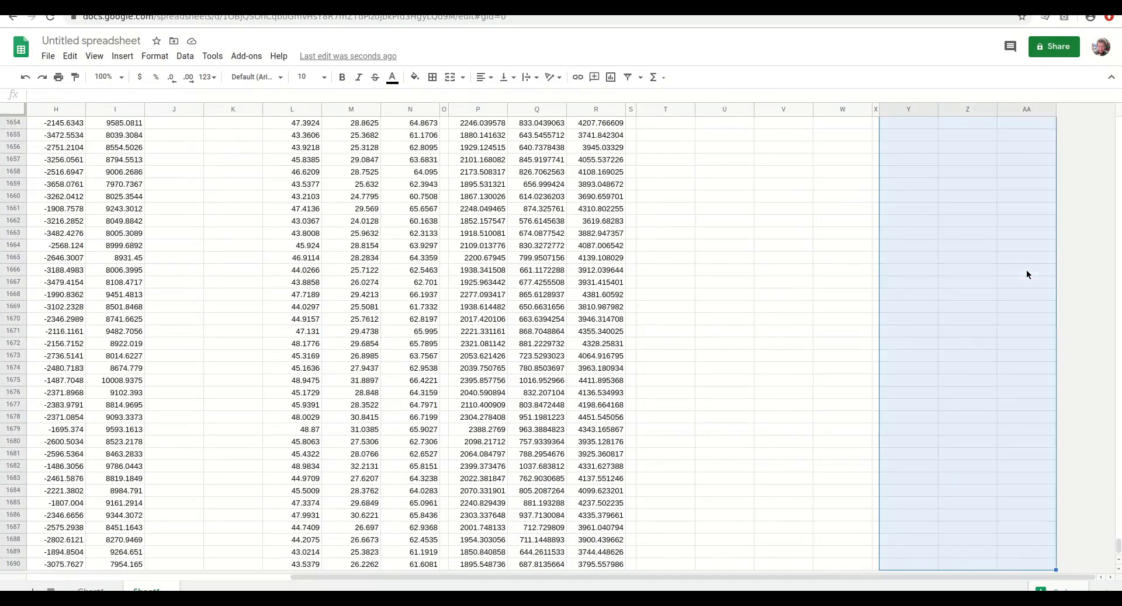
{"action": "key", "text": "ctrl+v"}
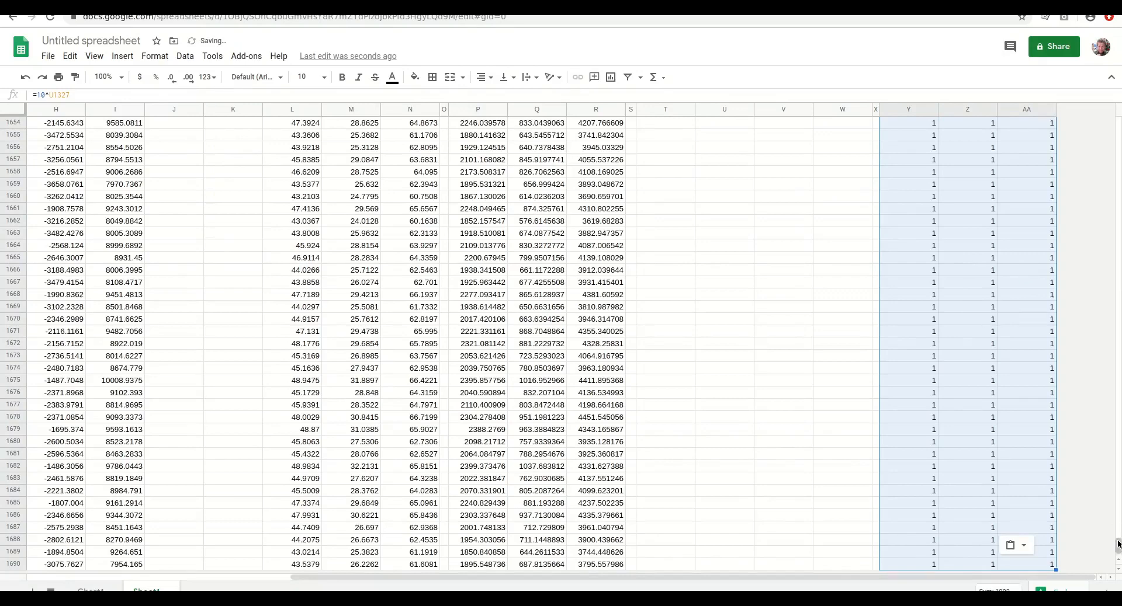
- Reload the spreadsheet and label the back-transformed forecast column by entering the heading "Log" in Y1
{"action": "left_click_drag", "start_coordinate": [1116, 543], "coordinate": [1115, 457]}
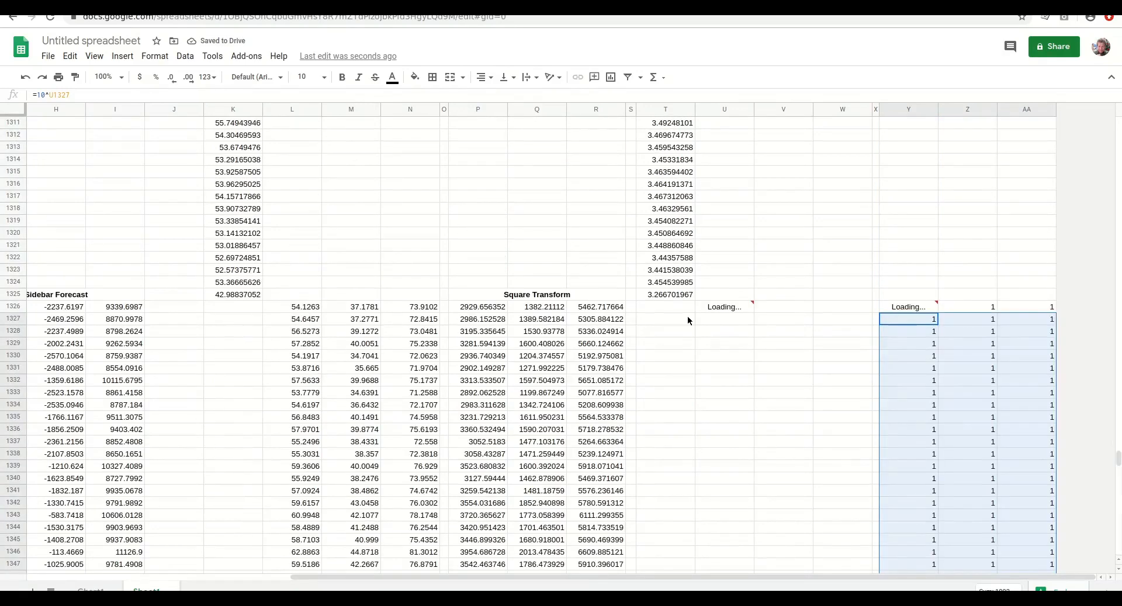
{"action": "left_click", "coordinate": [49, 21]}
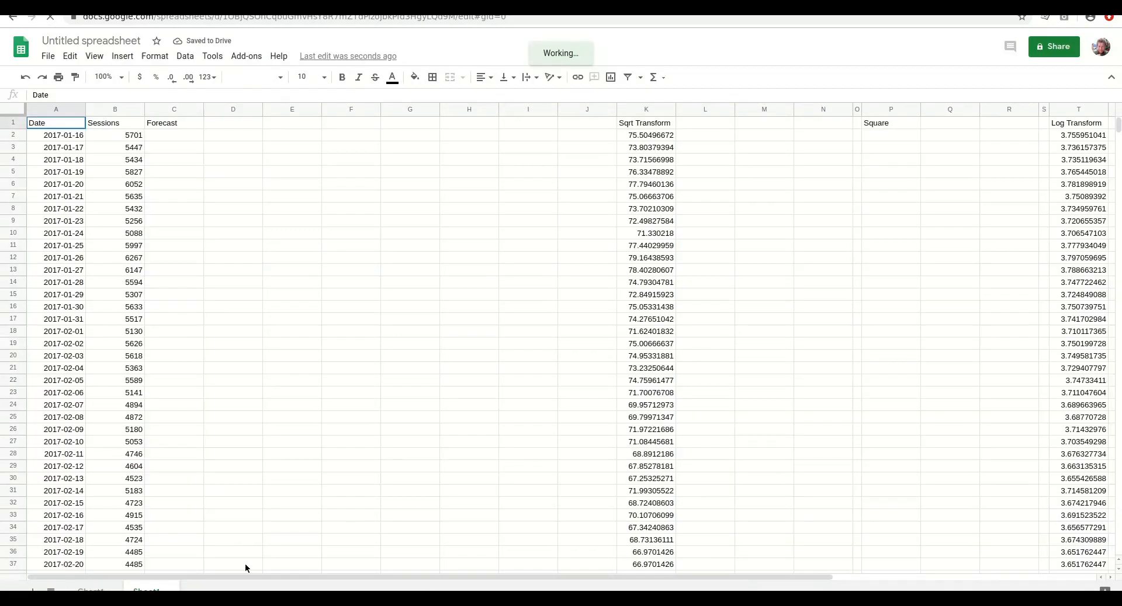
{"action": "left_click_drag", "start_coordinate": [598, 578], "coordinate": [834, 578]}
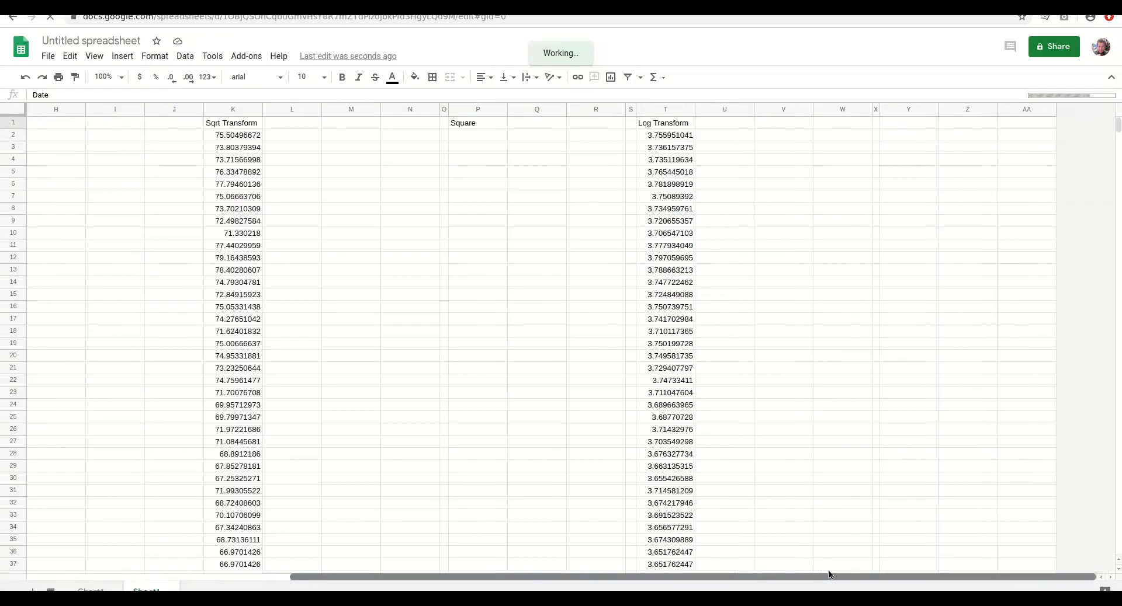
{"action": "mouse_move", "coordinate": [1117, 128]}
{"action": "left_mouse_down"}
{"action": "mouse_move", "coordinate": [1117, 462]}
{"action": "mouse_move", "coordinate": [1118, 124]}
{"action": "left_mouse_up"}
{"action": "left_click", "coordinate": [912, 122]}
{"action": "type", "text": "Log"}
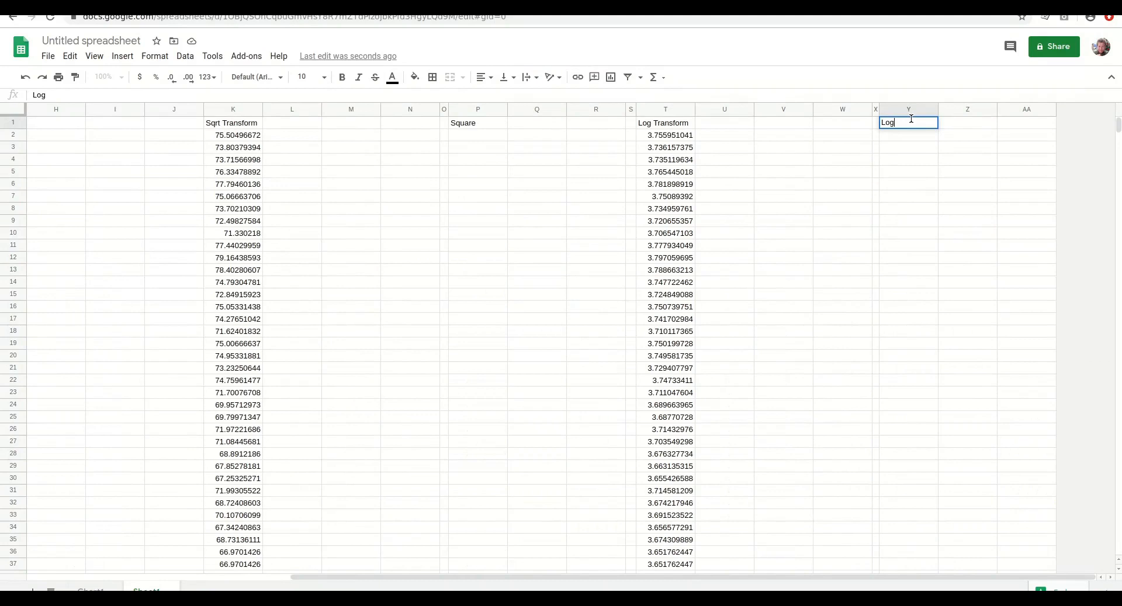
{"action": "key", "text": "Return"}
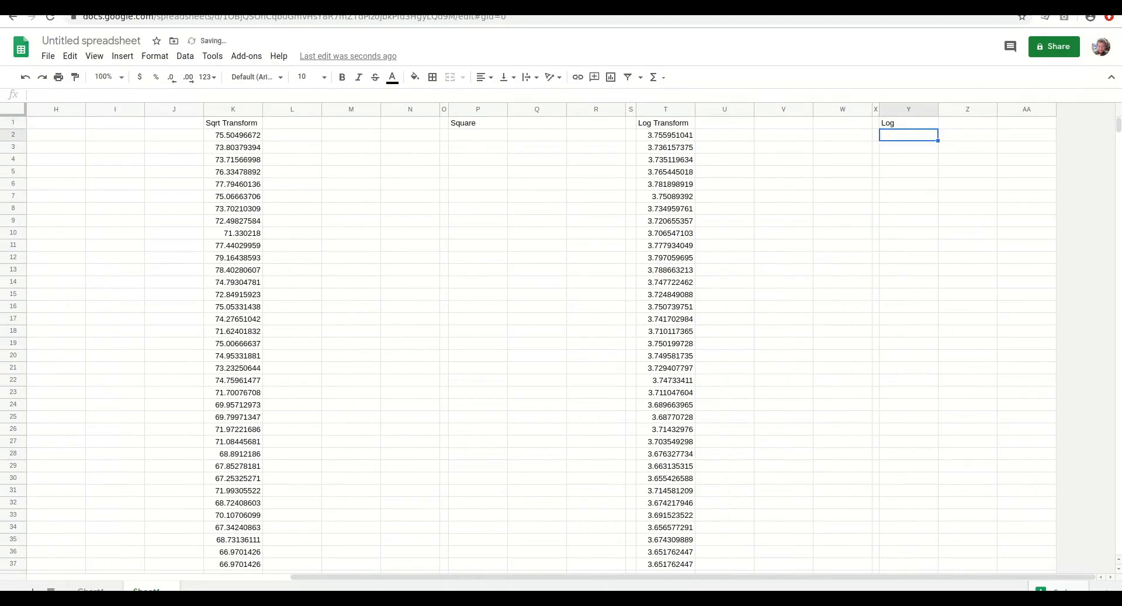
- Add the back-transformed log forecast to the Sessions vs. Date chart as a new series using the range Sheet1!Y:Y
{"action": "left_click", "coordinate": [111, 586]}
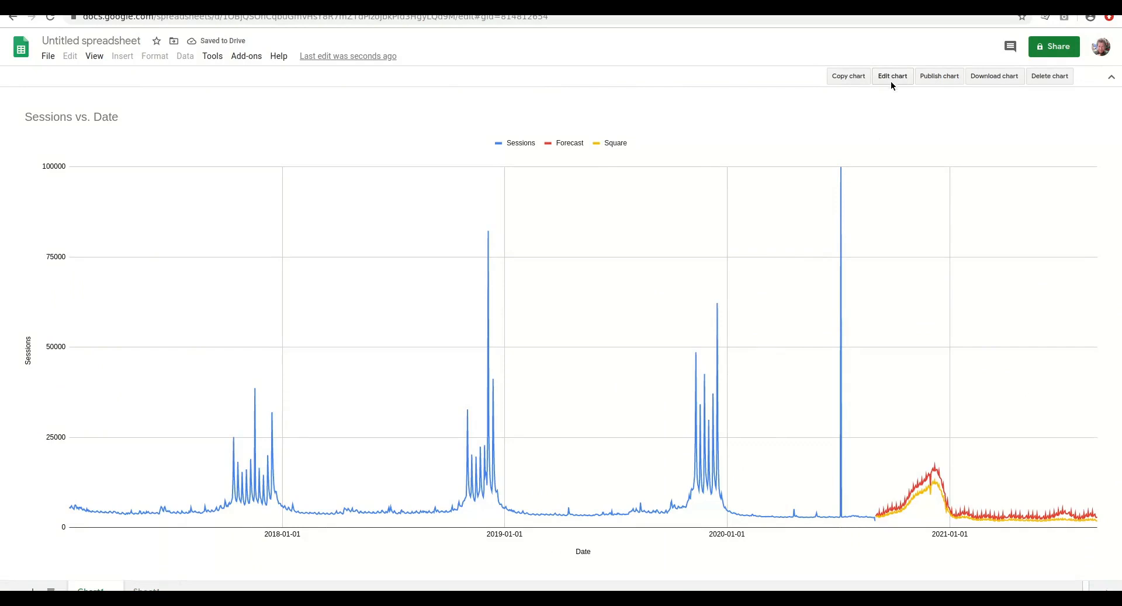
{"action": "left_click", "coordinate": [891, 81]}
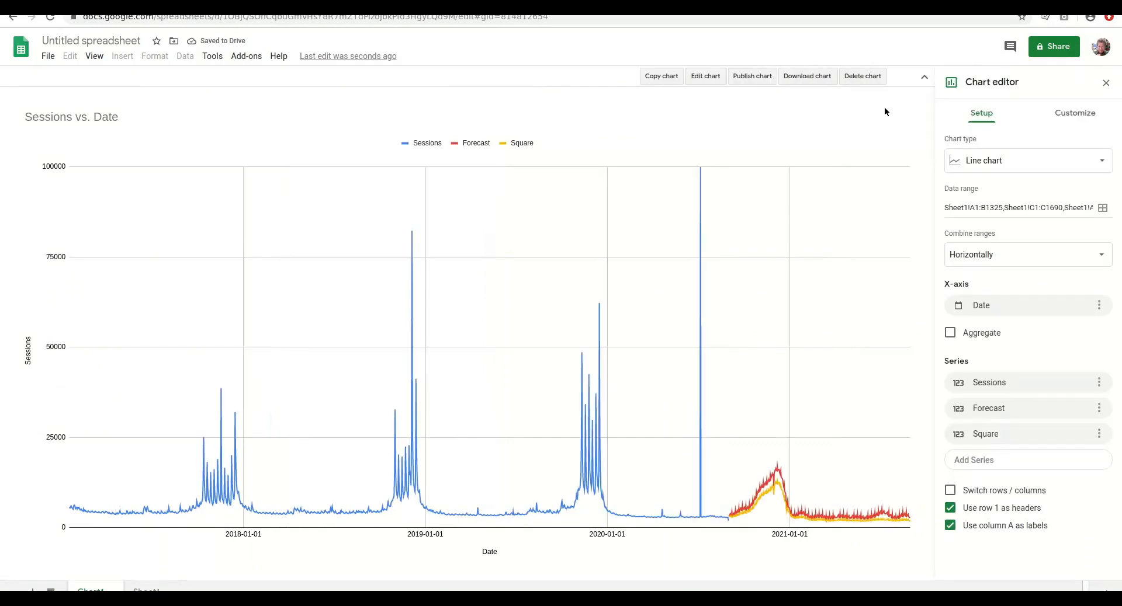
{"action": "left_click", "coordinate": [1005, 459]}
{"action": "left_click", "coordinate": [1077, 484]}
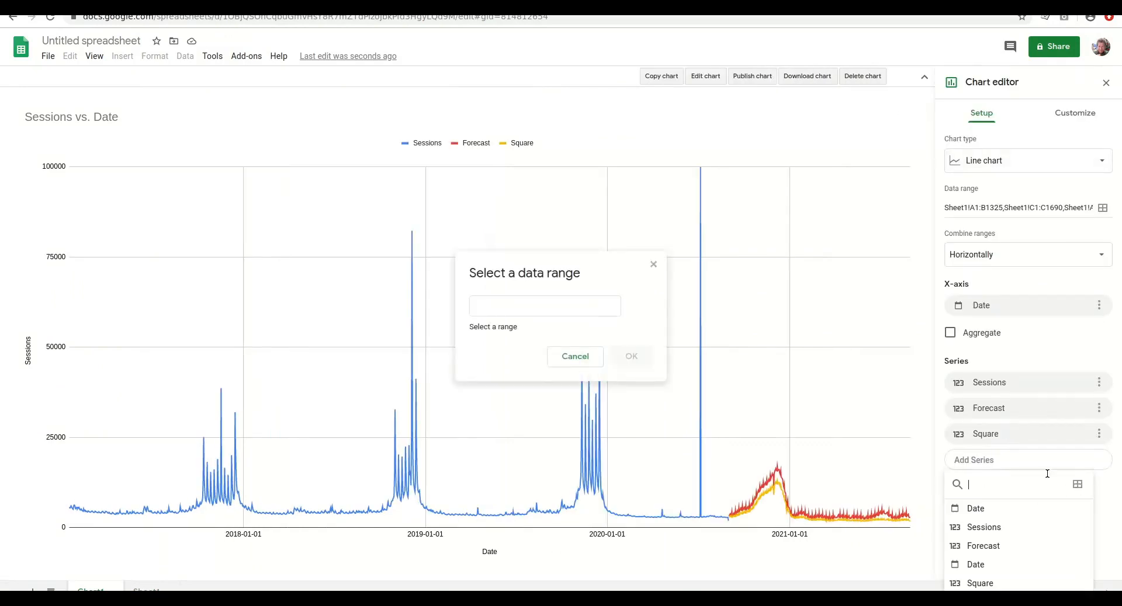
{"action": "left_click", "coordinate": [147, 589]}
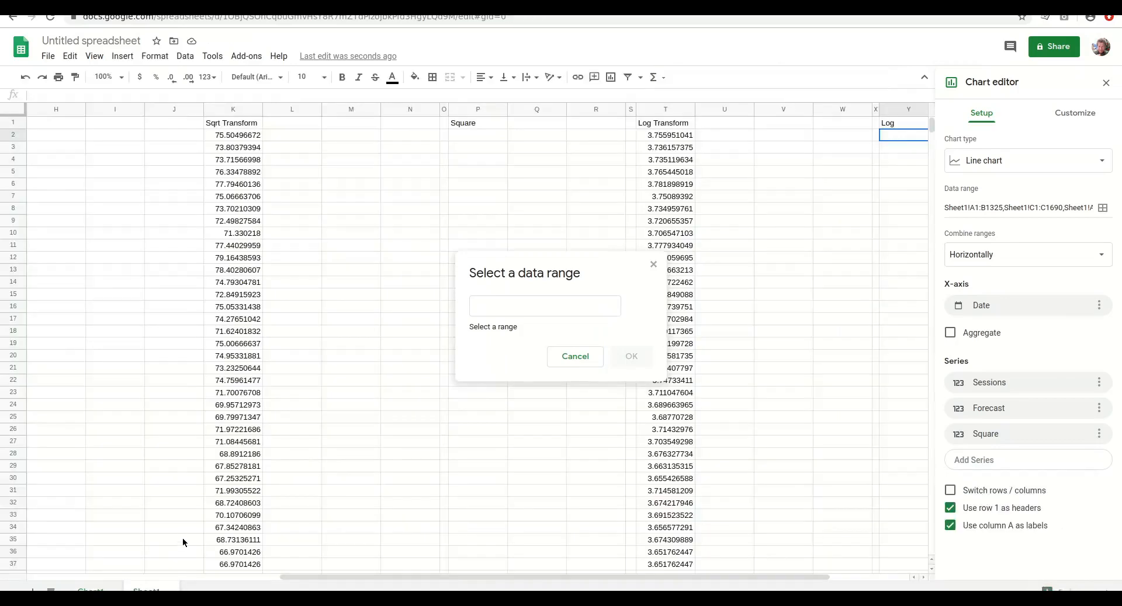
{"action": "left_click", "coordinate": [904, 109]}
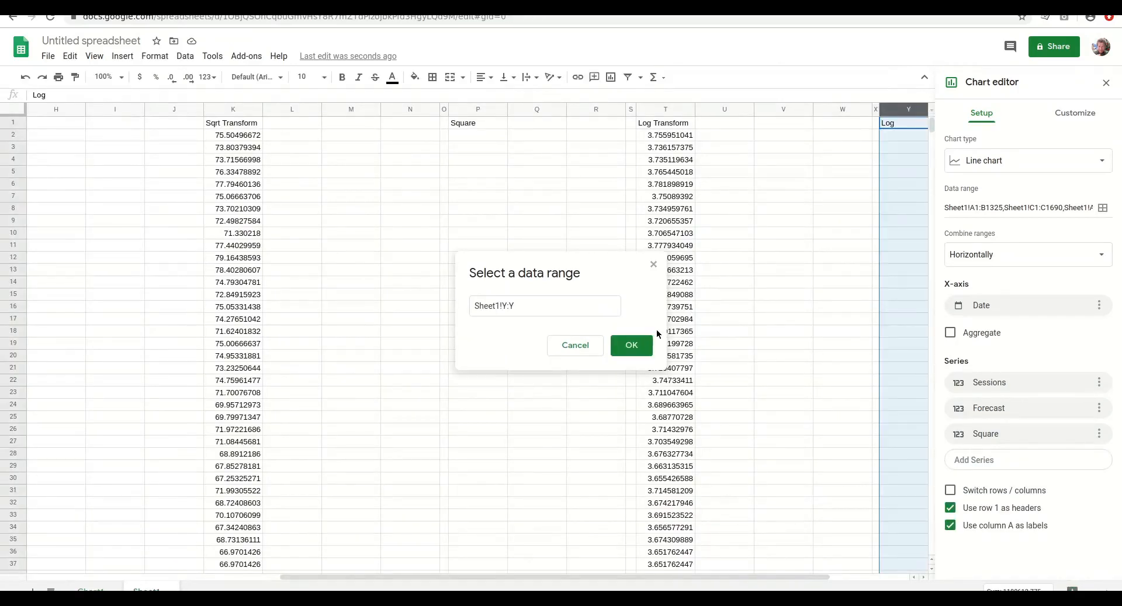
{"action": "left_click", "coordinate": [643, 348]}
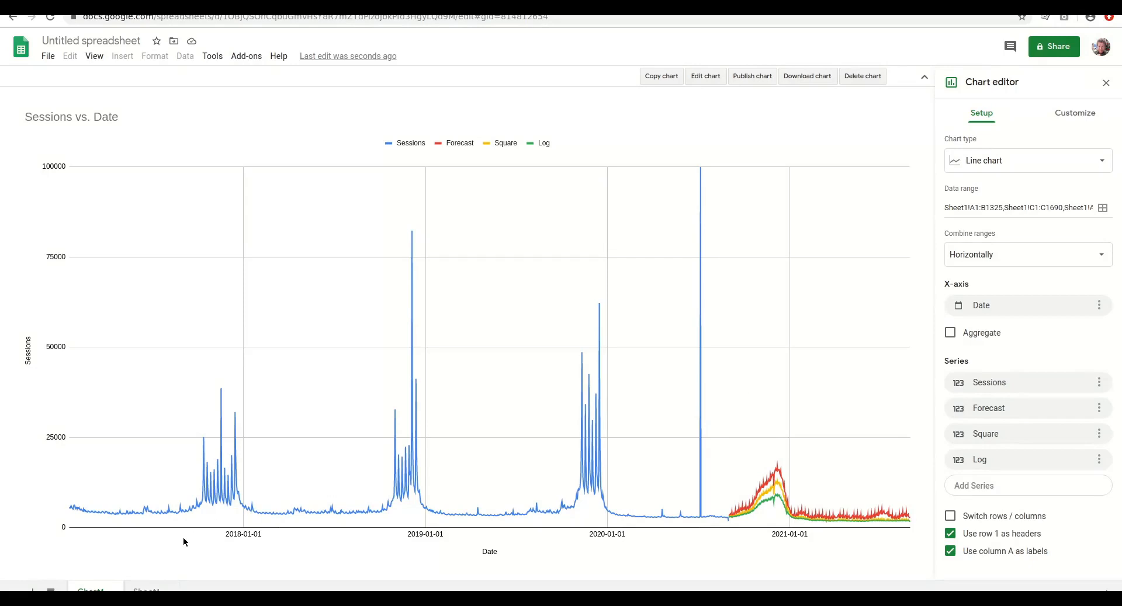
- Insert three new columns, AB, AC and AD, after column AA in Sheet1
{"action": "left_click", "coordinate": [146, 590]}
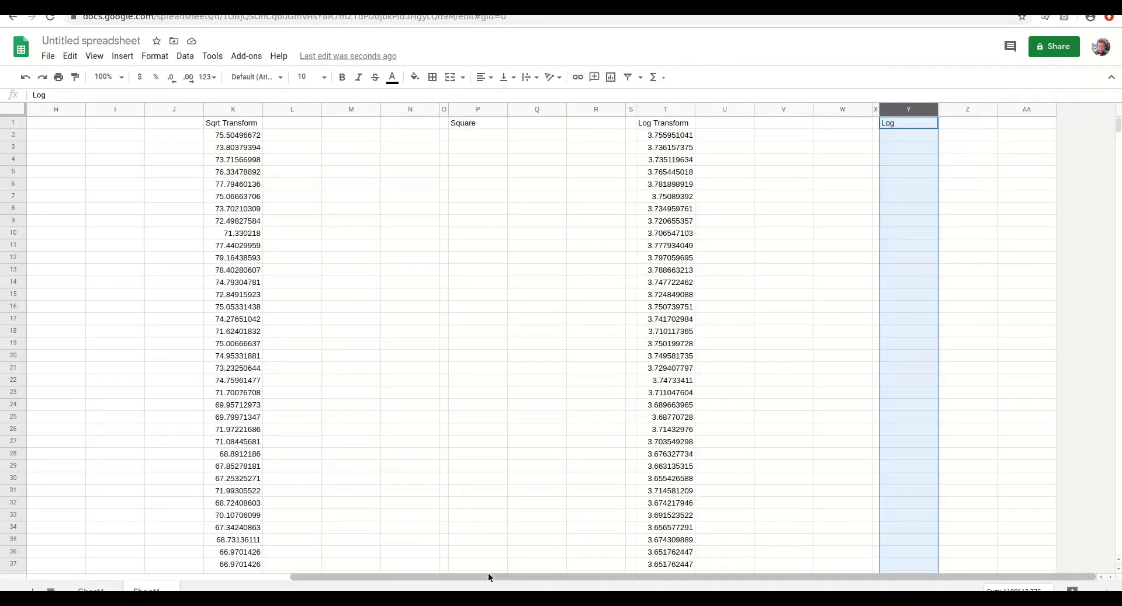
{"action": "left_click", "coordinate": [970, 295]}
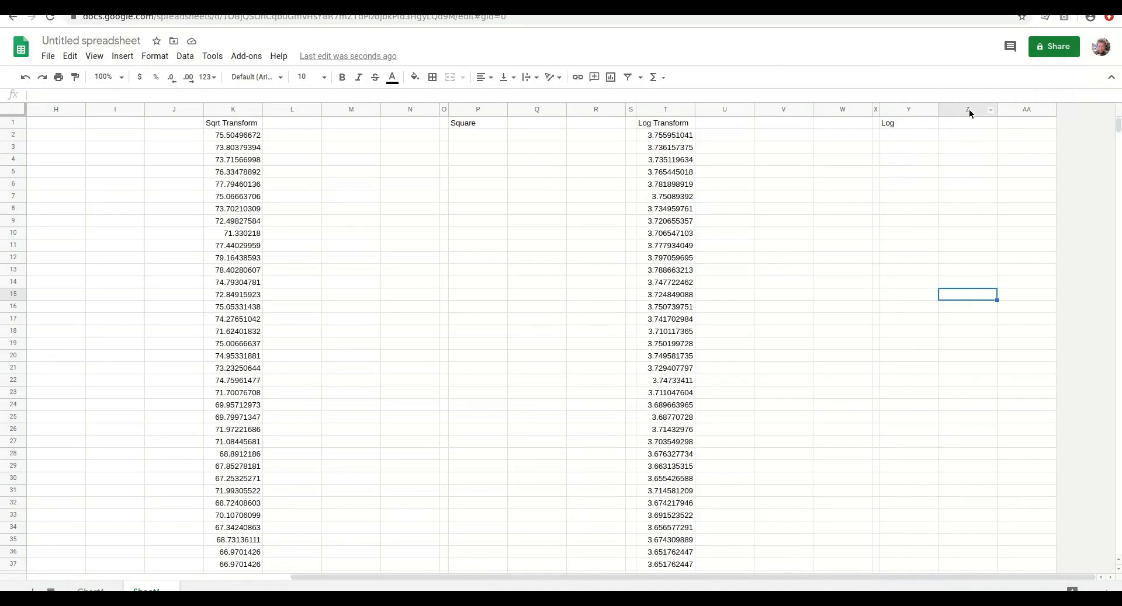
{"action": "right_click", "coordinate": [1028, 111]}
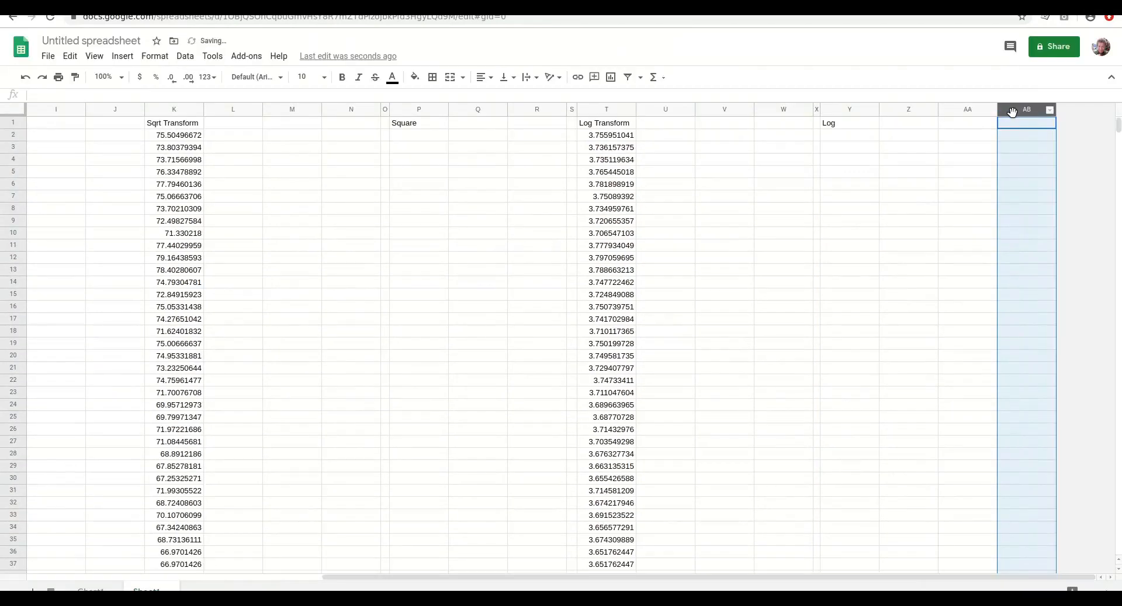
{"action": "right_click", "coordinate": [1008, 111]}
{"action": "left_click", "coordinate": [1015, 121]}
{"action": "right_click", "coordinate": [1014, 120]}
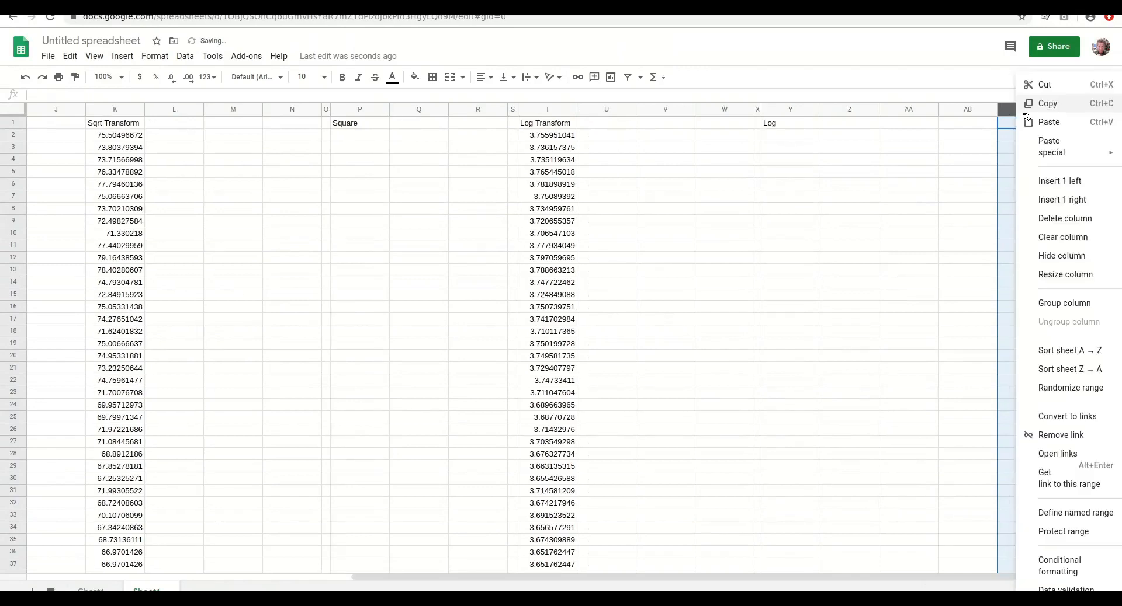
{"action": "left_click", "coordinate": [1009, 111]}
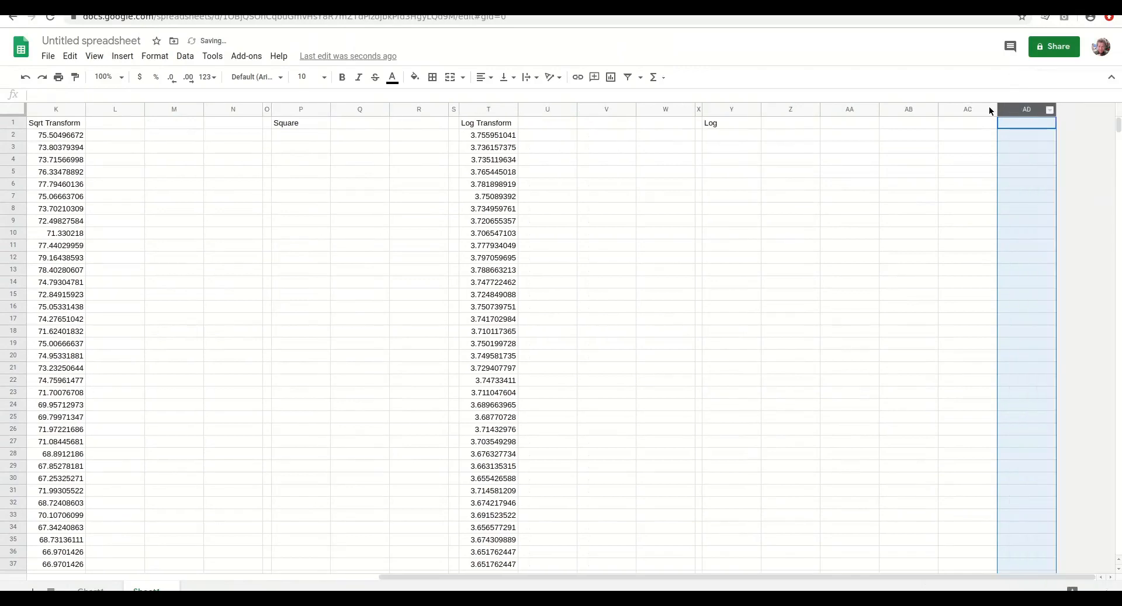
- Insert four new columns, AE through AH, after column AD in Sheet1
{"action": "left_click", "coordinate": [961, 111]}
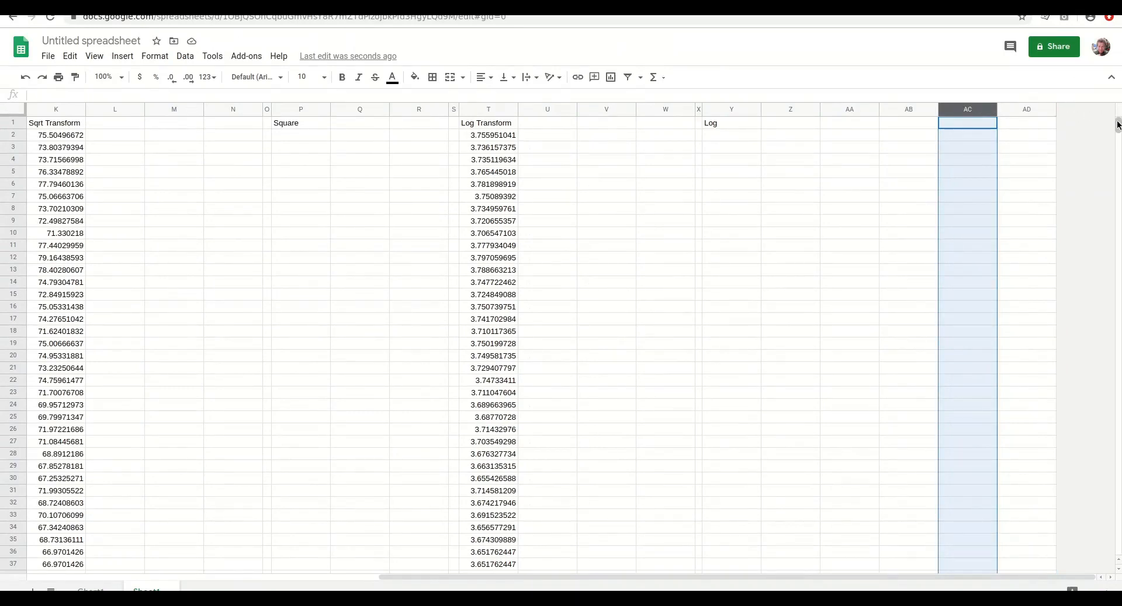
{"action": "left_click_drag", "start_coordinate": [1117, 123], "coordinate": [1117, 458]}
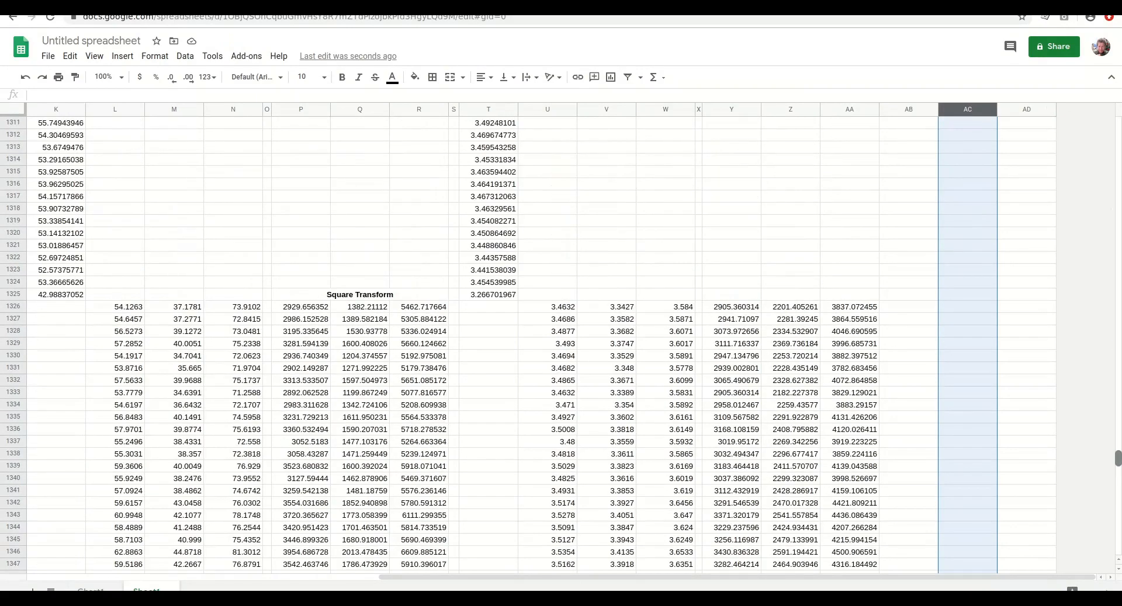
{"action": "left_click", "coordinate": [942, 306]}
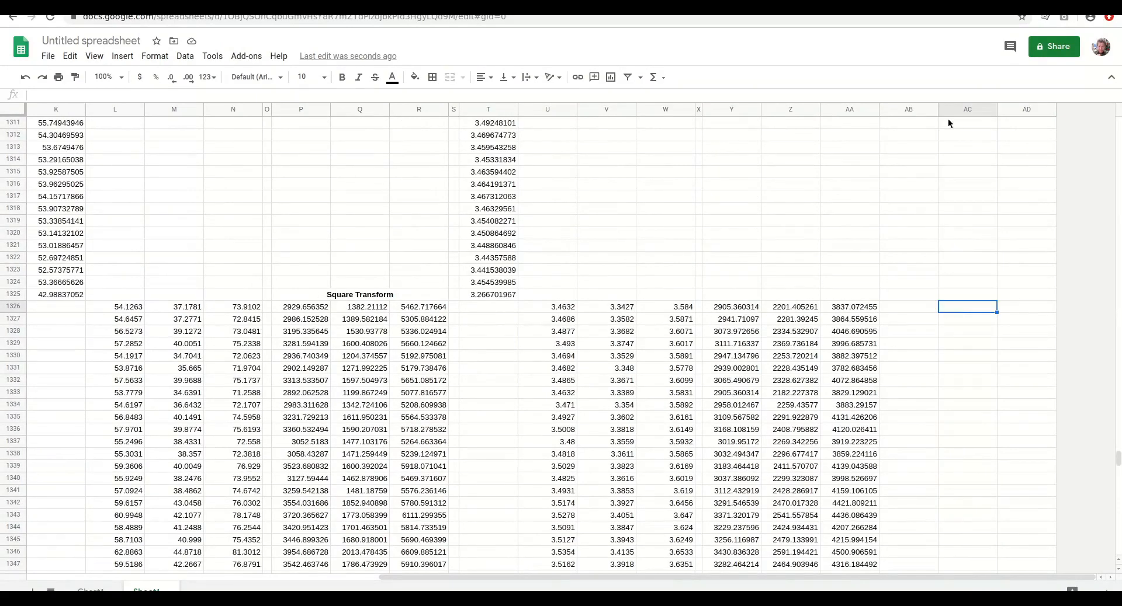
{"action": "left_click", "coordinate": [965, 109]}
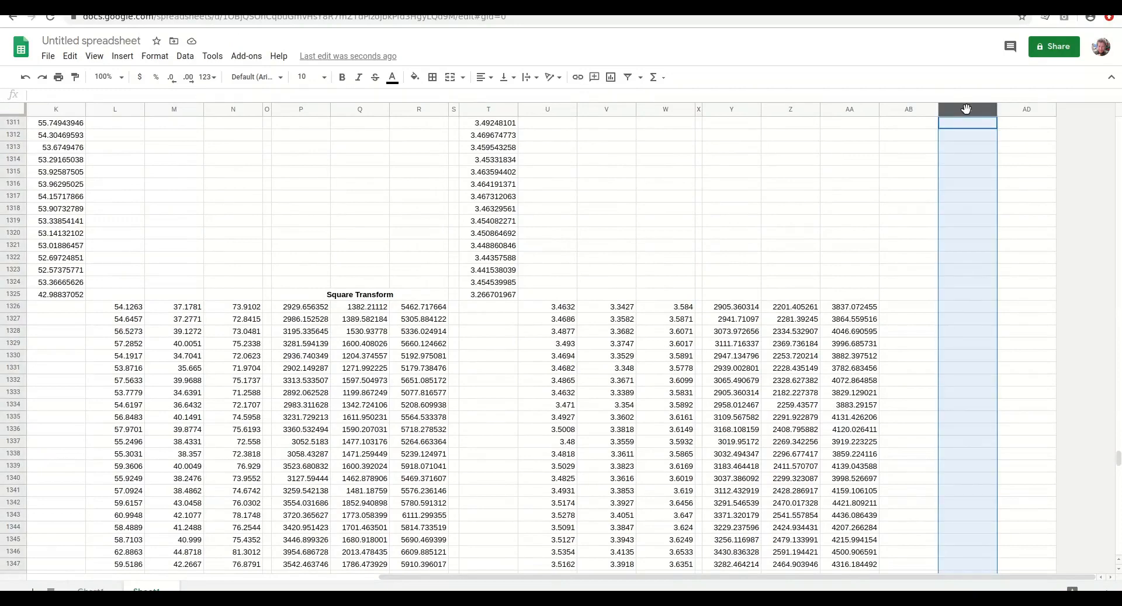
{"action": "key", "text": "shift+Right"}
{"action": "right_click", "coordinate": [963, 108]}
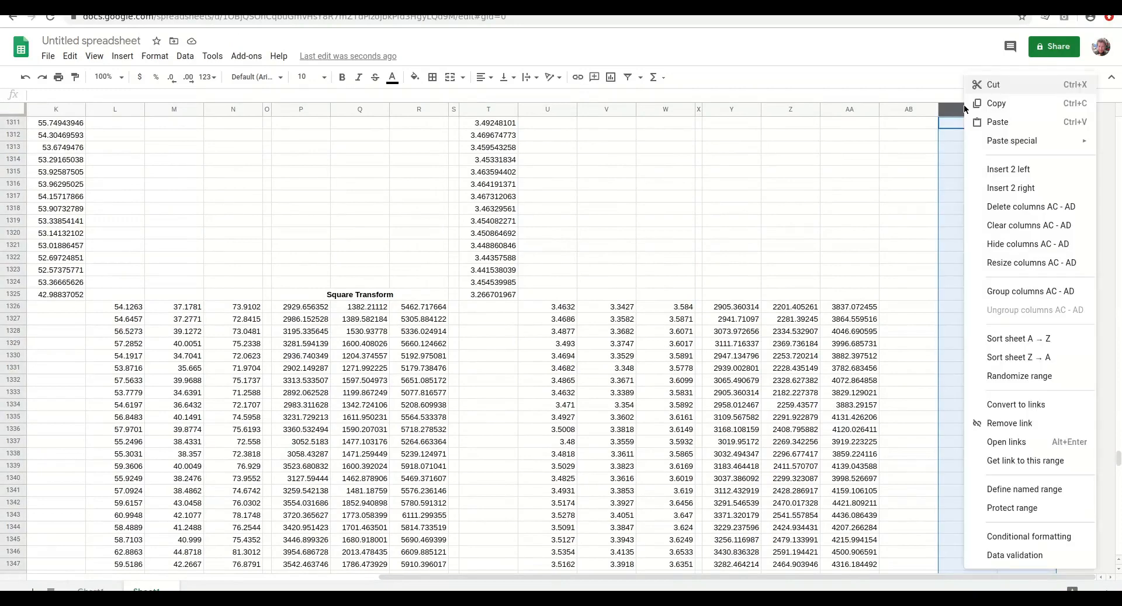
{"action": "left_click", "coordinate": [1024, 195]}
{"action": "right_click", "coordinate": [1027, 109]}
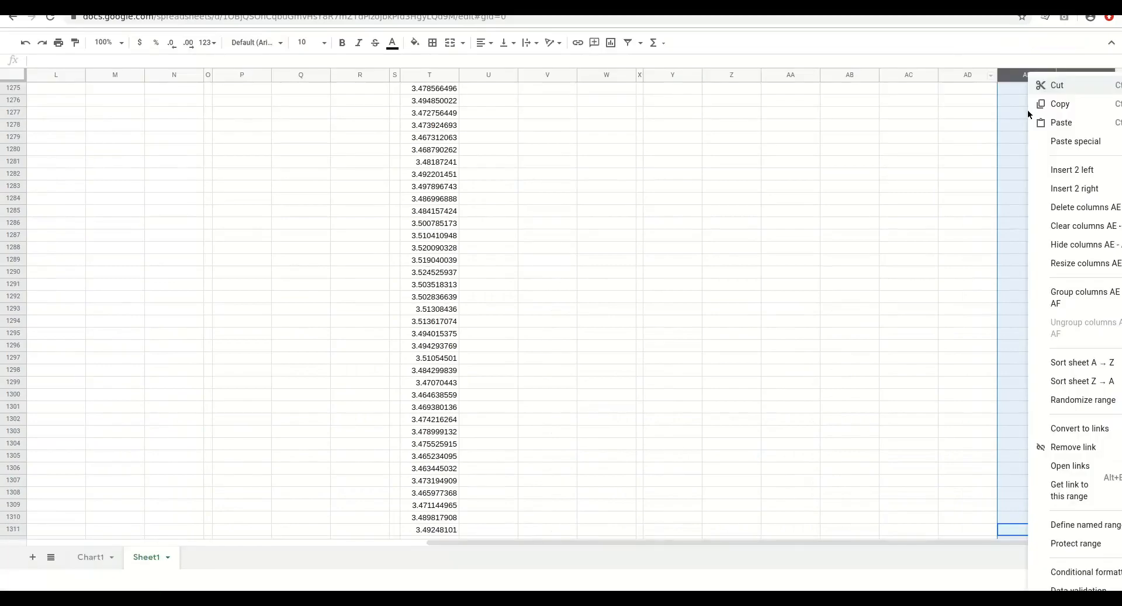
{"action": "left_click", "coordinate": [1052, 185]}
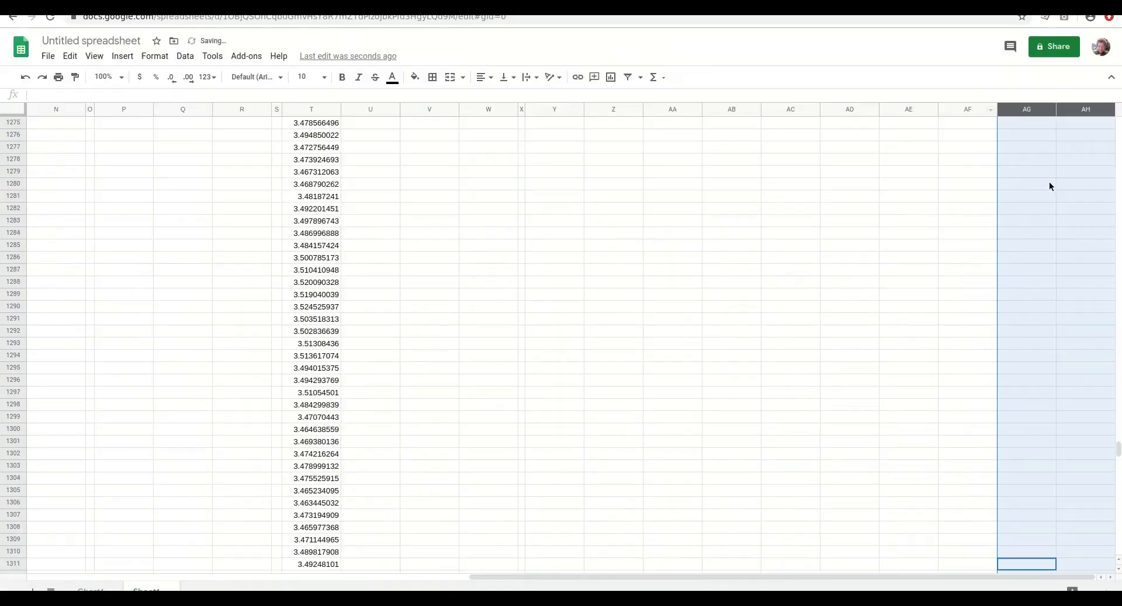
- Narrow the empty column AB to a thin spacer like columns O, S and X
{"action": "left_click", "coordinate": [980, 397]}
{"action": "mouse_move", "coordinate": [1117, 452]}
{"action": "left_mouse_down"}
{"action": "mouse_move", "coordinate": [1112, 467]}
{"action": "mouse_move", "coordinate": [1110, 457]}
{"action": "left_mouse_up"}
{"action": "left_click_drag", "start_coordinate": [723, 109], "coordinate": [710, 111]}
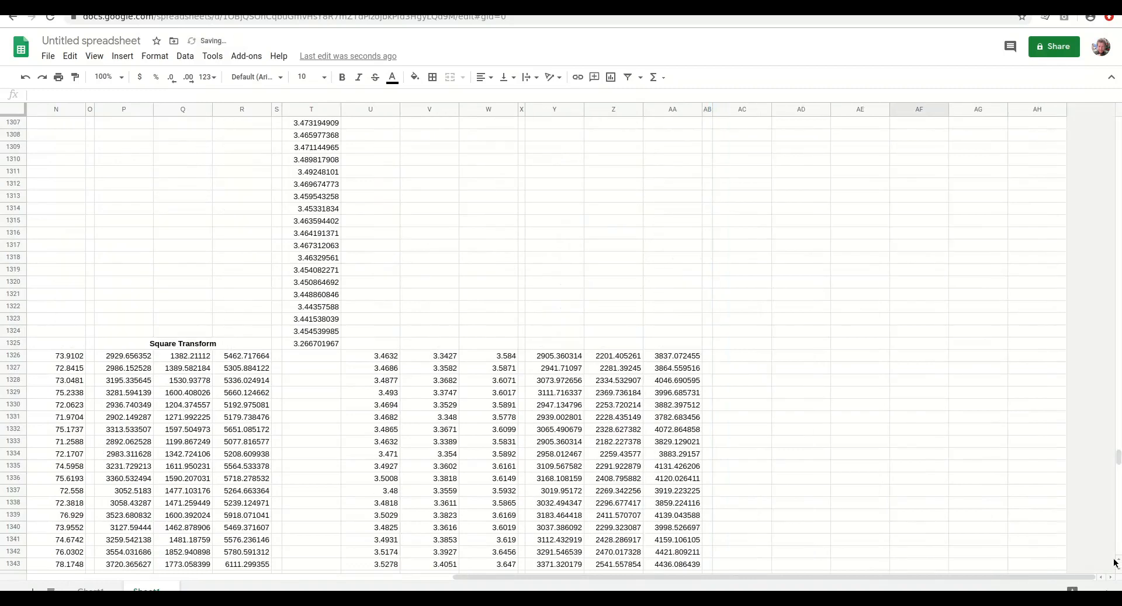
- Box-Cox transform the Sessions data with lambda 0 by entering =FORGE_BOXCOX(B2:B1325,0) in AC2
{"action": "left_click_drag", "start_coordinate": [1117, 453], "coordinate": [1117, 124]}
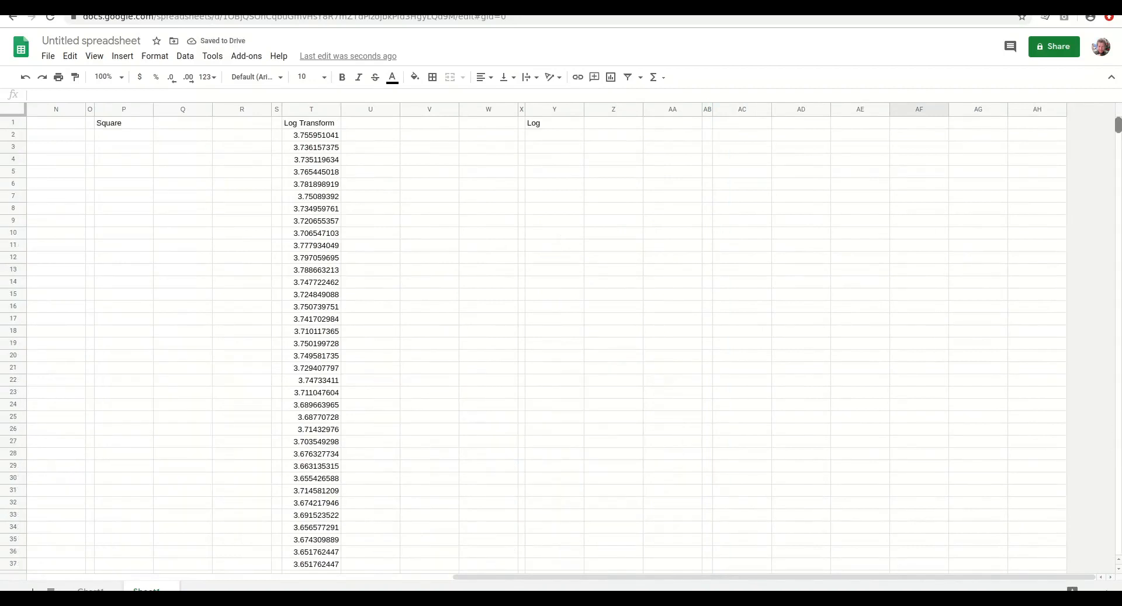
{"action": "left_click", "coordinate": [745, 126]}
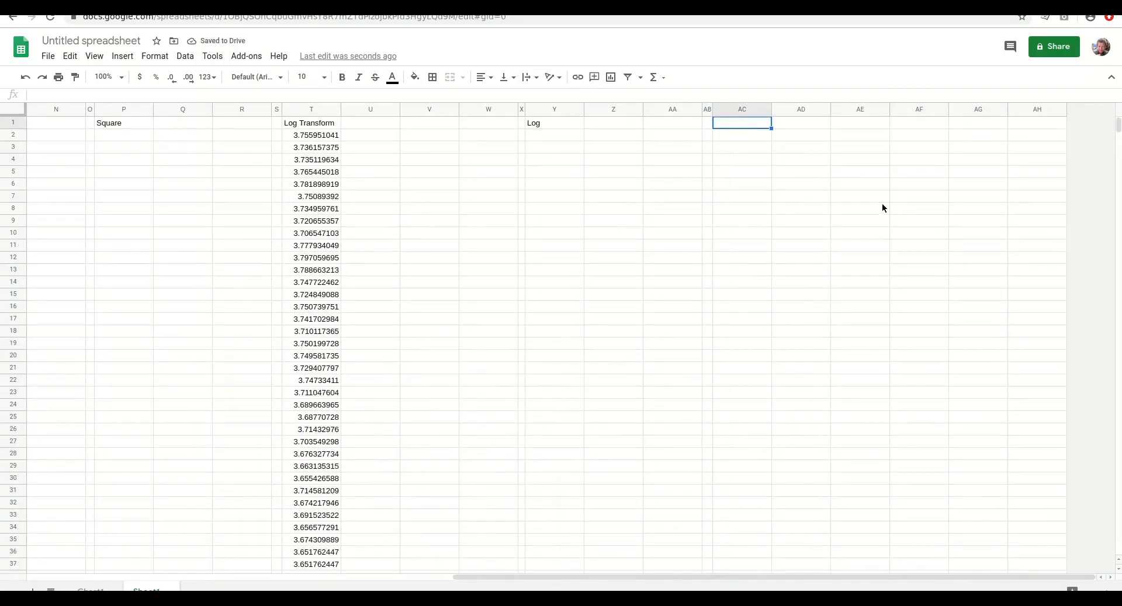
{"action": "key", "text": "Down"}
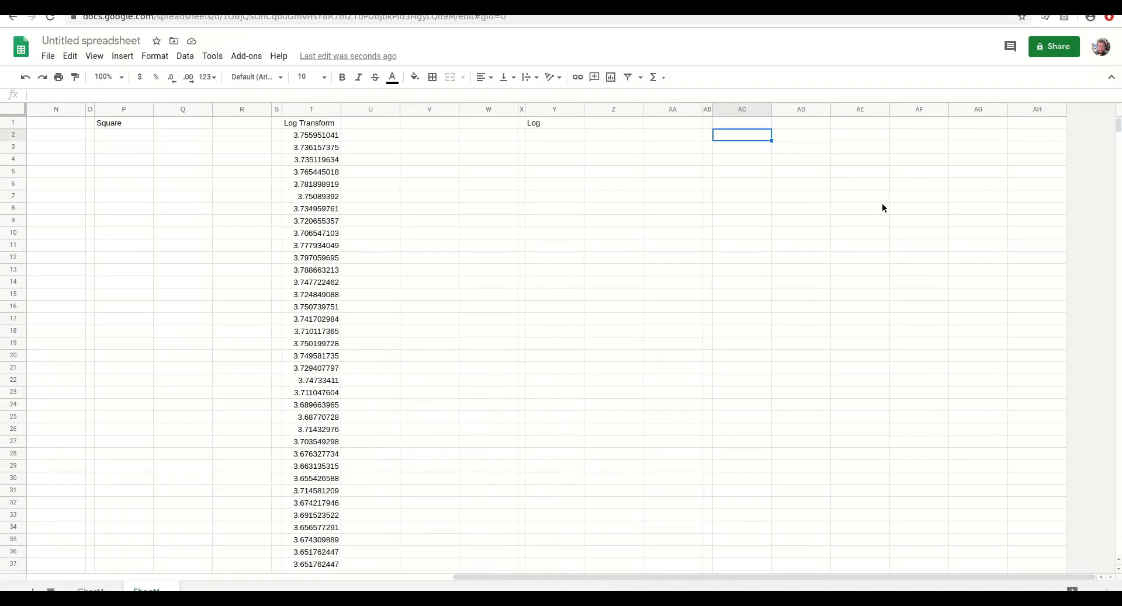
{"action": "type", "text": "=FO"}
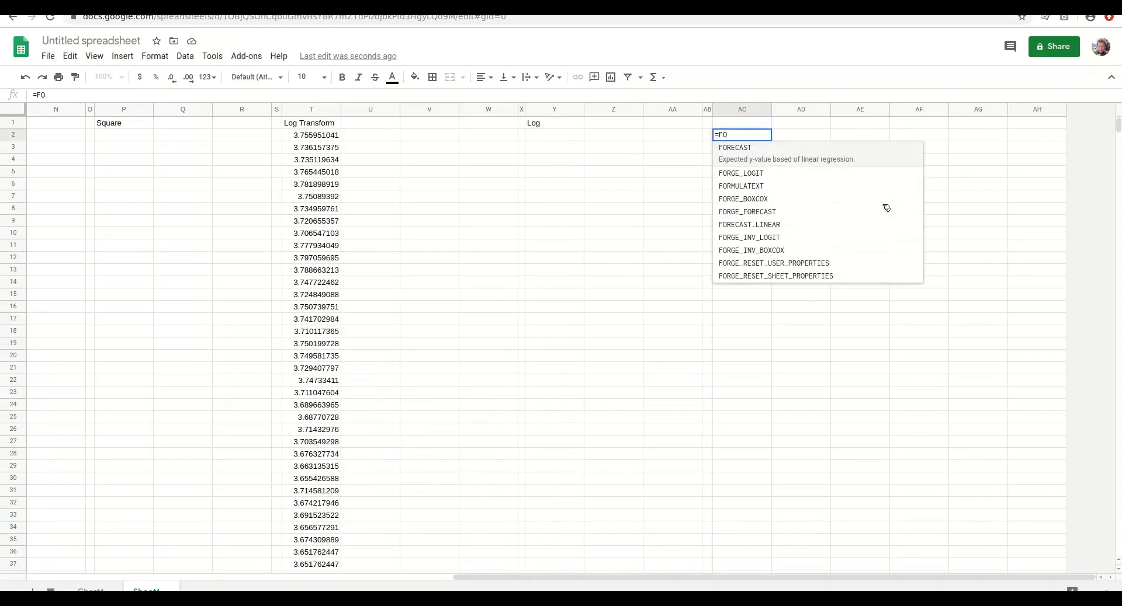
{"action": "left_click", "coordinate": [847, 200]}
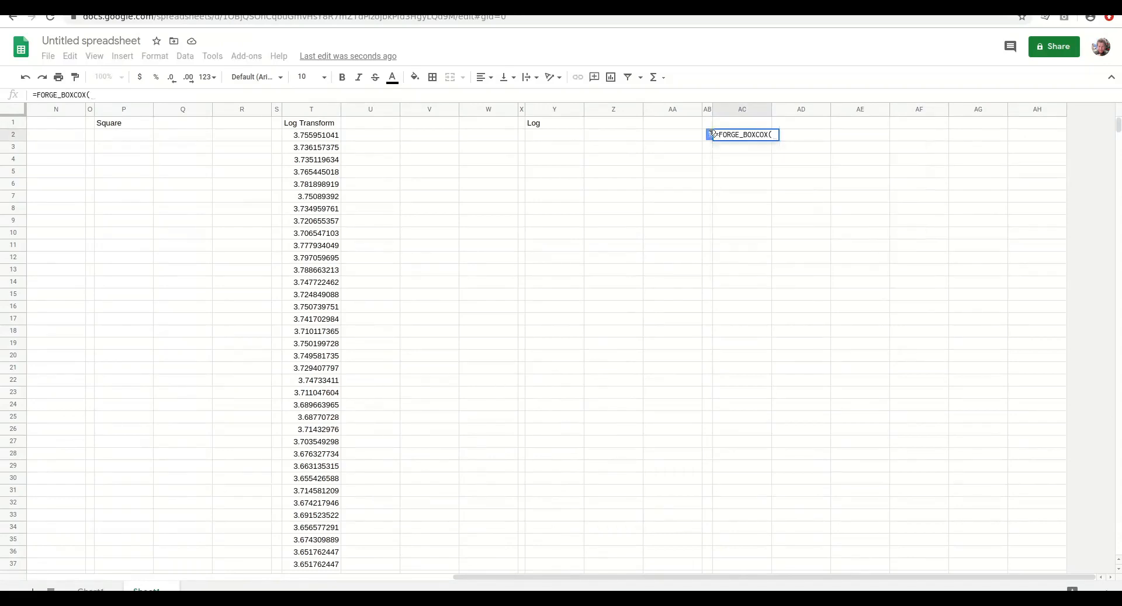
{"action": "left_click", "coordinate": [710, 134]}
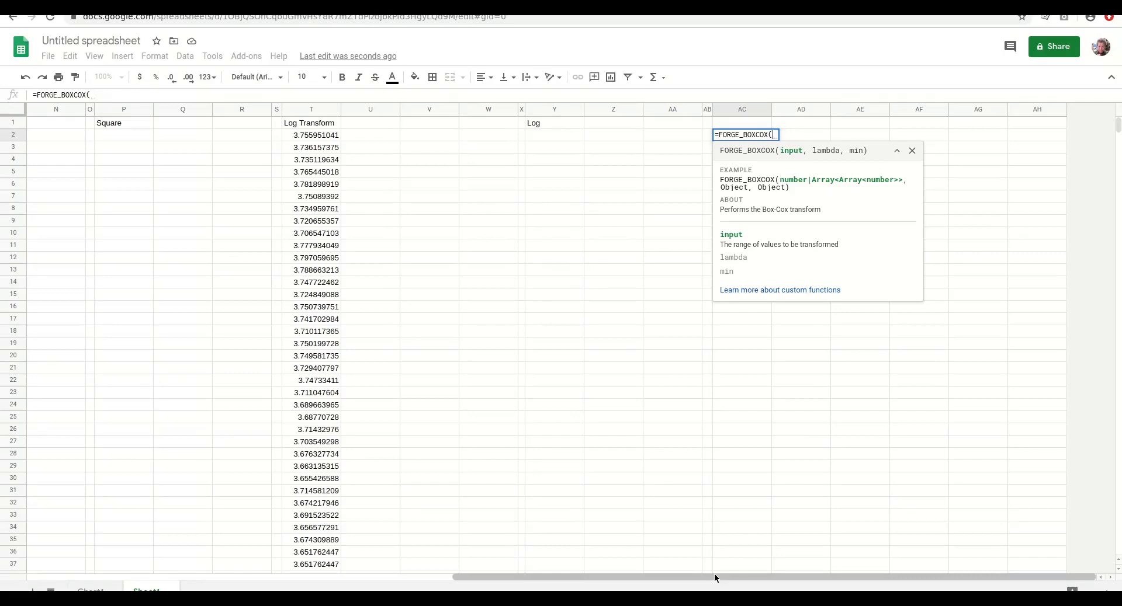
{"action": "left_click_drag", "start_coordinate": [714, 576], "coordinate": [288, 563]}
{"action": "left_click", "coordinate": [124, 140]}
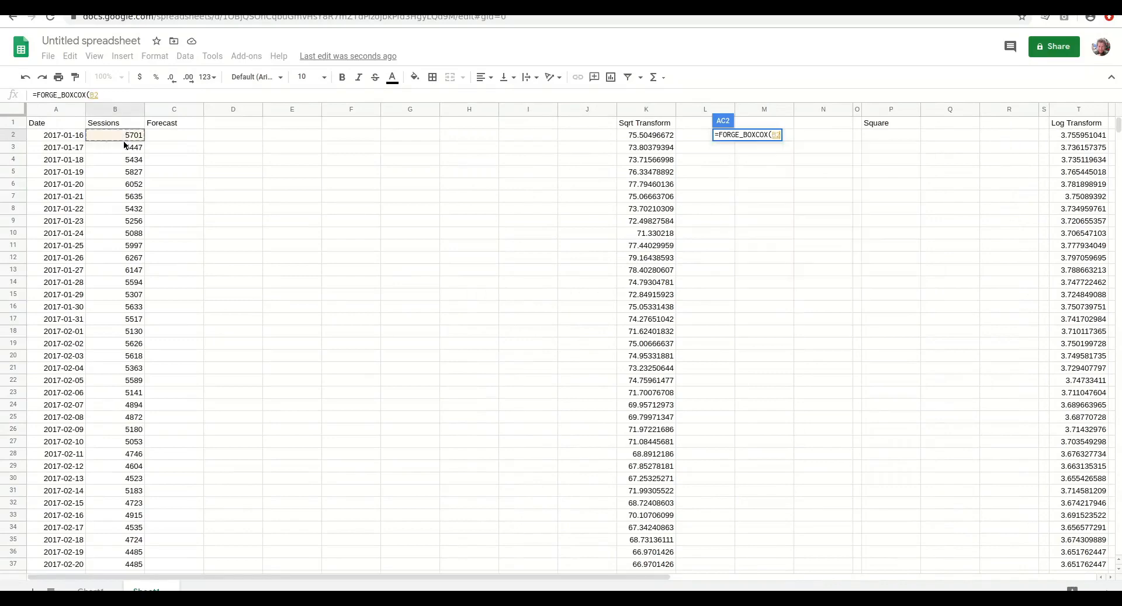
{"action": "key", "text": "ctrl+shift+Down"}
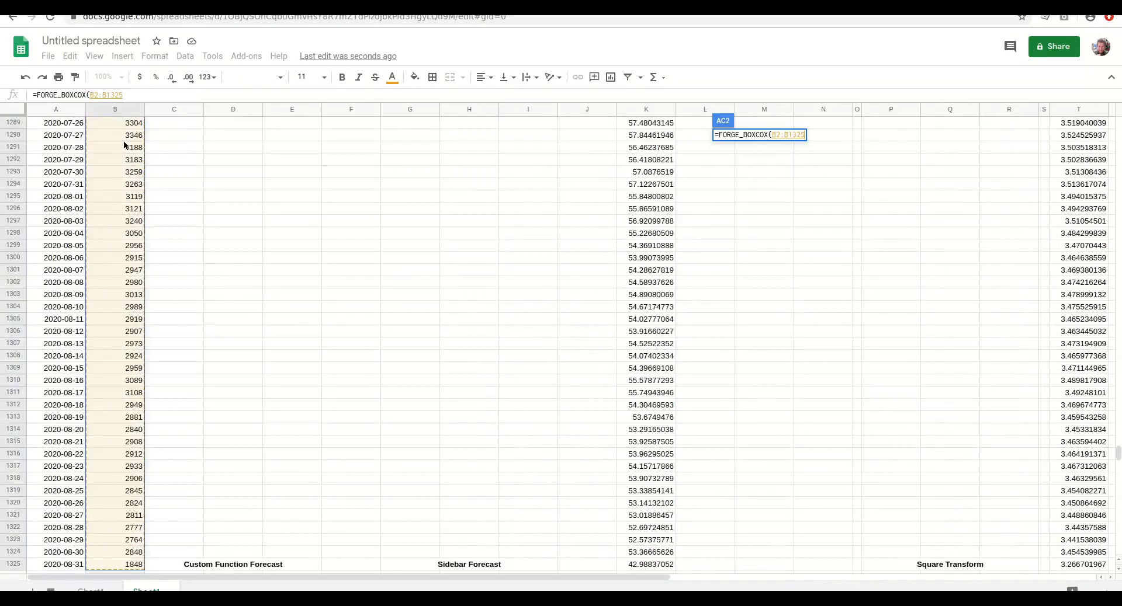
{"action": "type", "text": ","}
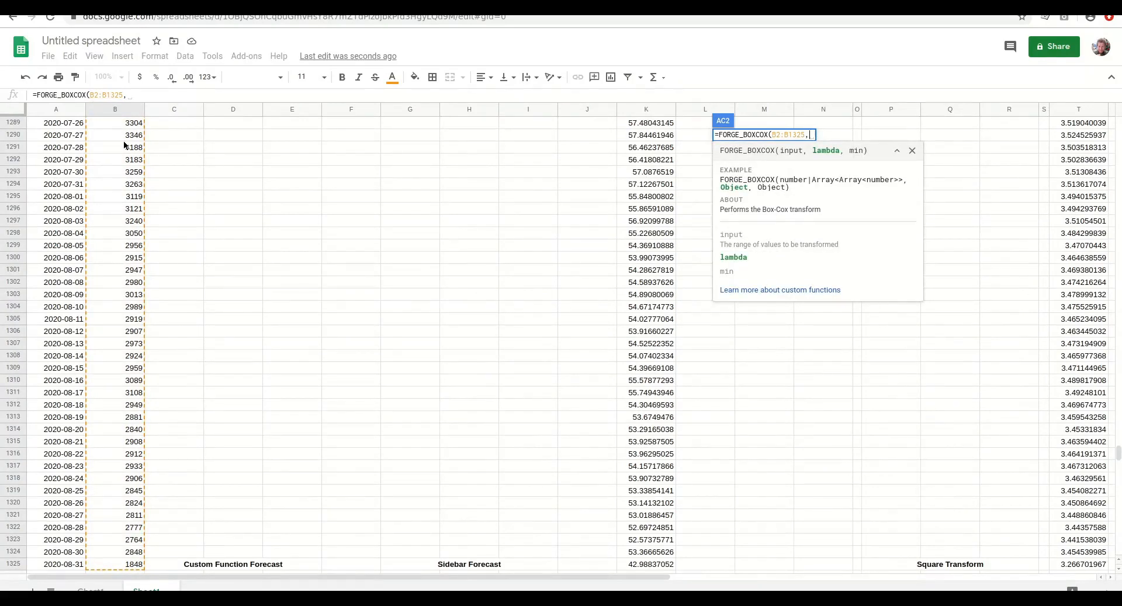
{"action": "type", "text": "0"}
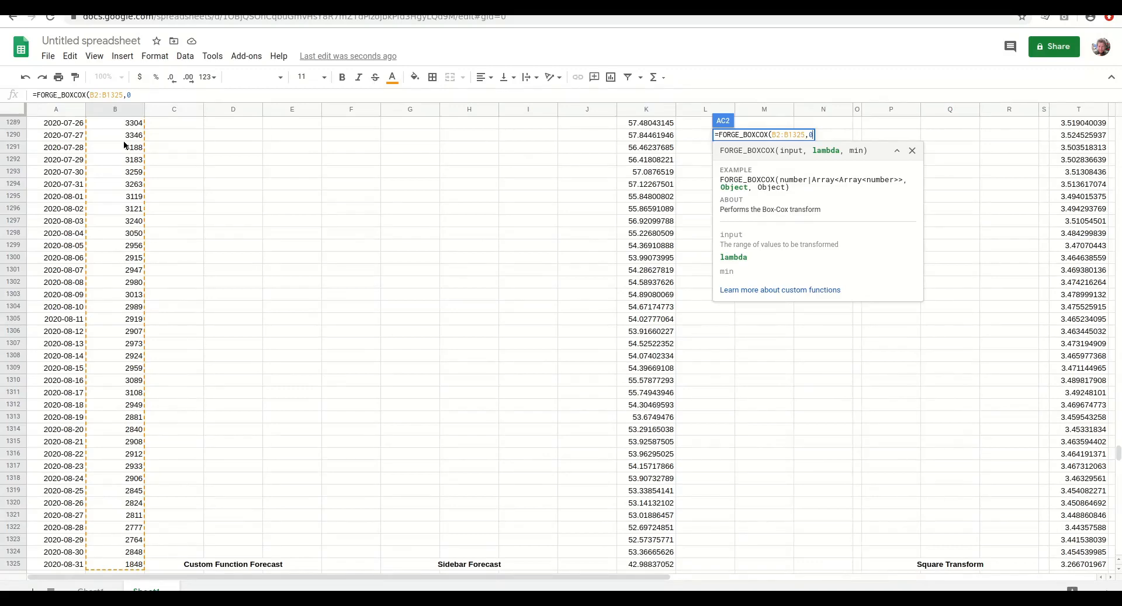
{"action": "type", "text": ")"}
{"action": "key", "text": "Return"}
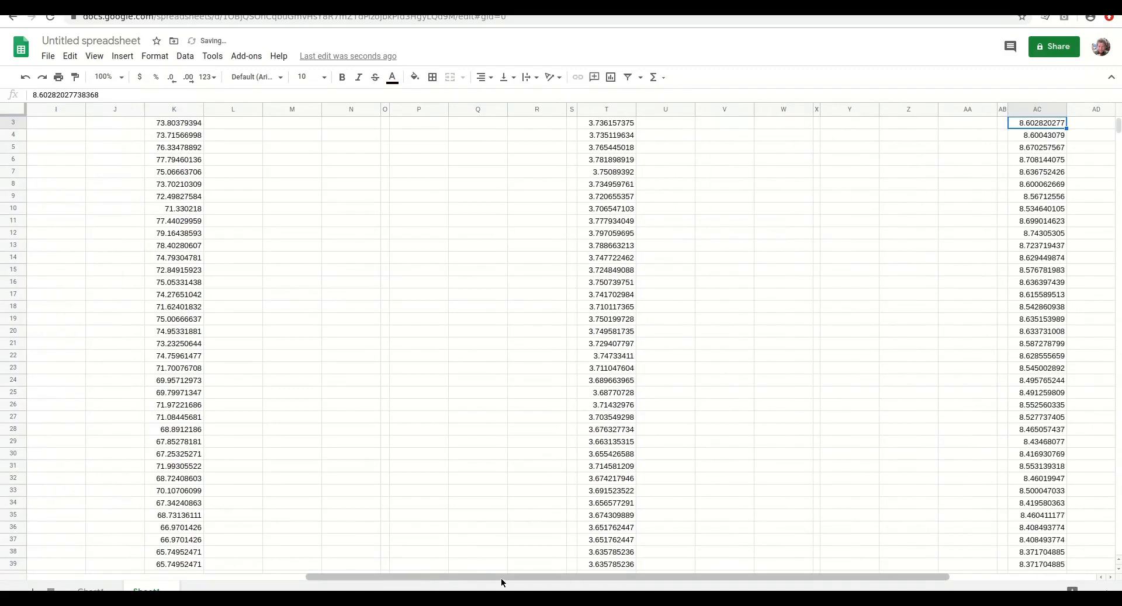
- Label the transformed column by entering the heading "BoxCox" in AC1
{"action": "left_click_drag", "start_coordinate": [500, 577], "coordinate": [647, 577]}
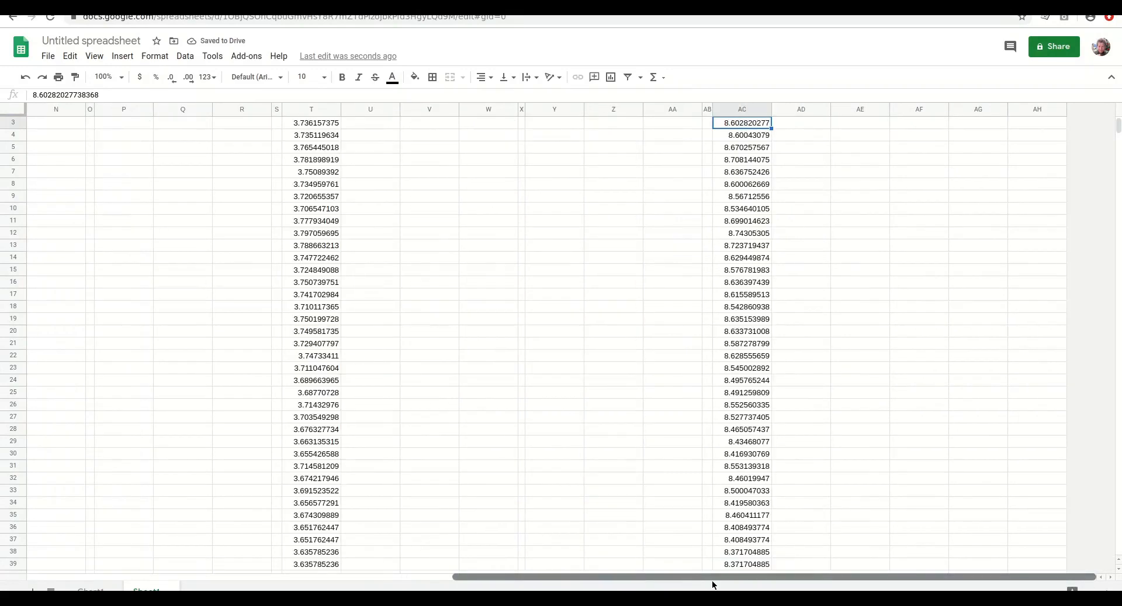
{"action": "scroll", "coordinate": [612, 395], "scroll_direction": "up", "scroll_amount": 2}
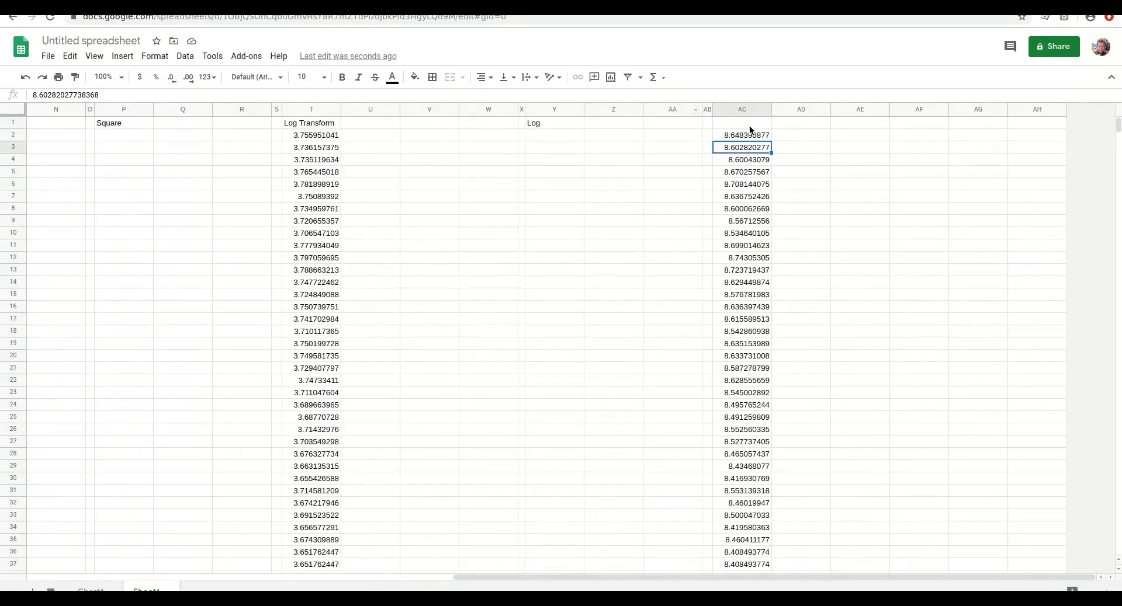
{"action": "left_click", "coordinate": [749, 125]}
{"action": "type", "text": "BoxCox"}
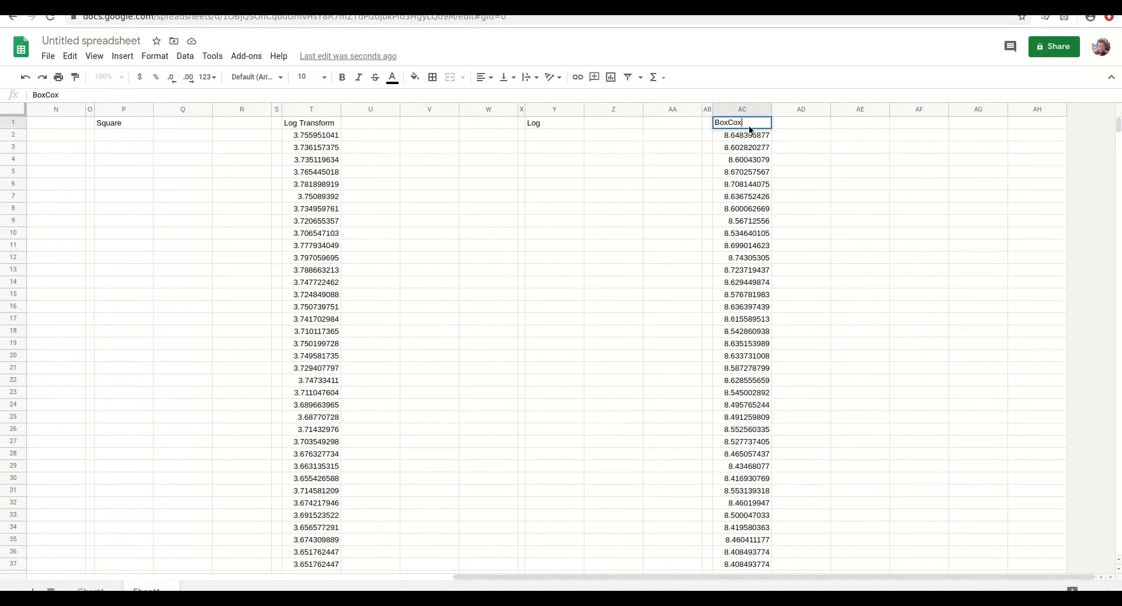
{"action": "key", "text": "Return"}
- Insert a column before the BoxCox column and enter the heading "Lambda" in AC1 with the value 0 in AC2
{"action": "left_click", "coordinate": [757, 122]}
{"action": "right_click", "coordinate": [740, 110]}
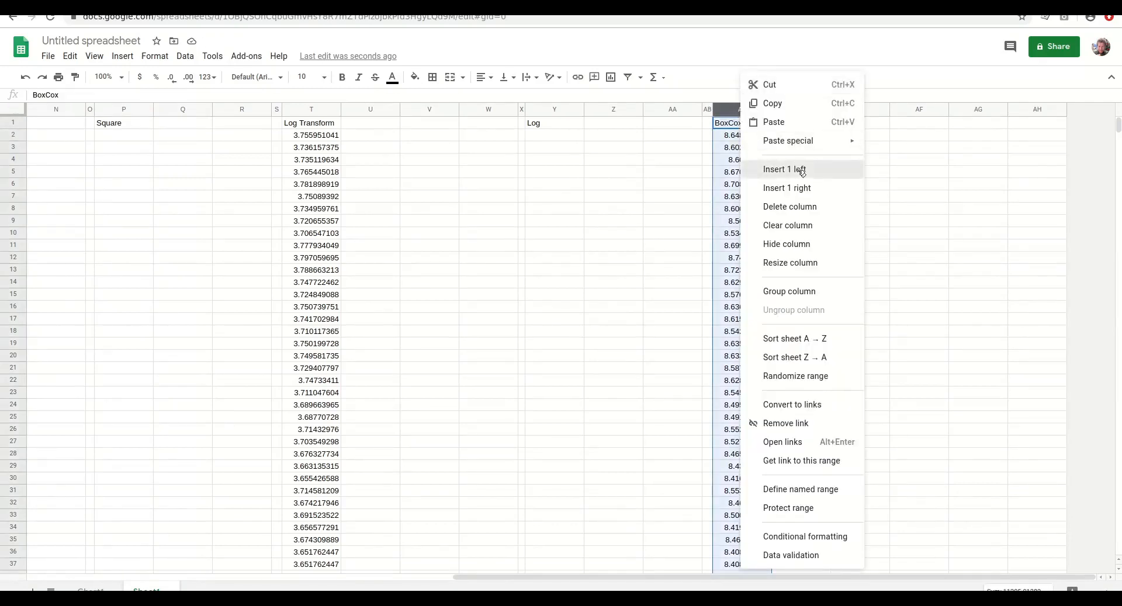
{"action": "left_click", "coordinate": [785, 169]}
{"action": "left_click", "coordinate": [725, 122]}
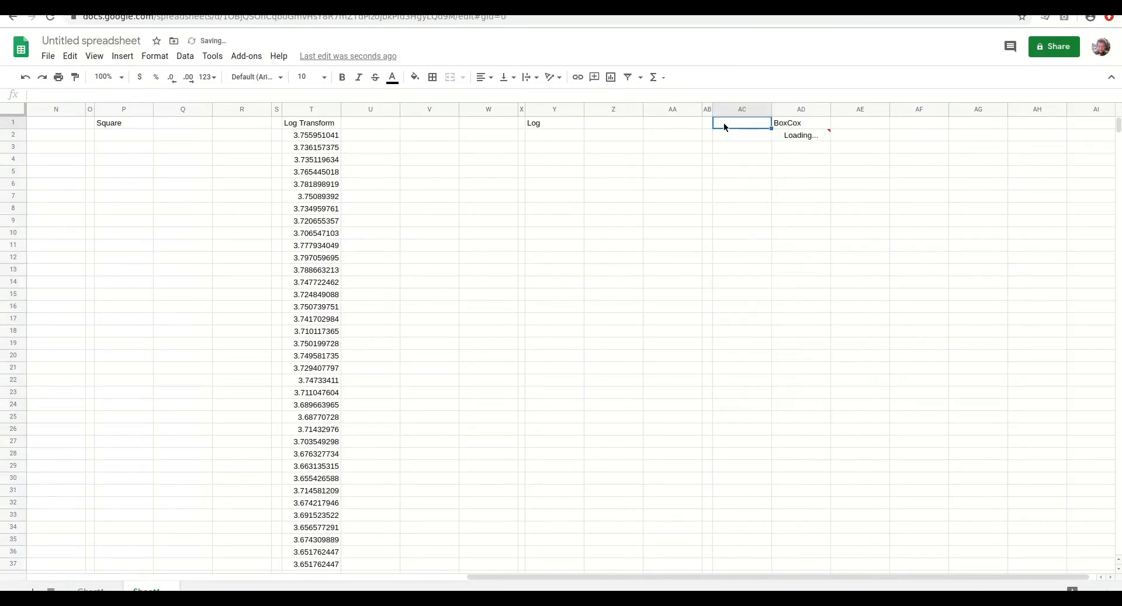
{"action": "type", "text": "Lambda"}
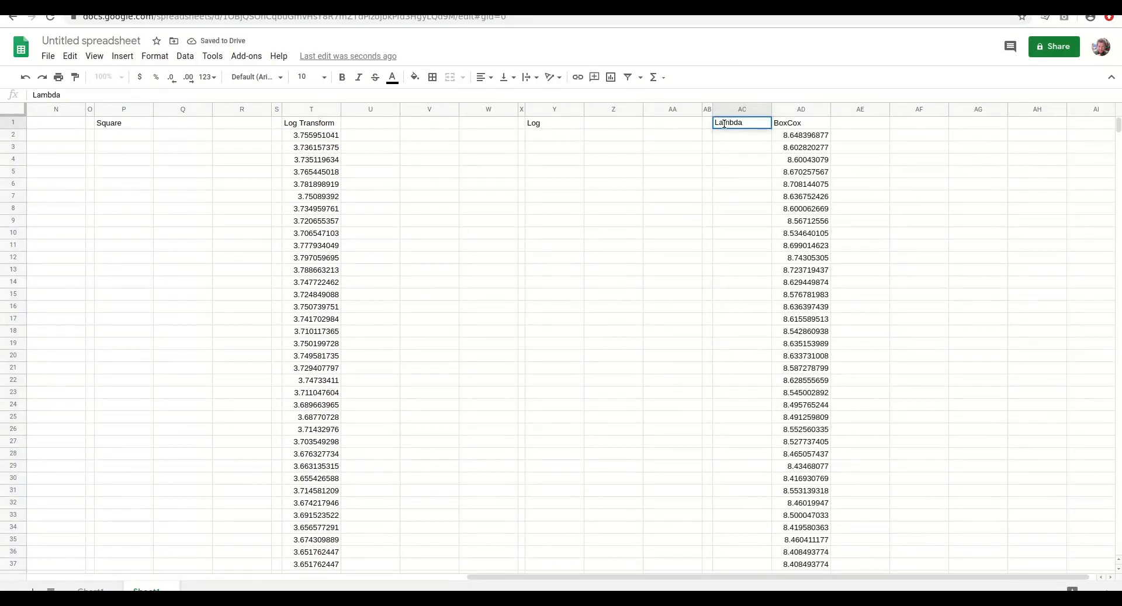
{"action": "key", "text": "Return"}
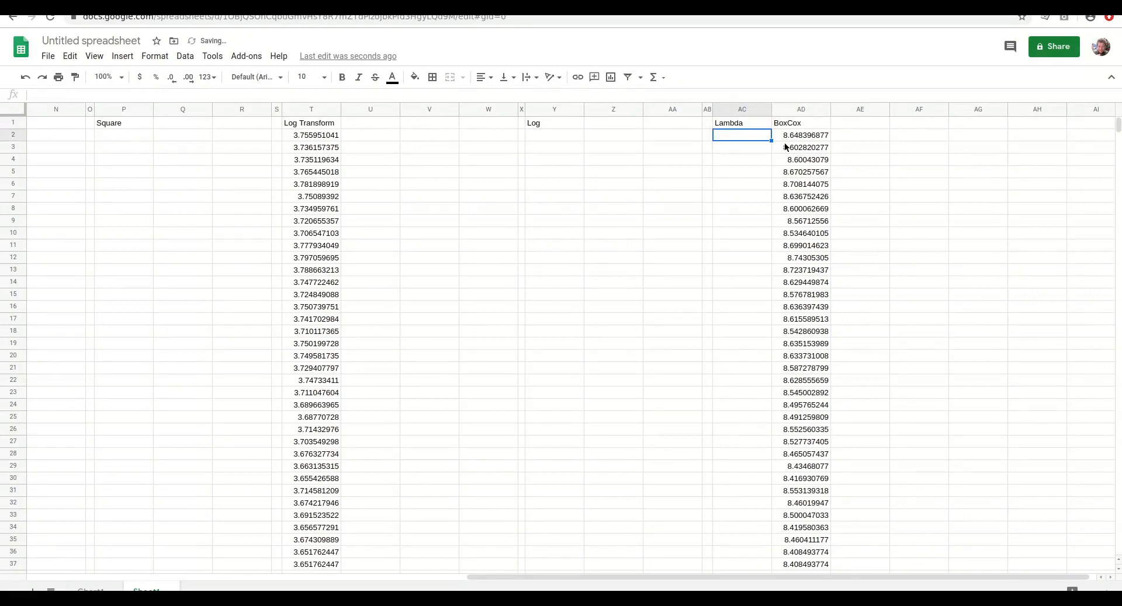
{"action": "type", "text": "0"}
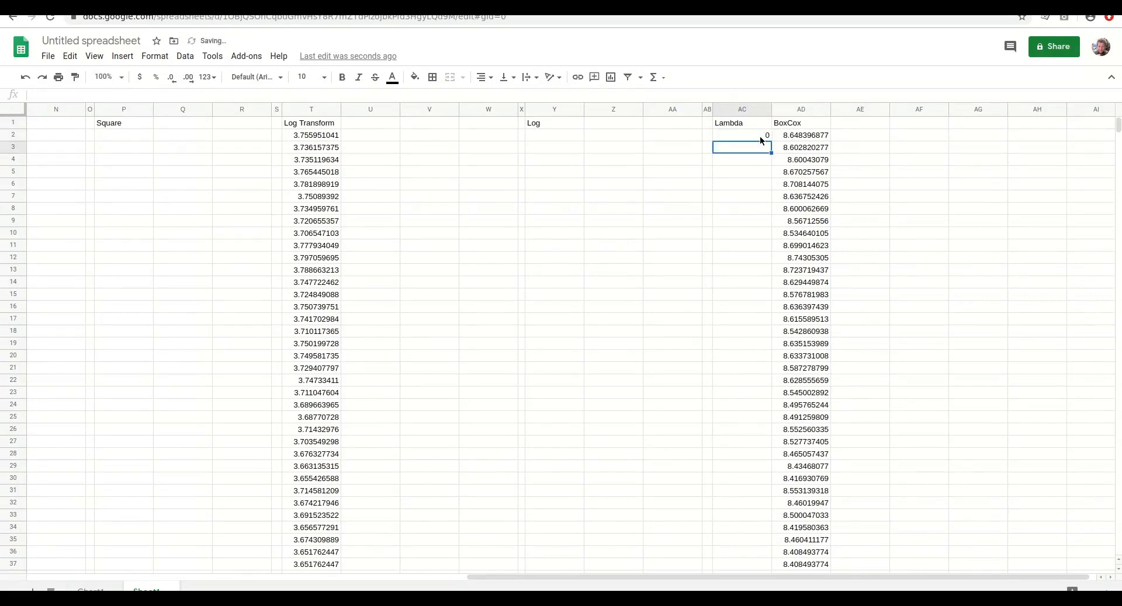
- Change the formula in AD2 to =FORGE_BOXCOX(B2:B1325,AC2) so that lambda is taken from the Lambda cell
{"action": "key", "text": "Tab"}
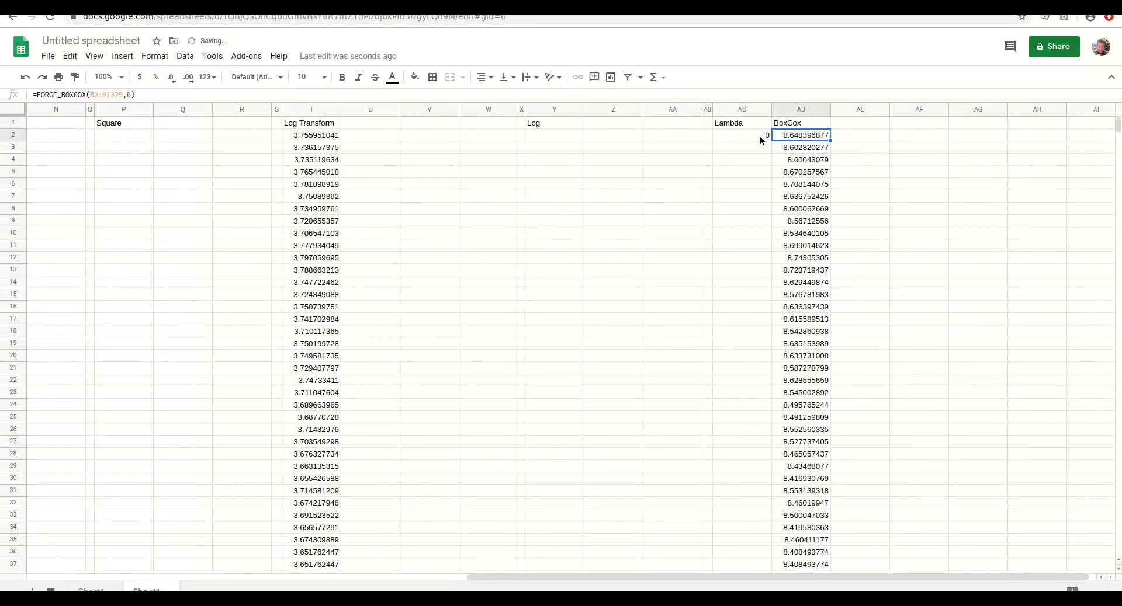
{"action": "left_click", "coordinate": [133, 95]}
{"action": "key", "text": "BackSpace"}
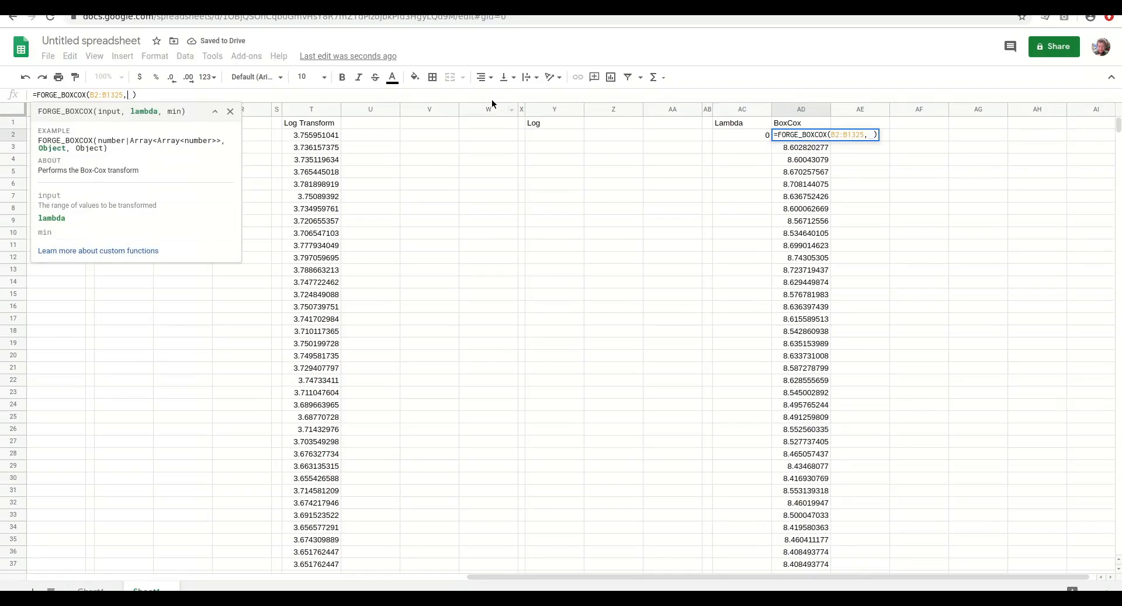
{"action": "left_click", "coordinate": [729, 132]}
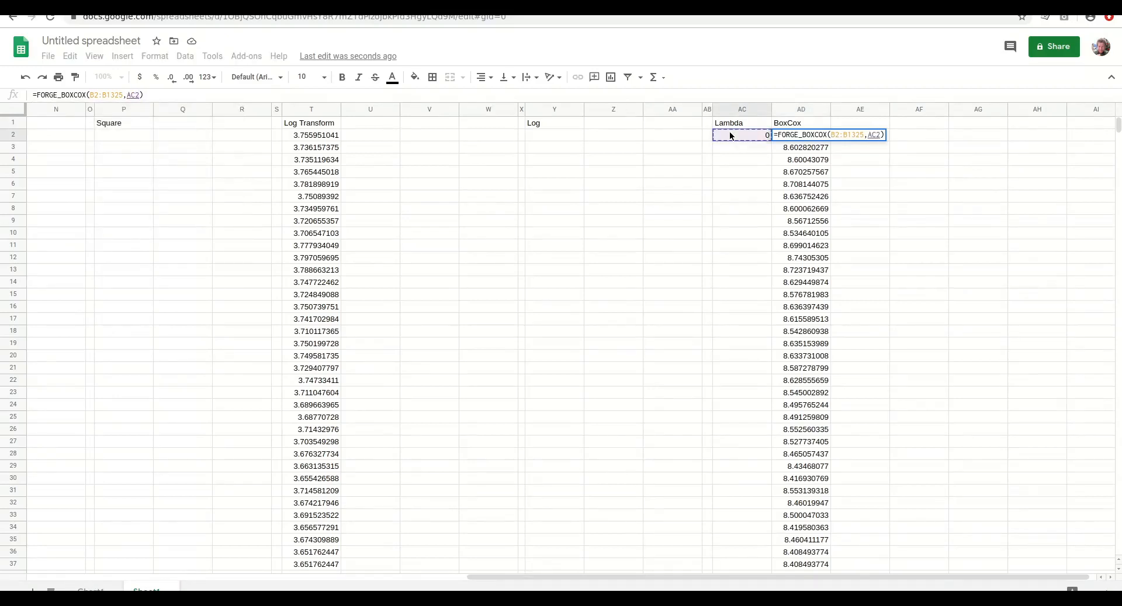
{"action": "key", "text": "Return"}
{"action": "key", "text": "Up"}
{"action": "key", "text": "Down"}
{"action": "key", "text": "Down"}
{"action": "key", "text": "Down"}
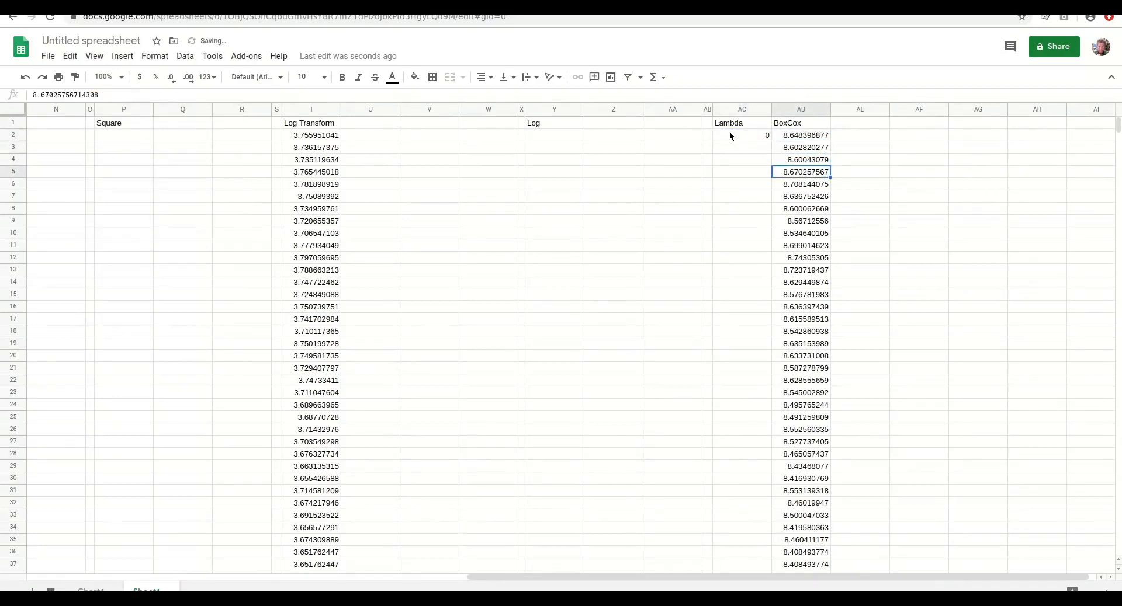
{"action": "key", "text": "Up"}
{"action": "key", "text": "Up"}
{"action": "key", "text": "Up"}
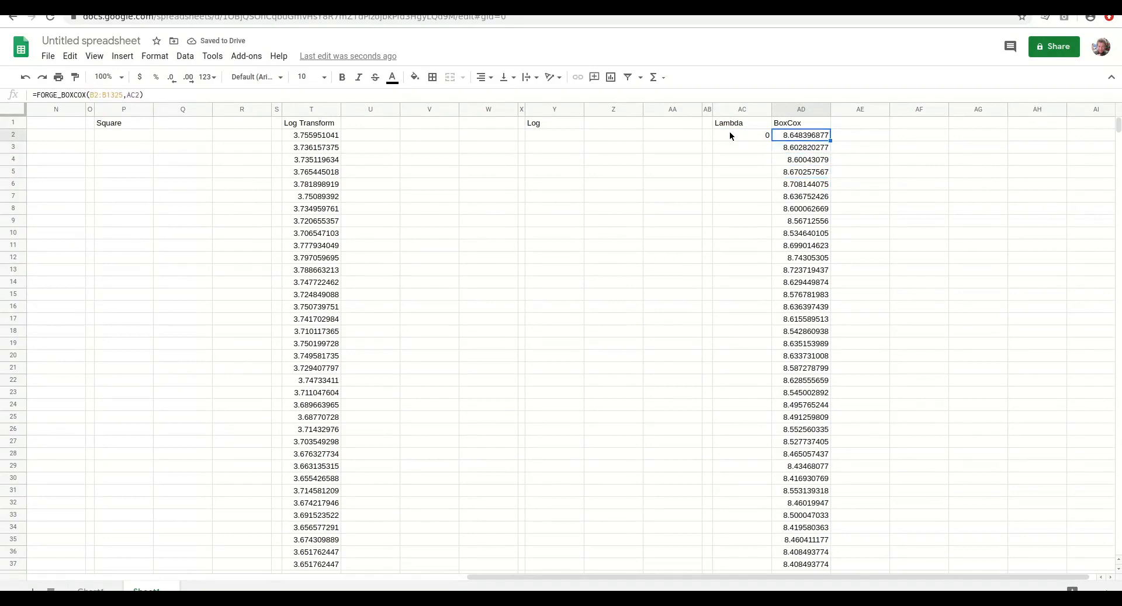
- Insert a chart of the BoxCox column using the range AD1:AD1325
{"action": "key", "text": "Up"}
{"action": "key", "text": "ctrl+shift+Down"}
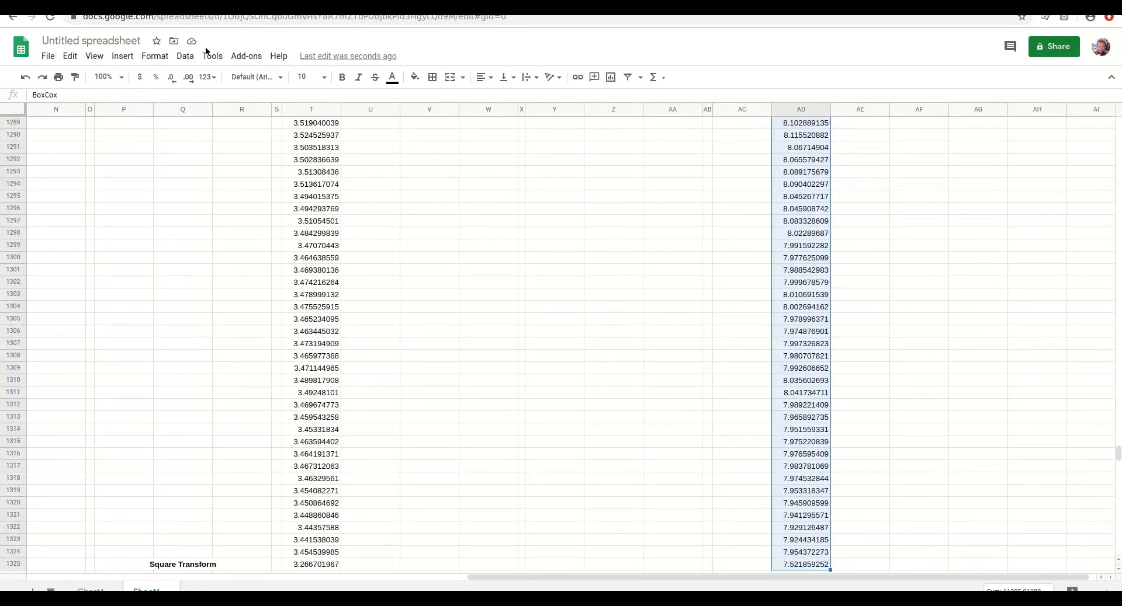
{"action": "left_click", "coordinate": [123, 56]}
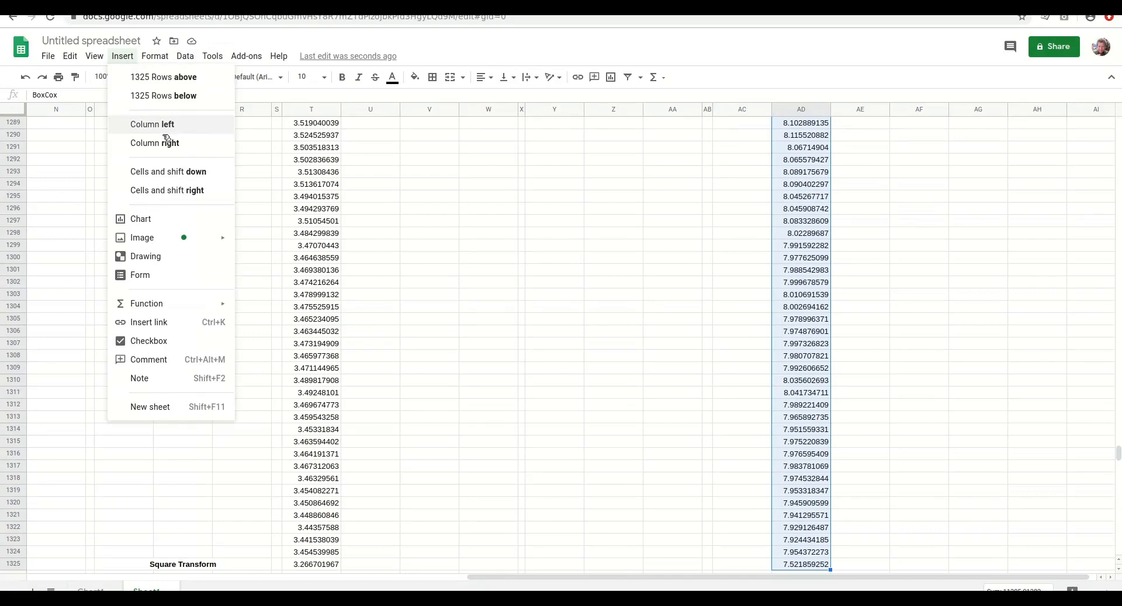
{"action": "left_click", "coordinate": [156, 219]}
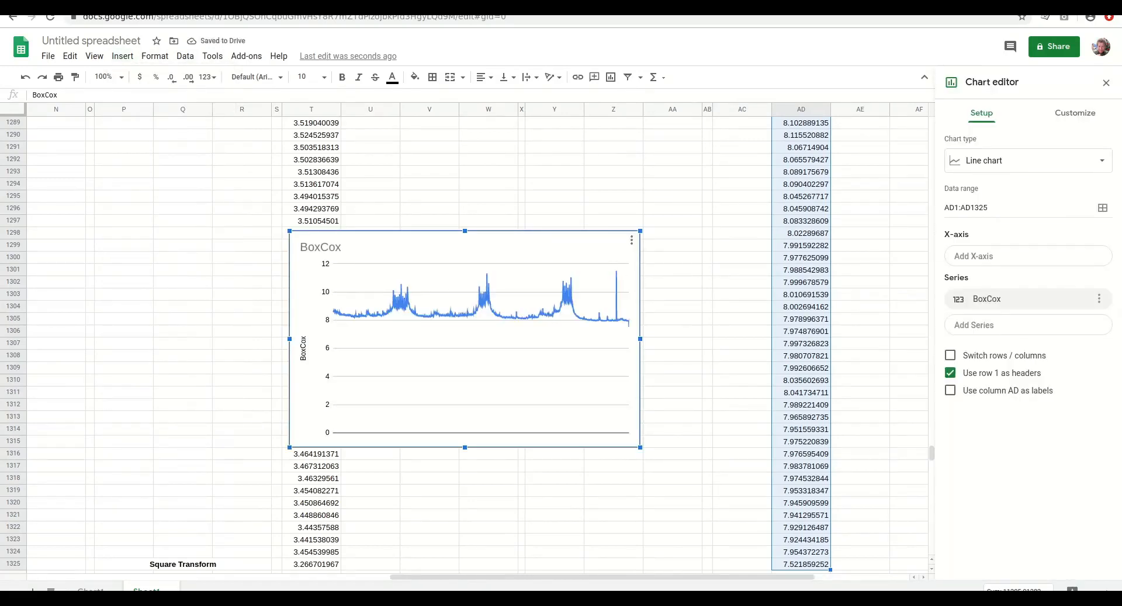
- Change the BoxCox chart's type to a histogram chart
{"action": "left_click", "coordinate": [1089, 164]}
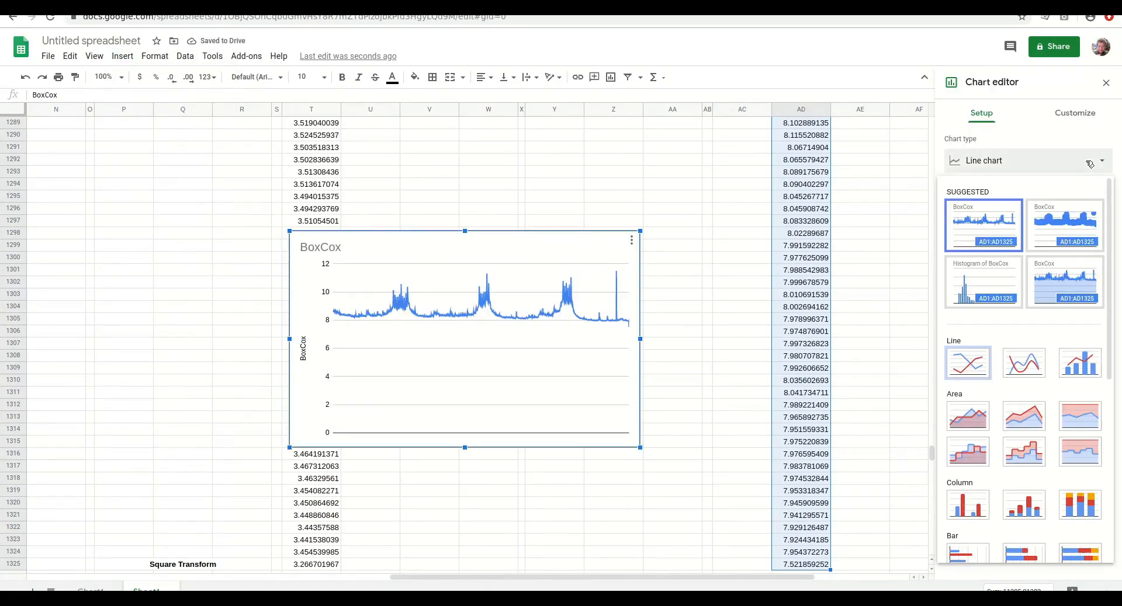
{"action": "left_click", "coordinate": [994, 279]}
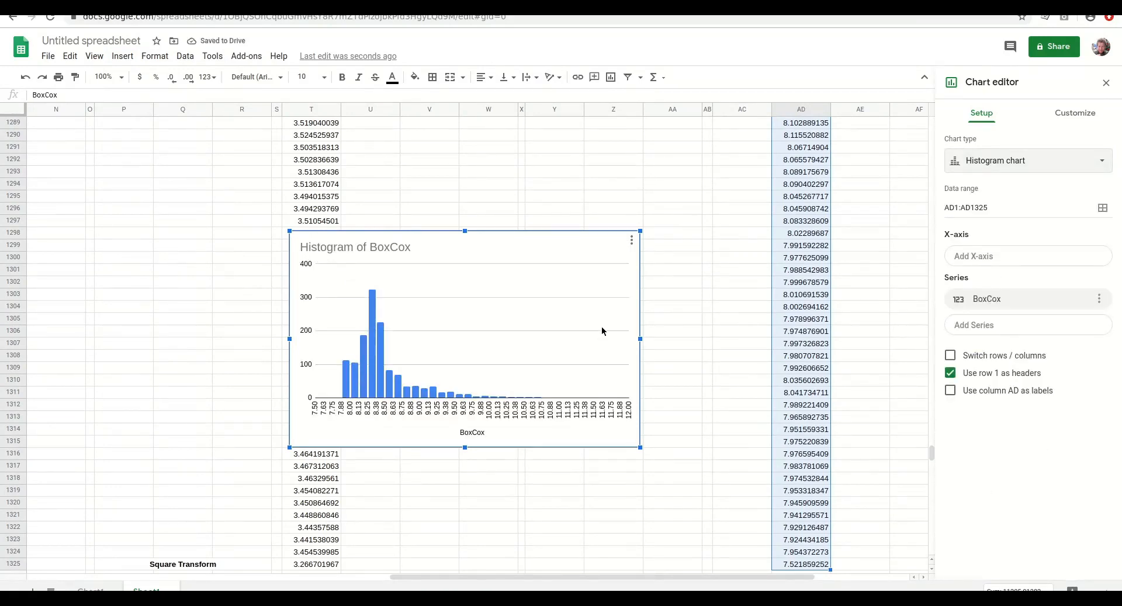
{"action": "left_click_drag", "start_coordinate": [602, 329], "coordinate": [687, 246]}
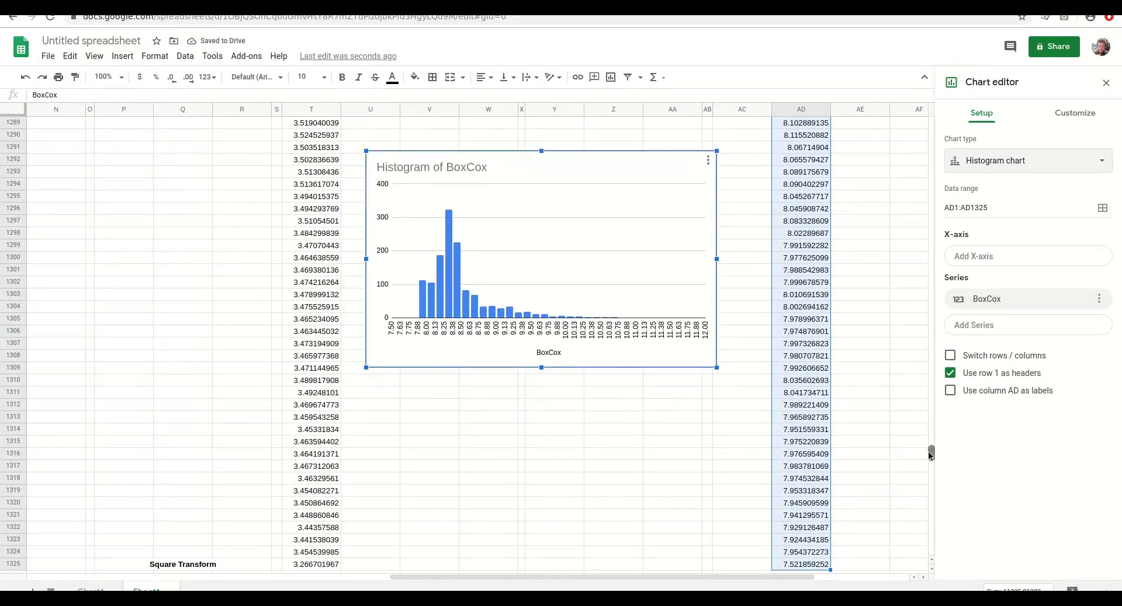
{"action": "left_click_drag", "start_coordinate": [930, 452], "coordinate": [931, 450]}
{"action": "left_click_drag", "start_coordinate": [659, 211], "coordinate": [684, 221]}
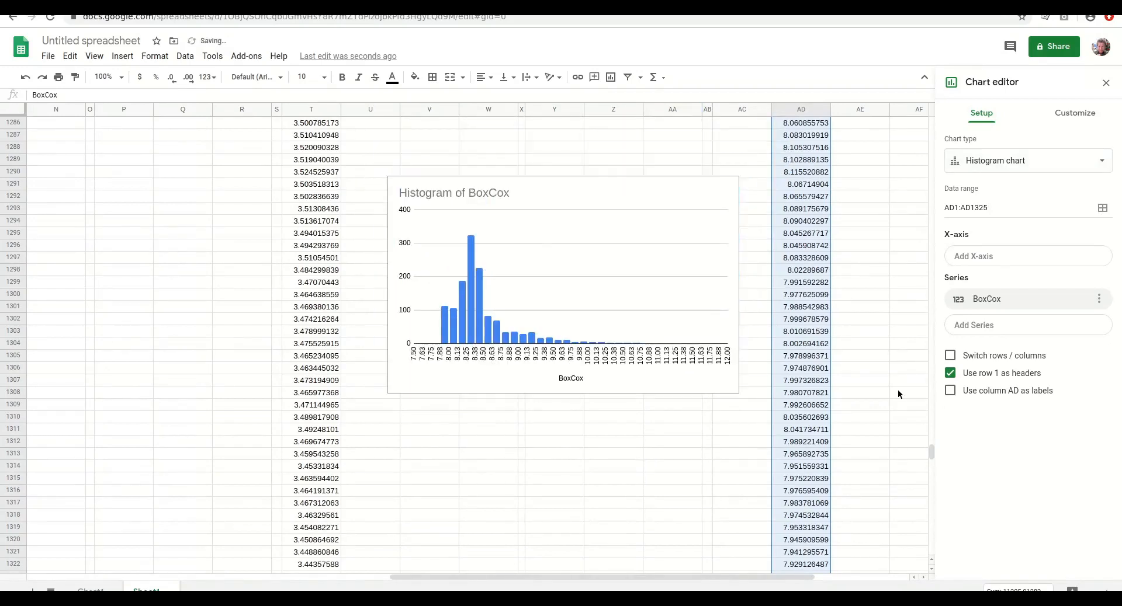
- Copy the BoxCox histogram, delete the original, and paste it at the sheet's beginning, positioned just before the Lambda column
{"action": "left_click", "coordinate": [571, 187]}
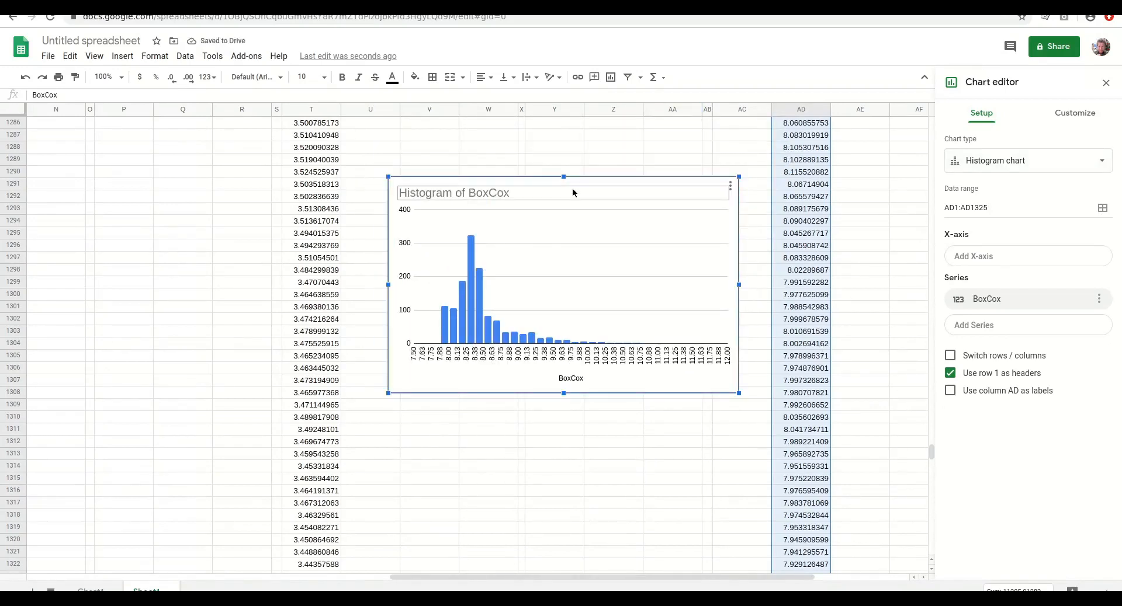
{"action": "left_click", "coordinate": [731, 186]}
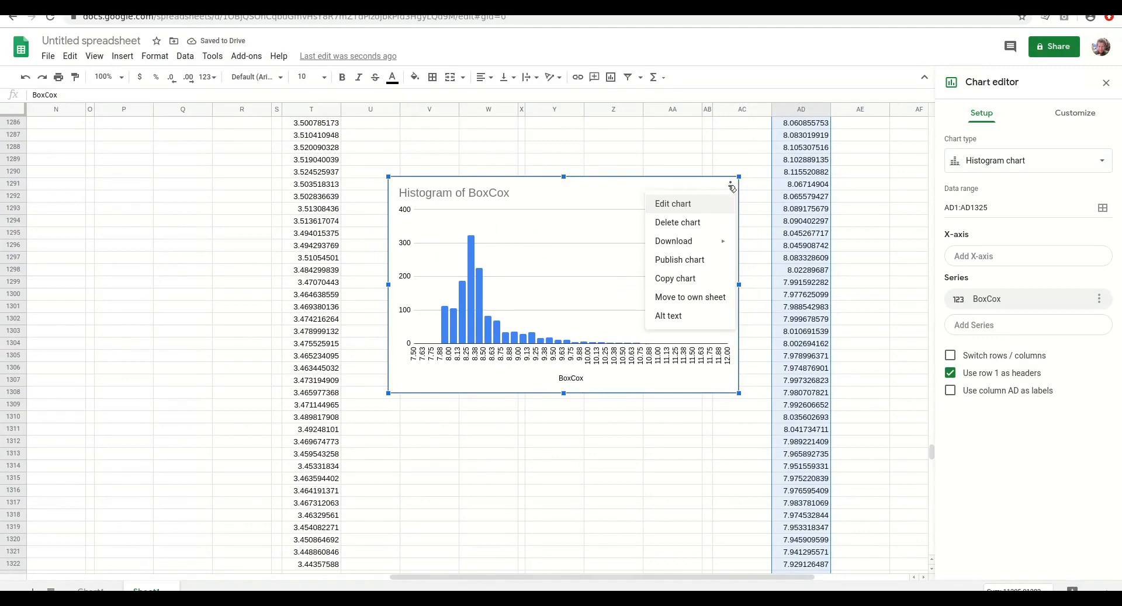
{"action": "left_click", "coordinate": [675, 279]}
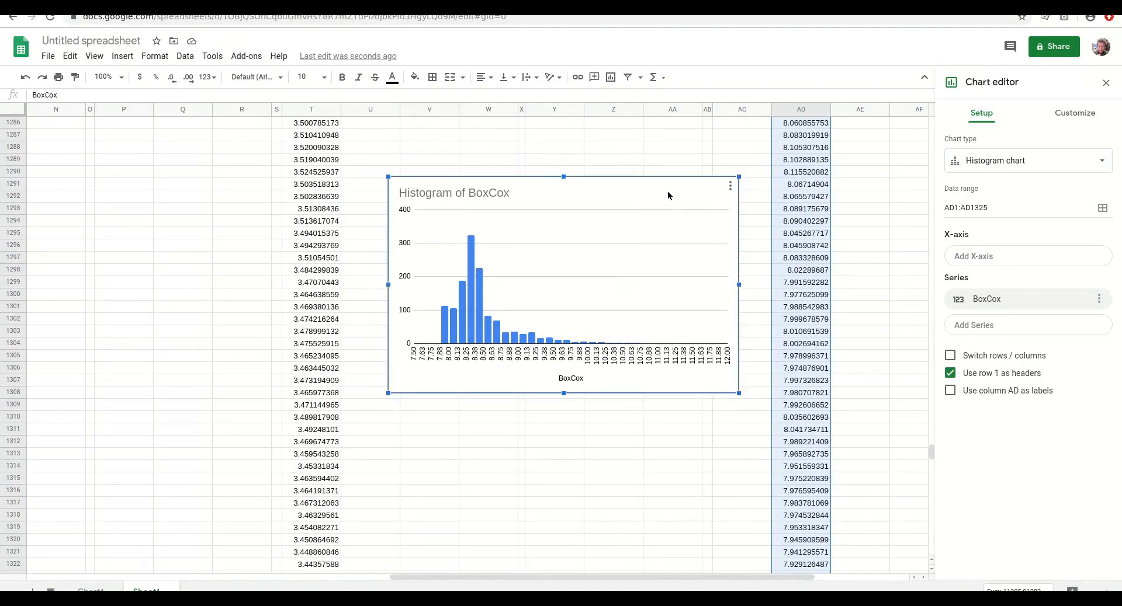
{"action": "key", "text": "Delete"}
{"action": "scroll", "coordinate": [1117, 450], "scroll_direction": "up", "scroll_amount": 1}
{"action": "left_click_drag", "start_coordinate": [1117, 450], "coordinate": [1117, 124]}
{"action": "left_click", "coordinate": [852, 131]}
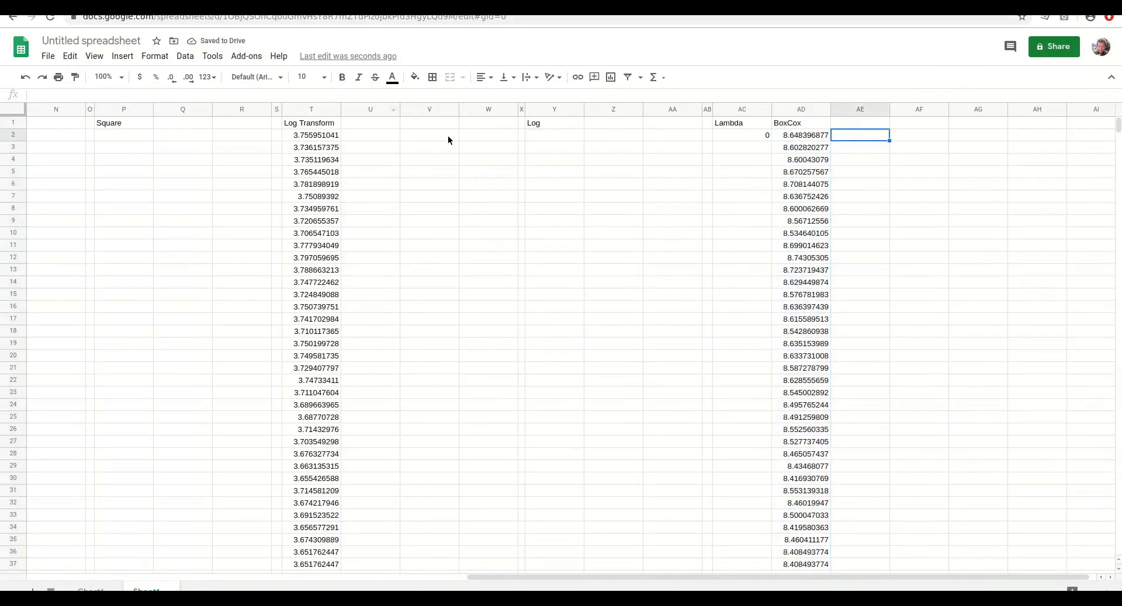
{"action": "key", "text": "ctrl+v"}
{"action": "left_click_drag", "start_coordinate": [949, 165], "coordinate": [503, 188]}
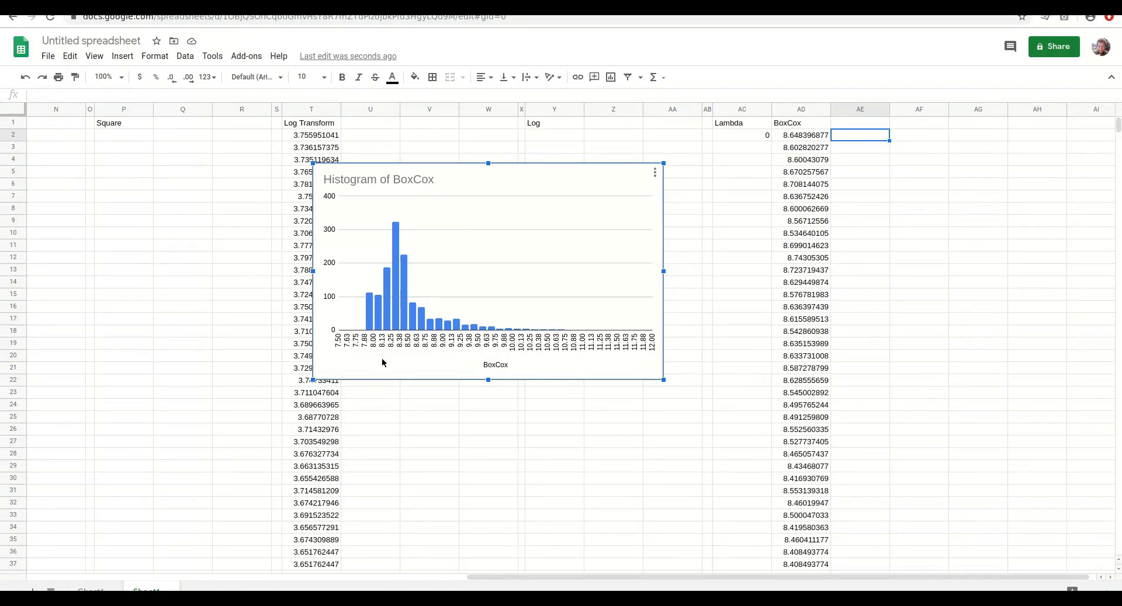
- Set the lambda value in AC2 to -0.5
{"action": "left_click", "coordinate": [751, 136]}
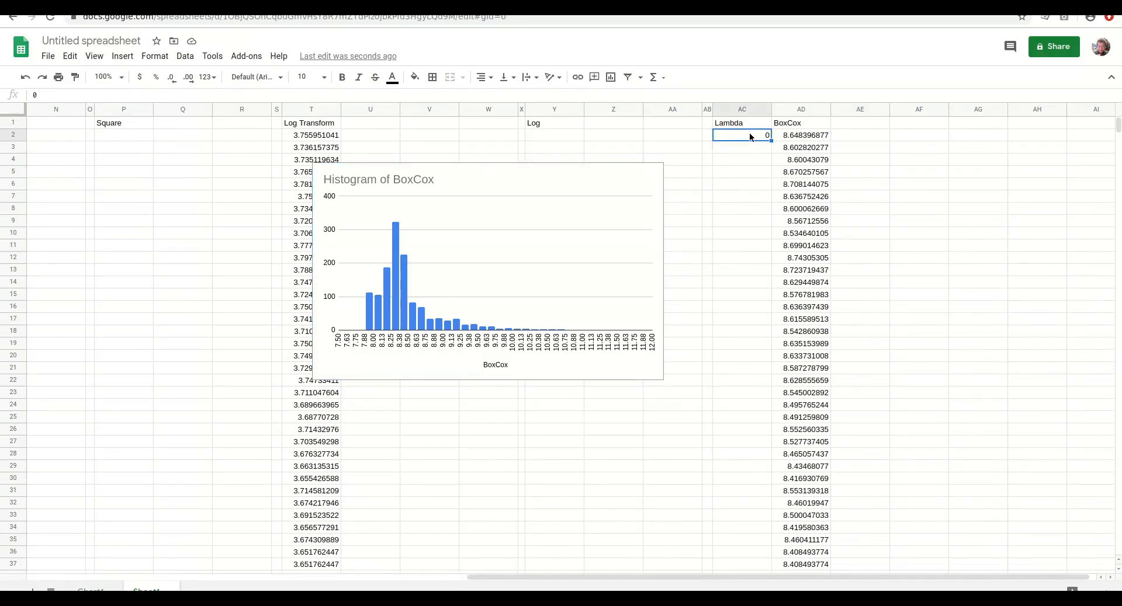
{"action": "type", "text": "-09"}
{"action": "key", "text": "BackSpace"}
{"action": "type", "text": ".5"}
{"action": "key", "text": "Return"}
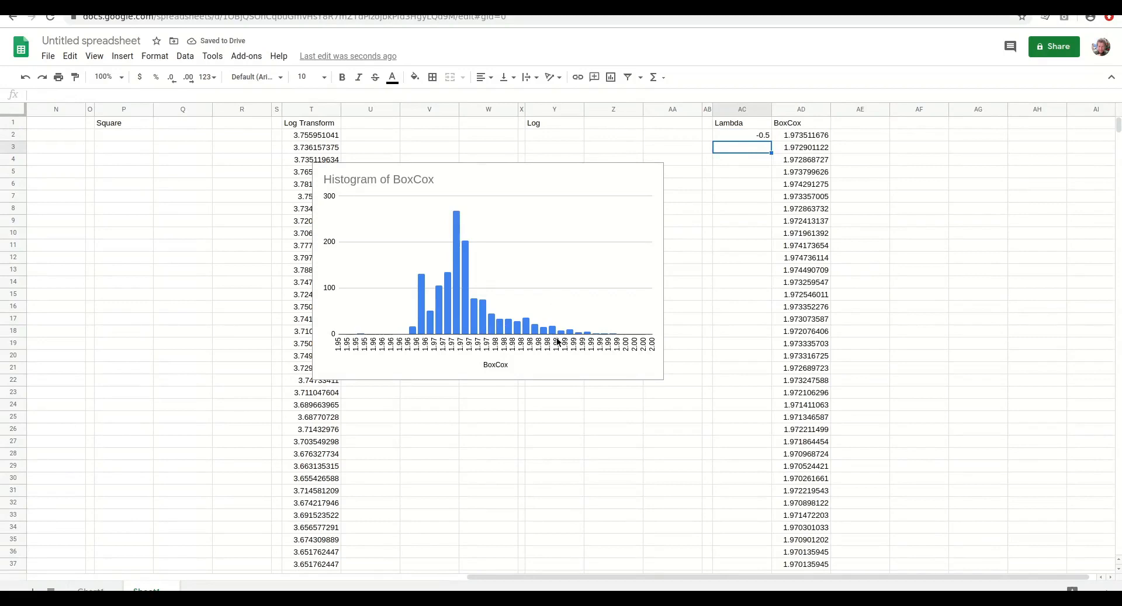
- Try a lambda value of -0.6 in AC2 to compare the histogram's shape
{"action": "left_click", "coordinate": [754, 137]}
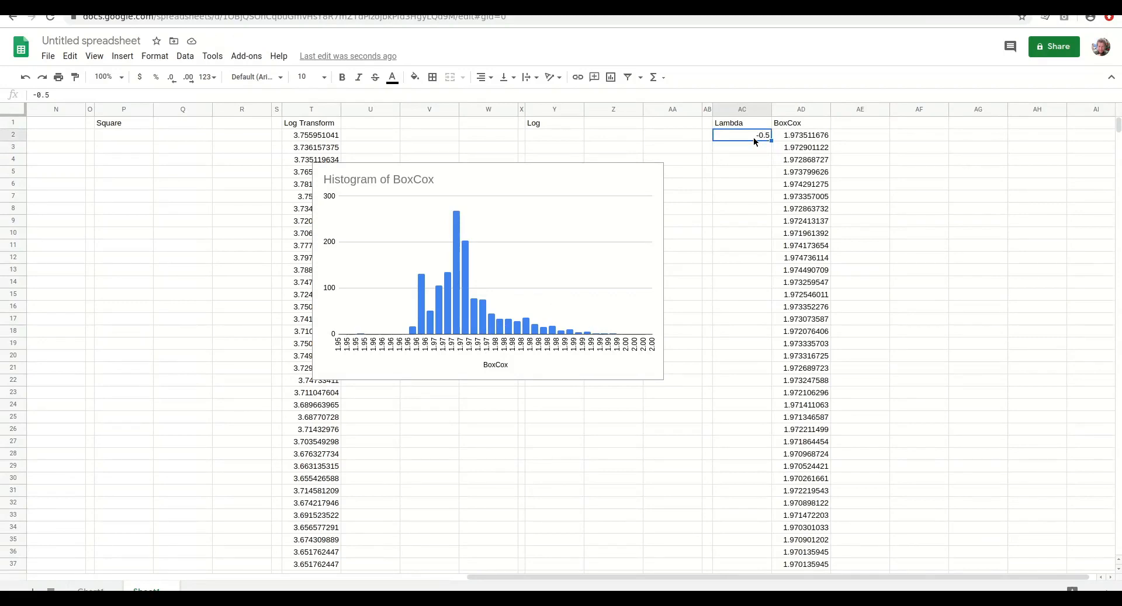
{"action": "double_click", "coordinate": [754, 137]}
{"action": "key", "text": "BackSpace"}
{"action": "type", "text": "6"}
{"action": "key", "text": "Return"}
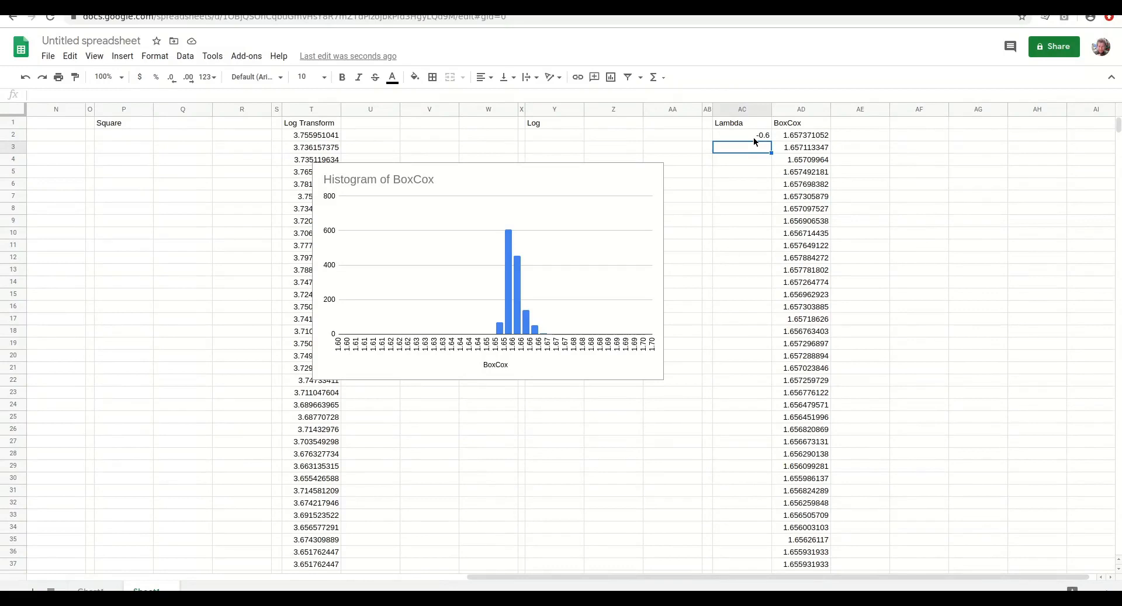
- Return the lambda value in AC2 to -0.5, correcting the mistaken entry of -5
{"action": "left_click", "coordinate": [752, 136]}
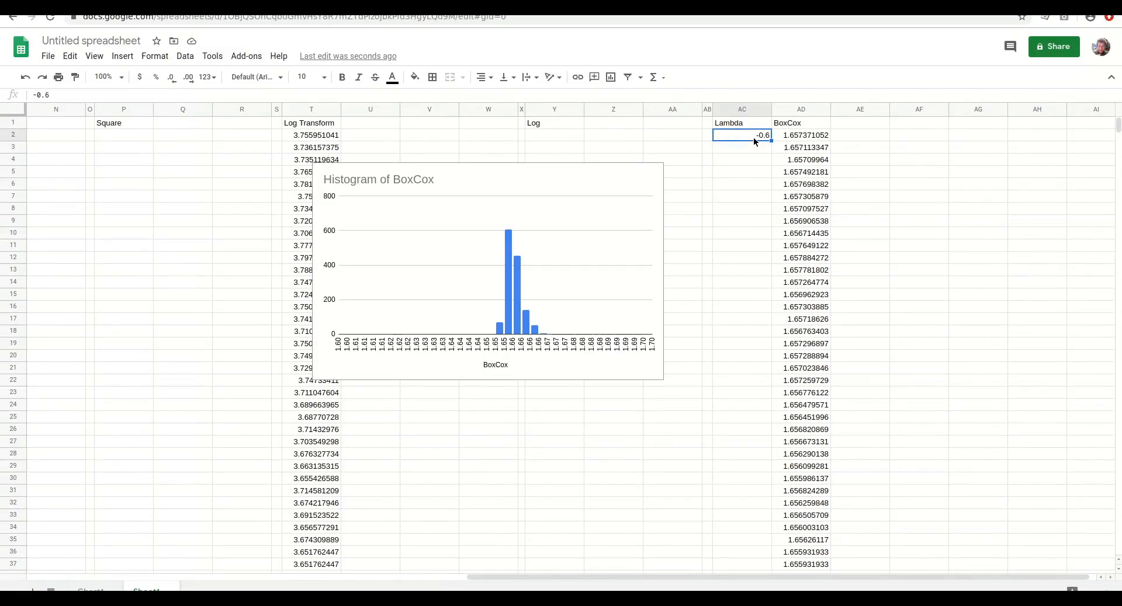
{"action": "type", "text": "-0"}
{"action": "type", "text": "5"}
{"action": "key", "text": "Tab"}
{"action": "key", "text": "Tab"}
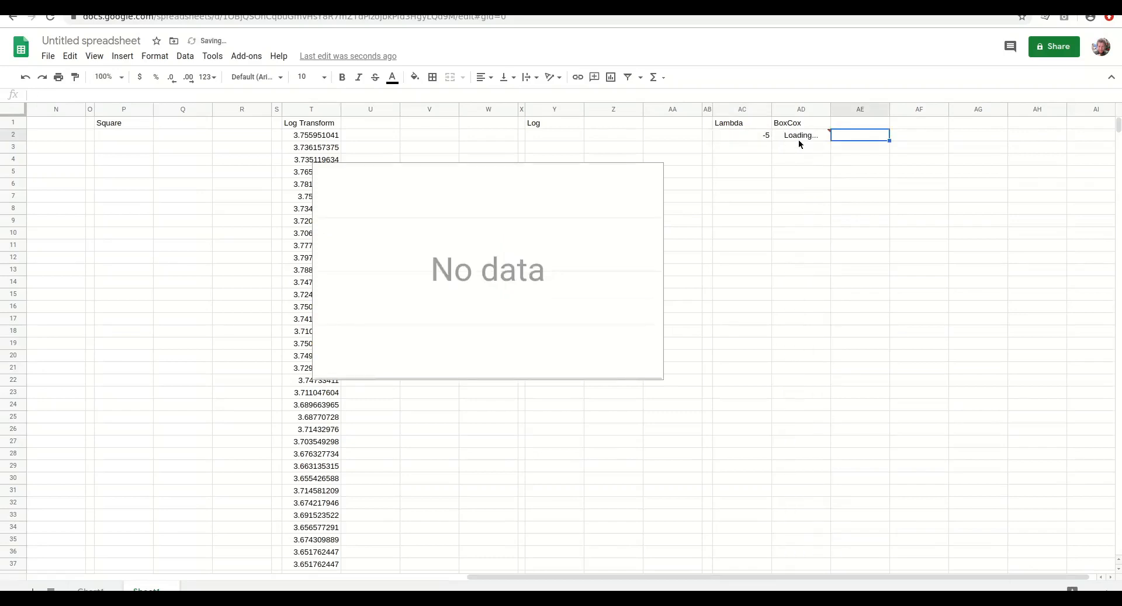
{"action": "left_click", "coordinate": [742, 134]}
{"action": "type", "text": "-"}
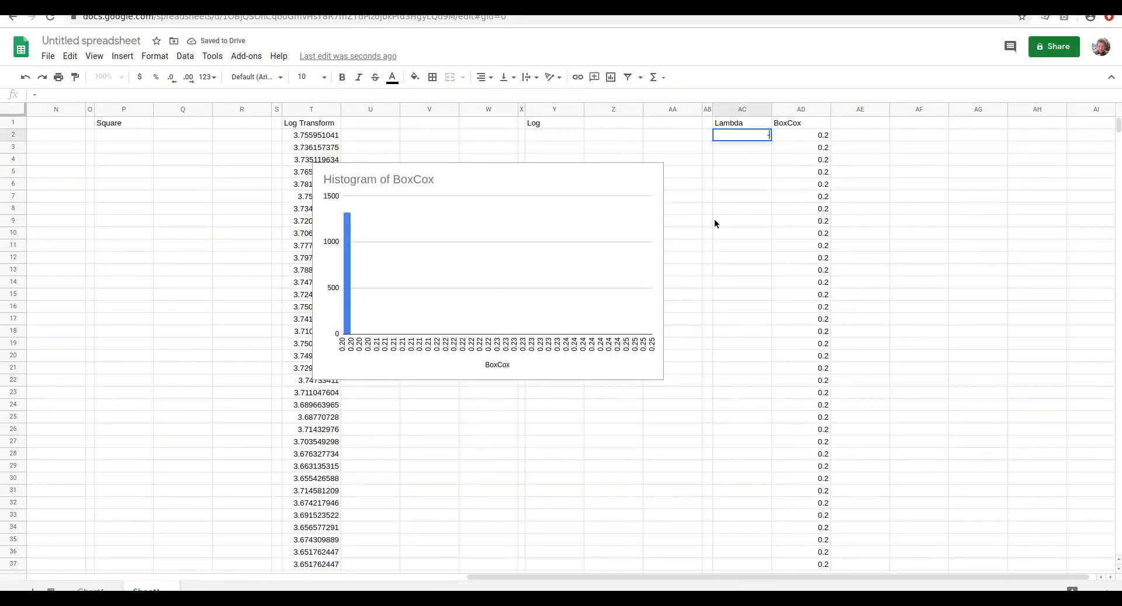
{"action": "type", "text": "0.5"}
{"action": "key", "text": "Return"}
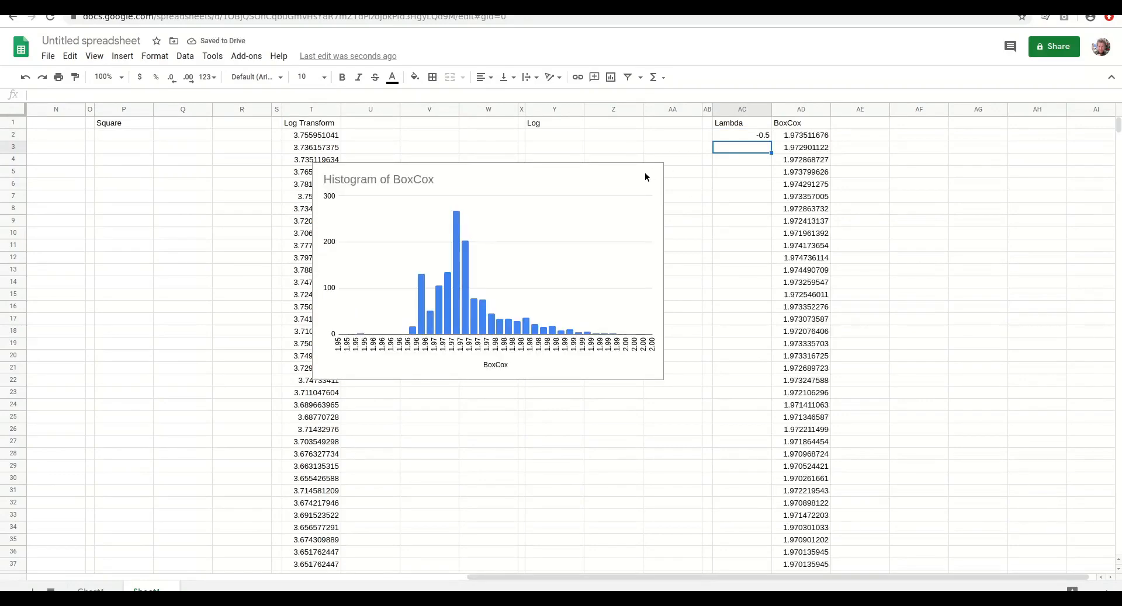
- Forecast the Box-Cox transformed data by entering =FORGE_FORECAST(A2:A1690,AD2:AD1325,,"UK") in AE1326
{"action": "left_click_drag", "start_coordinate": [1117, 125], "coordinate": [1117, 465]}
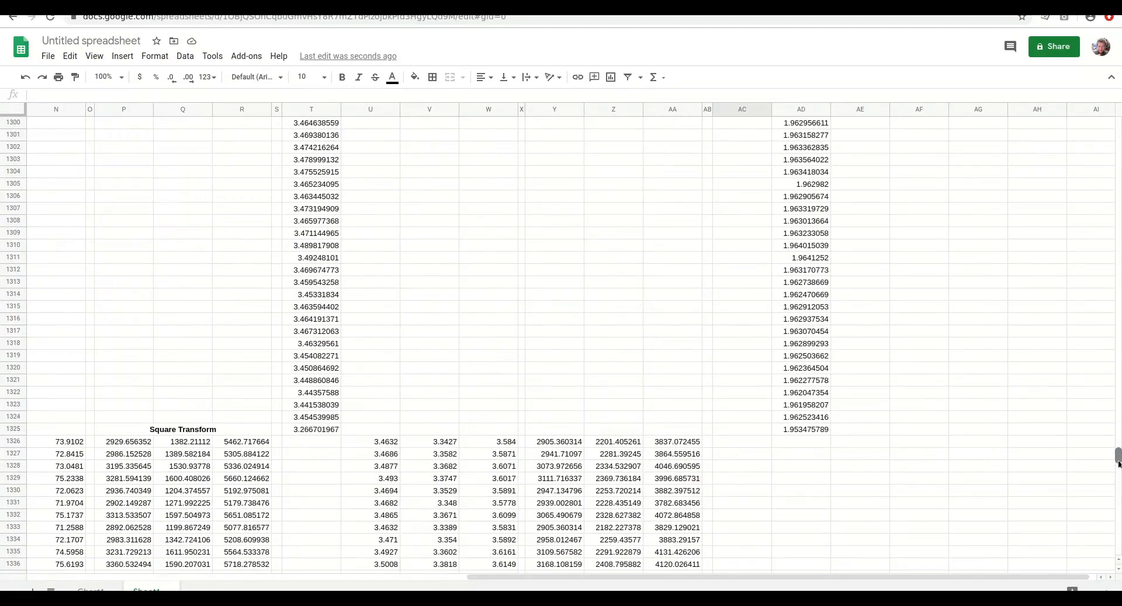
{"action": "left_click", "coordinate": [860, 442]}
{"action": "type", "text": "=FO"}
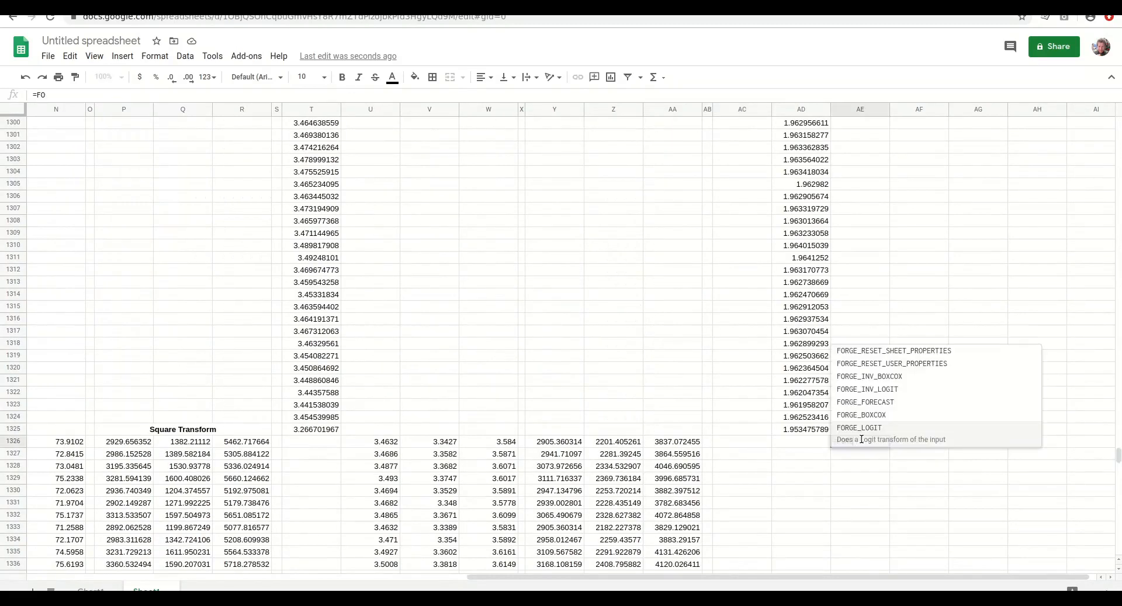
{"action": "type", "text": "RGE_FO"}
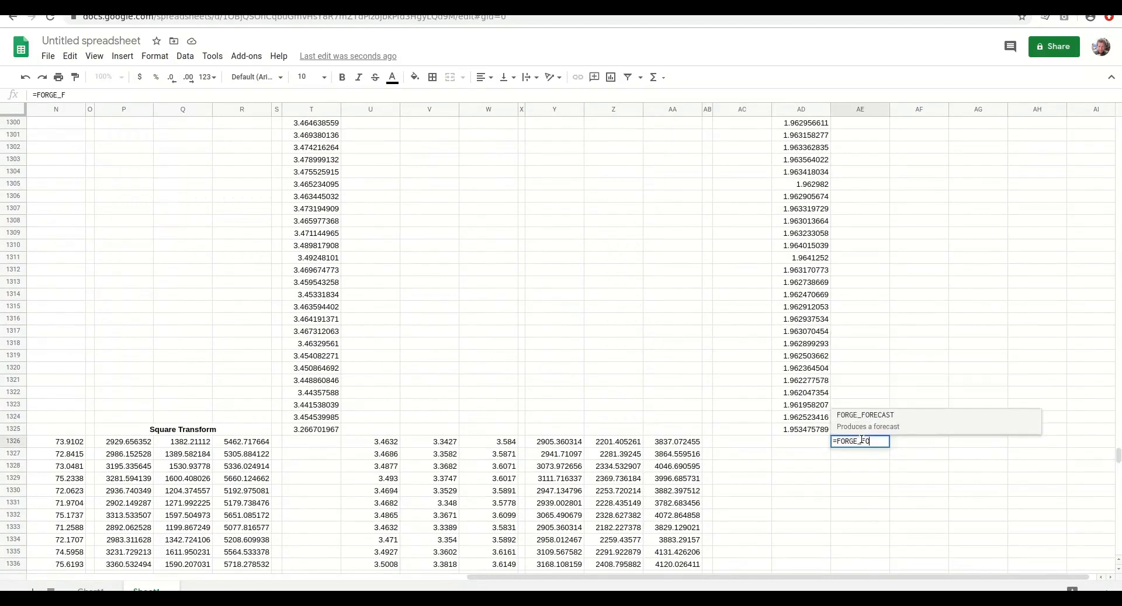
{"action": "type", "text": "RECAST("}
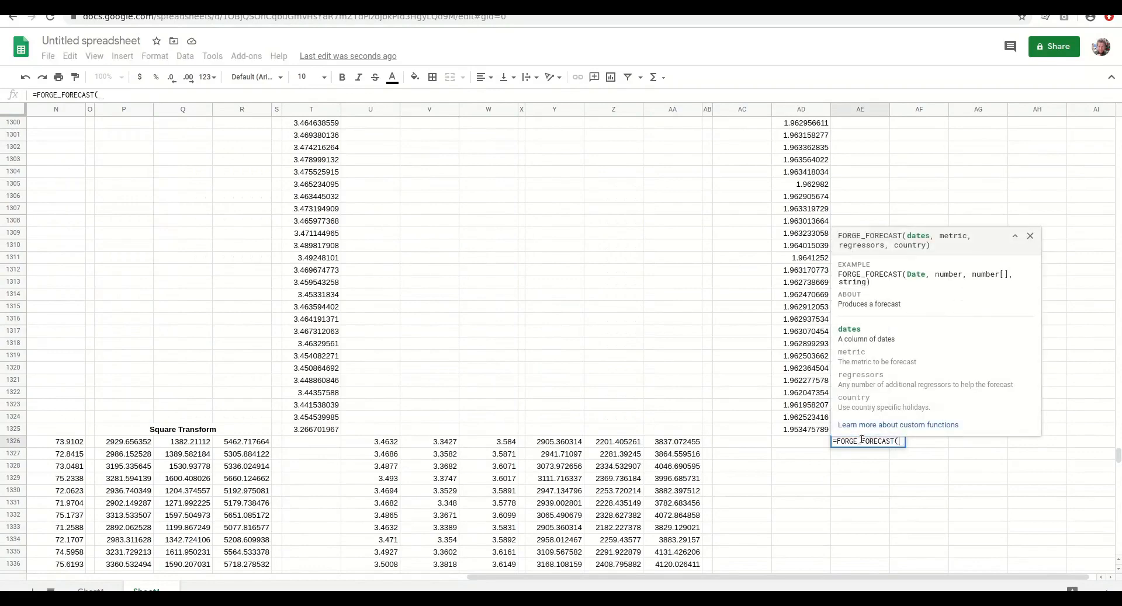
{"action": "type", "text": "A2:A1690"}
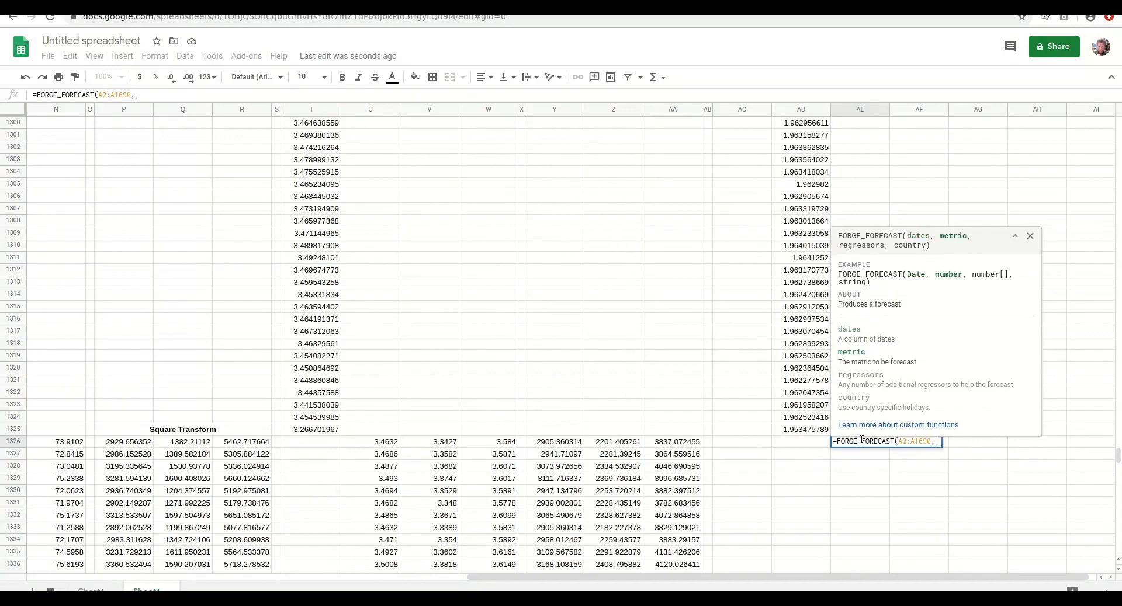
{"action": "type", "text": ",B"}
{"action": "key", "text": "BackSpace"}
{"action": "type", "text": "AD2"}
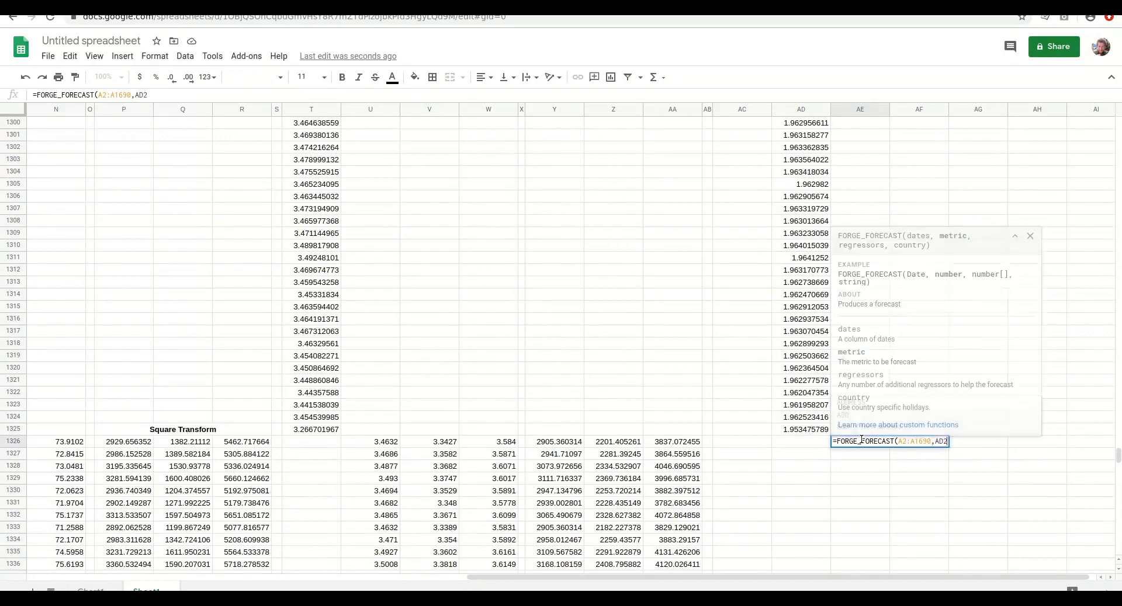
{"action": "type", "text": ":A"}
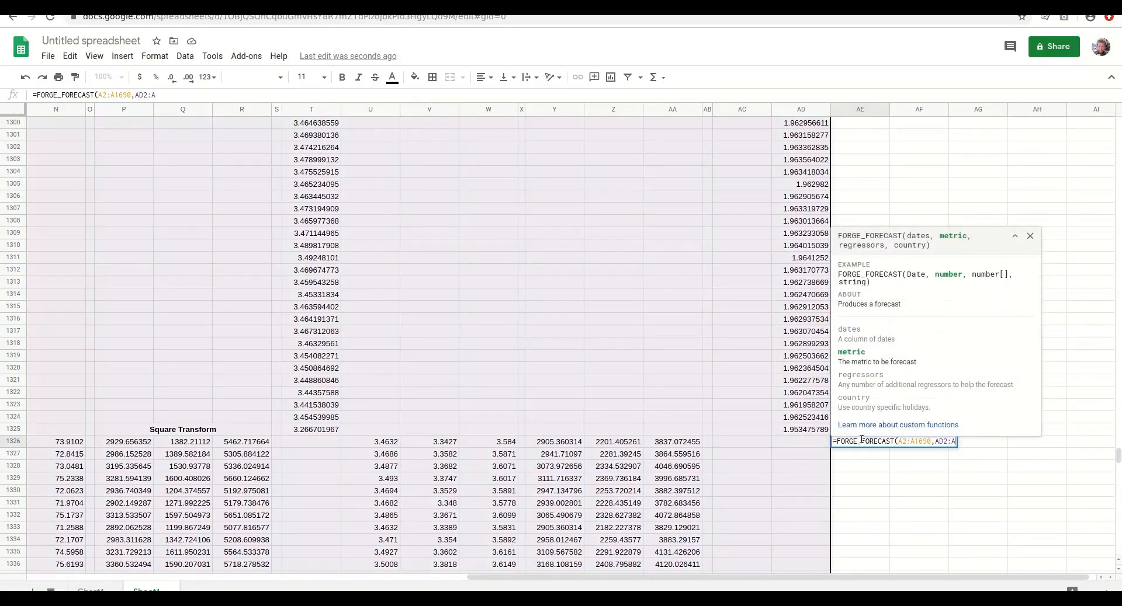
{"action": "type", "text": "D1"}
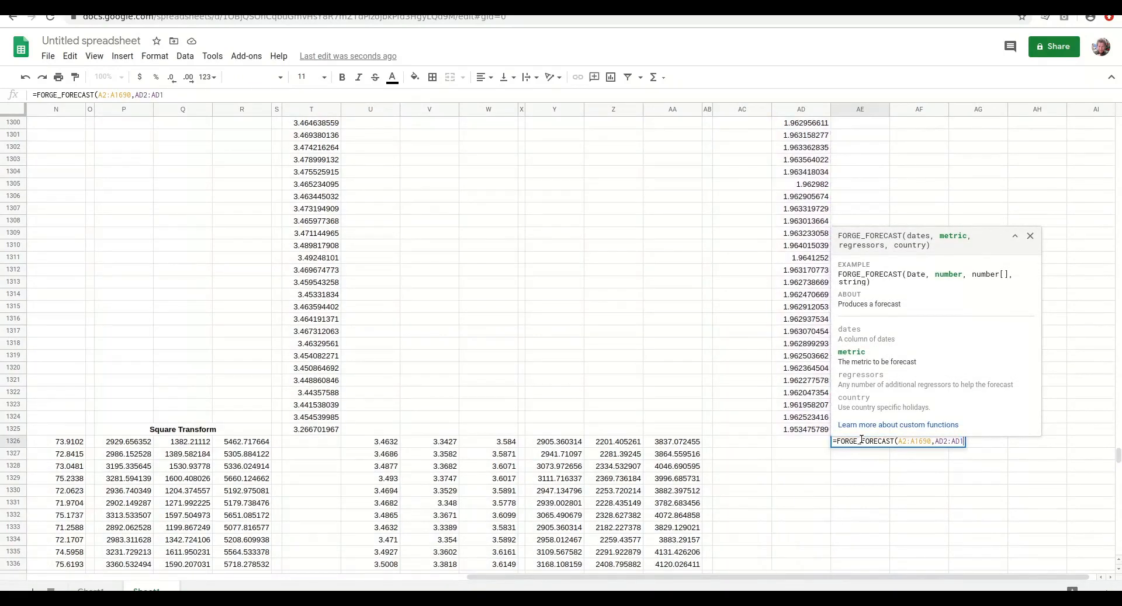
{"action": "type", "text": "325"}
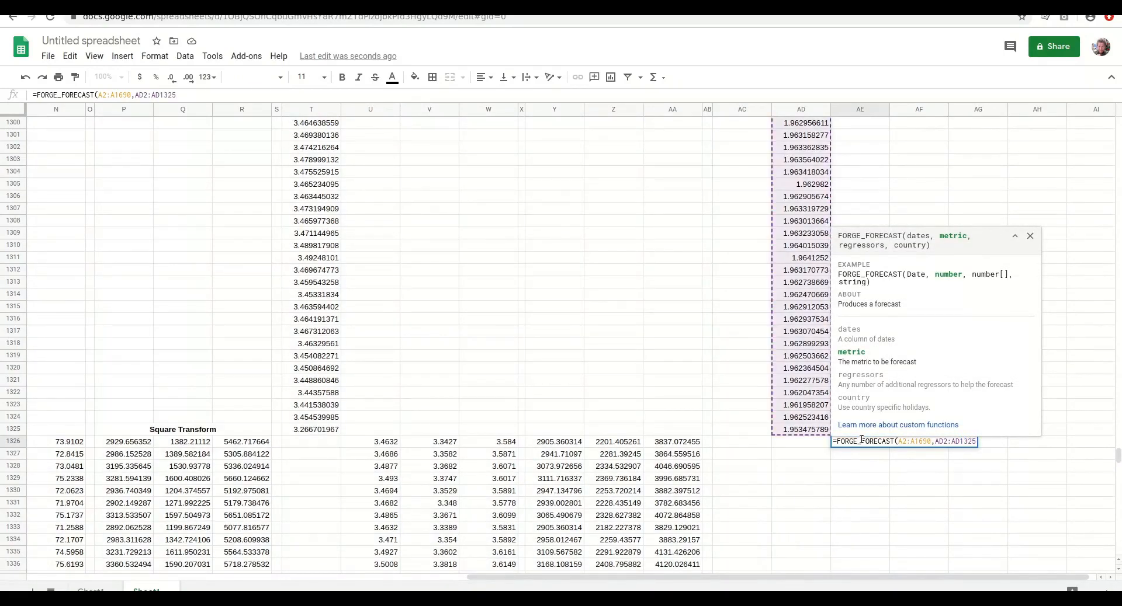
{"action": "type", "text": ",,\""}
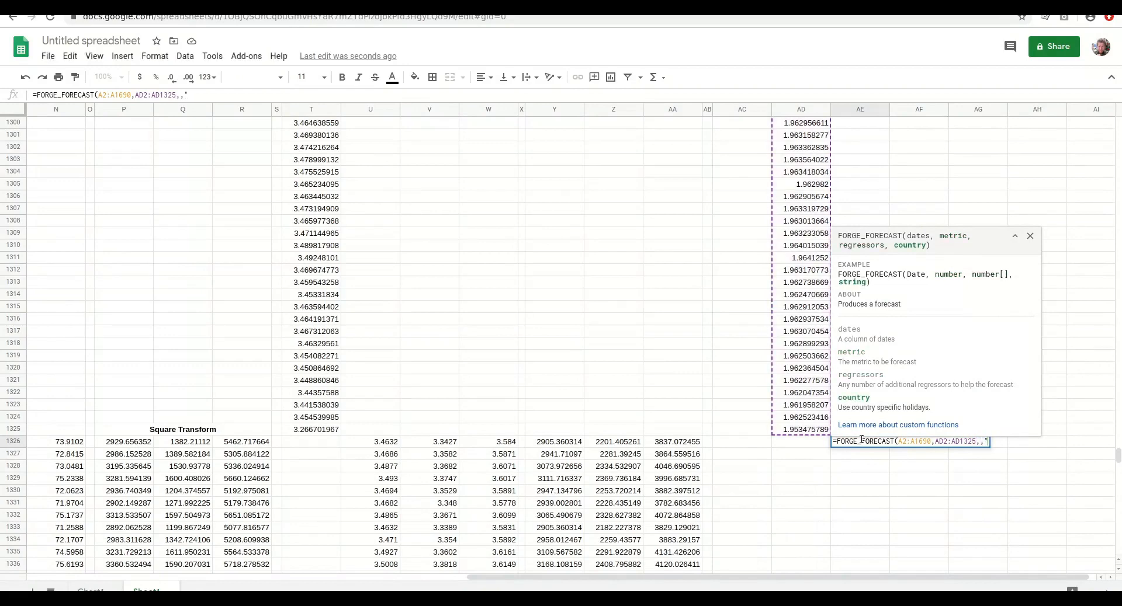
{"action": "type", "text": "UK\")"}
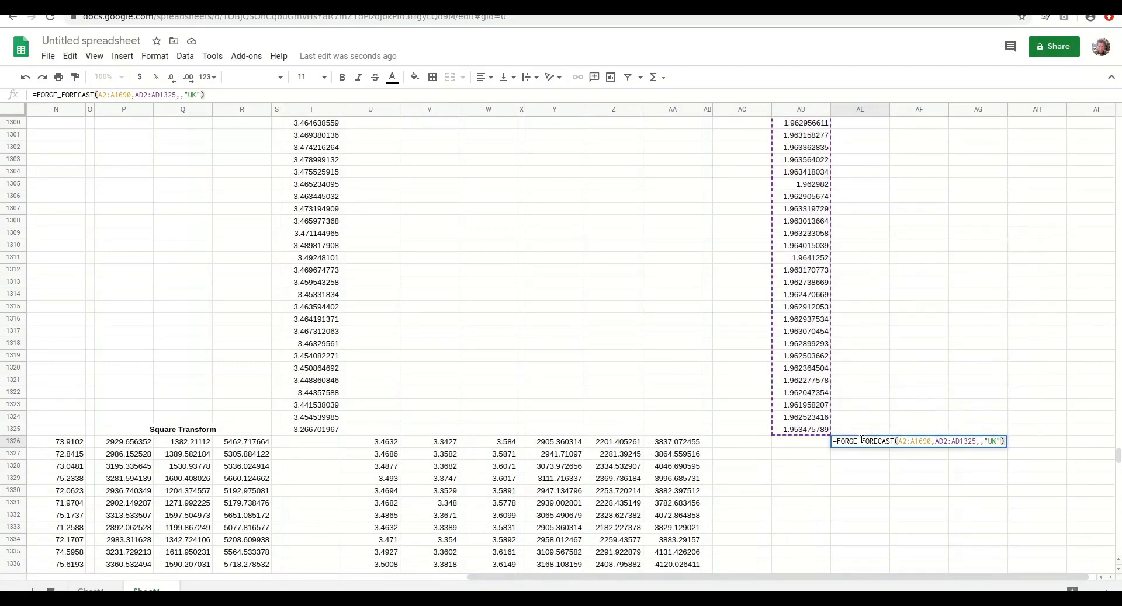
{"action": "key", "text": "Return"}
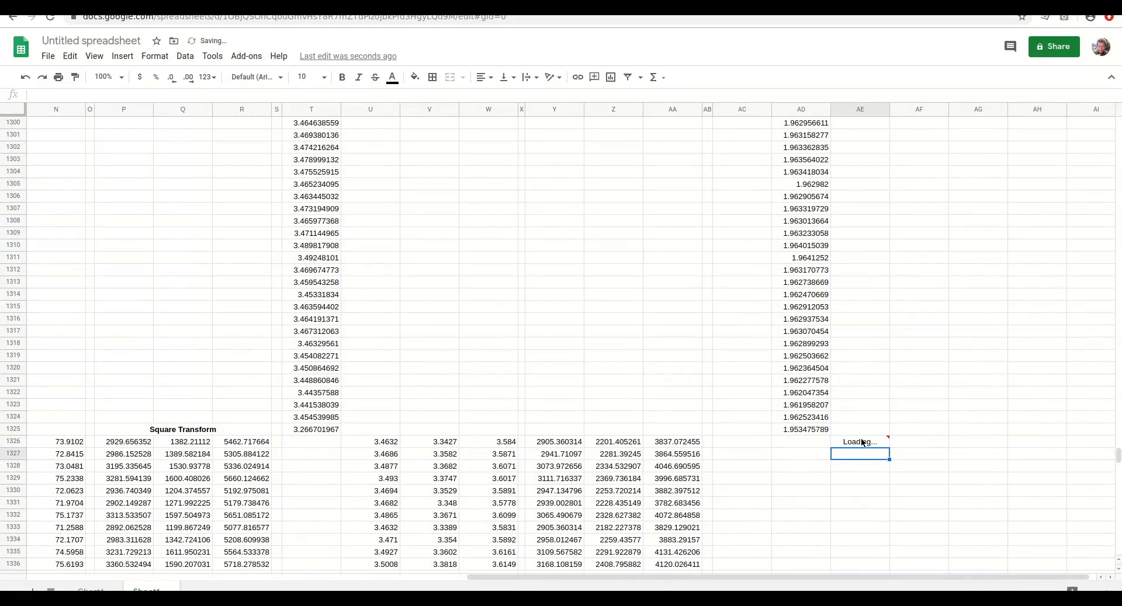
{"action": "mouse_move", "coordinate": [863, 442]}
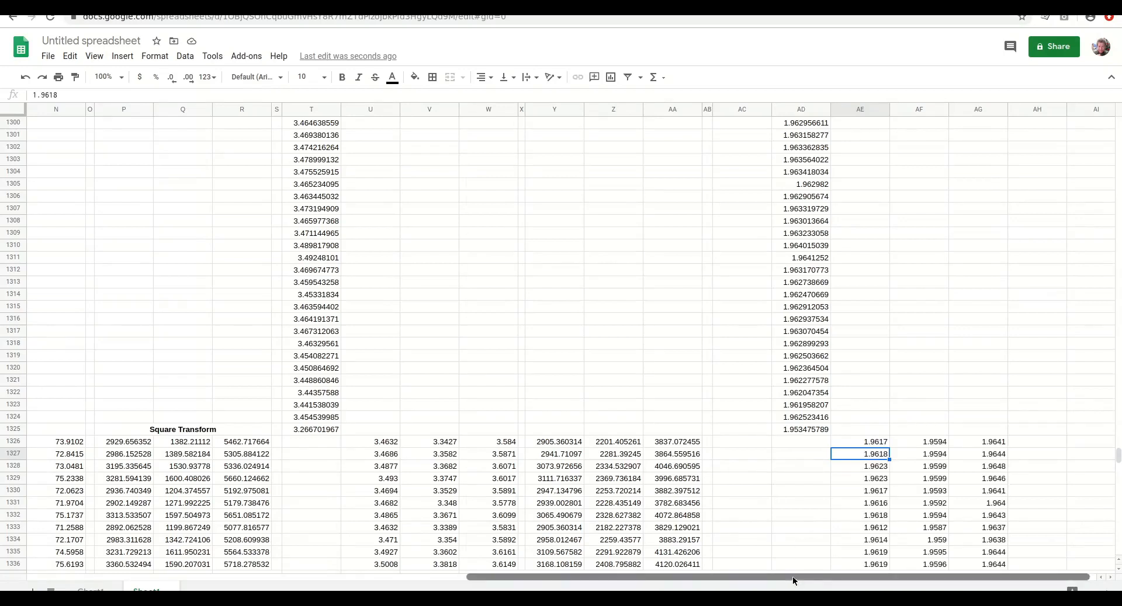
- Add empty columns after column AI so that the sheet extends to column AL
{"action": "scroll", "coordinate": [792, 576], "scroll_direction": "right", "scroll_amount": 1}
{"action": "left_click", "coordinate": [1036, 109]}
{"action": "right_click", "coordinate": [1036, 109]}
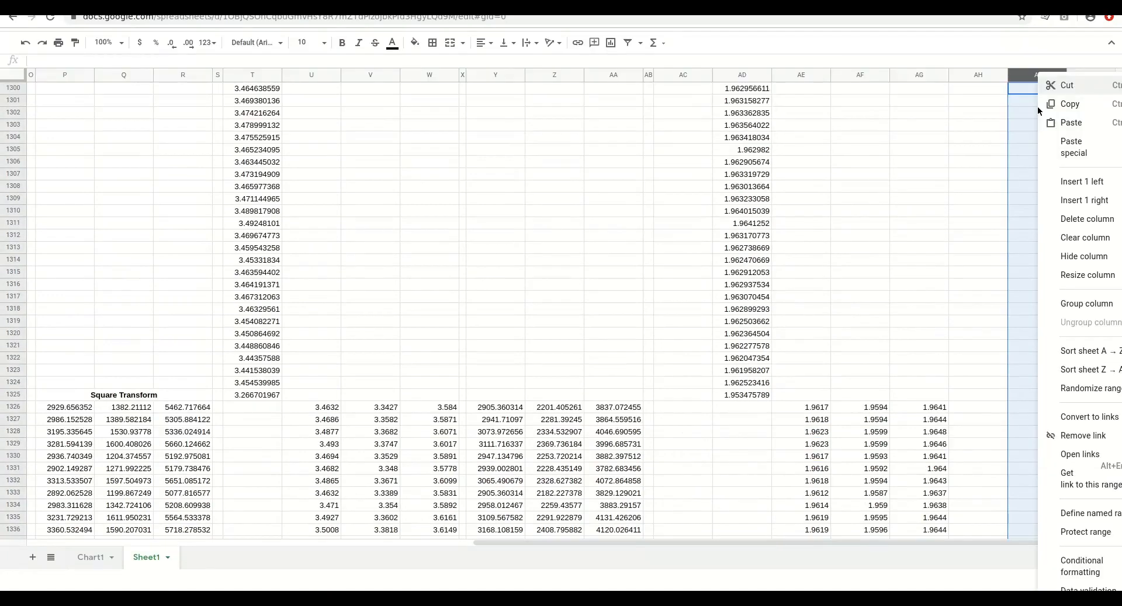
{"action": "left_click", "coordinate": [1080, 202]}
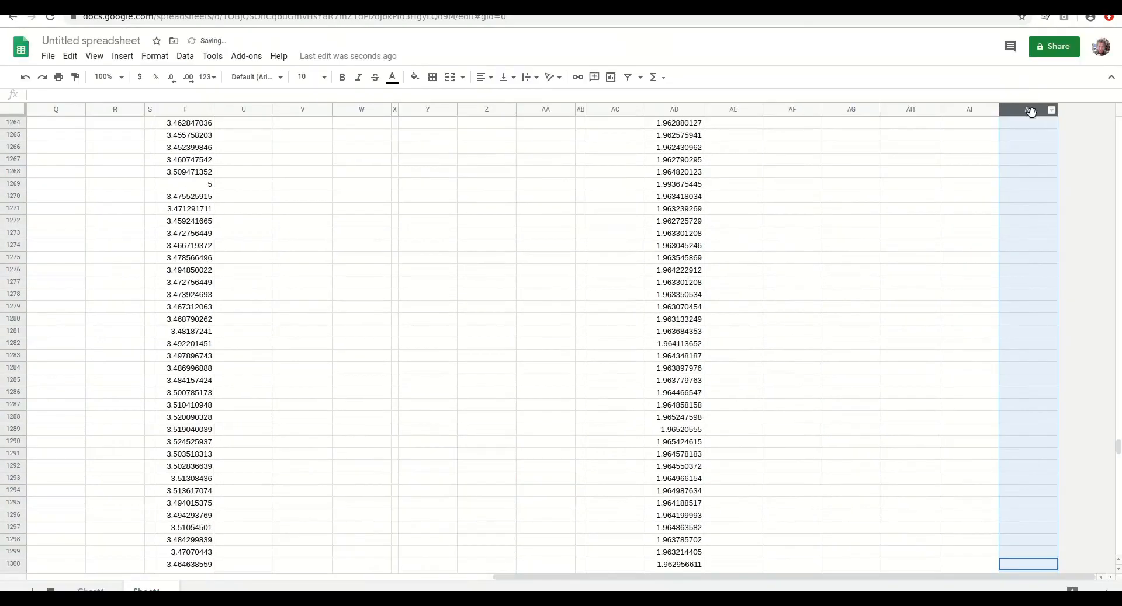
{"action": "right_click", "coordinate": [1029, 108]}
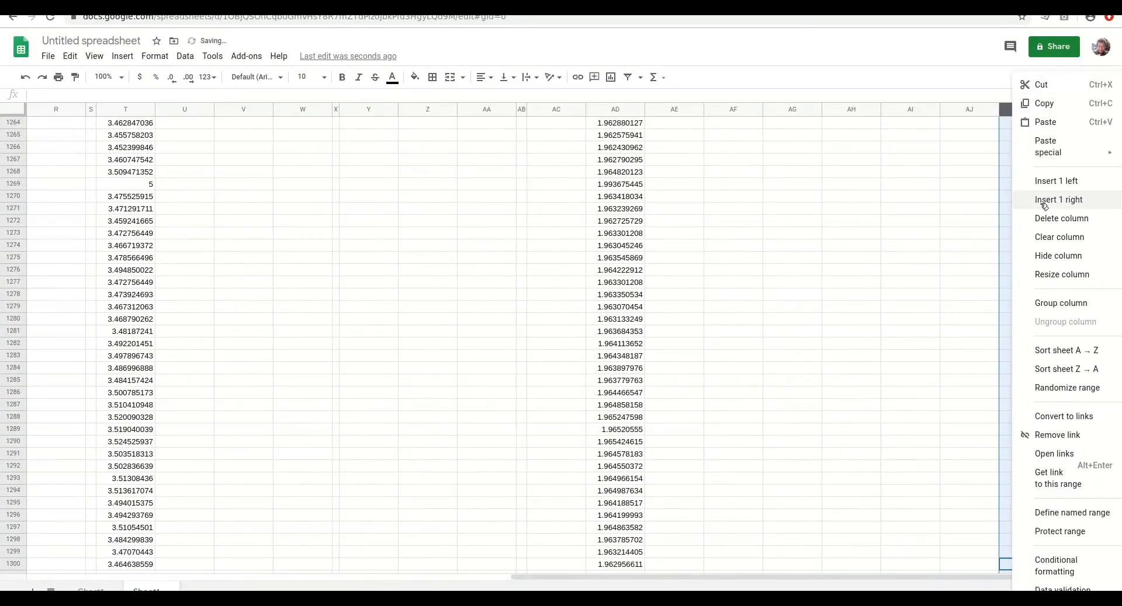
{"action": "left_click", "coordinate": [1043, 202]}
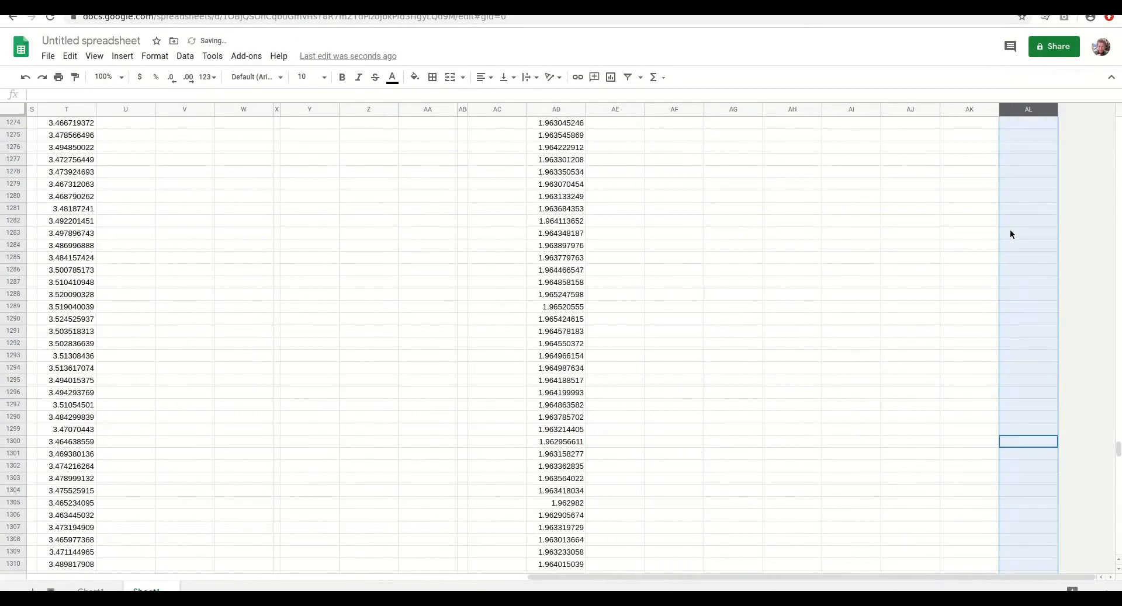
{"action": "left_click_drag", "start_coordinate": [1117, 454], "coordinate": [1117, 459]}
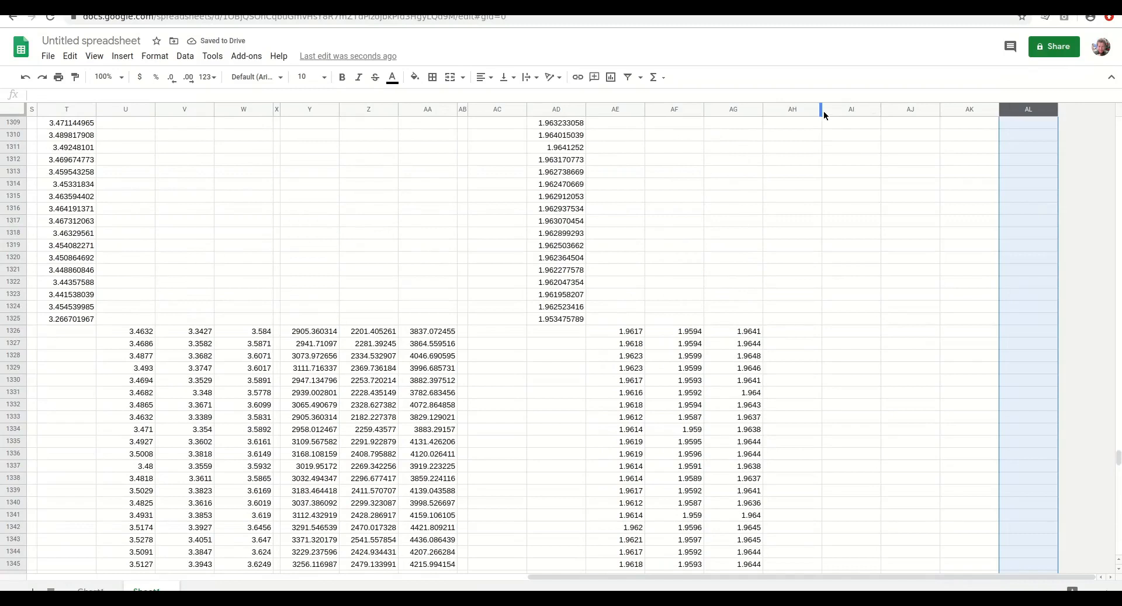
- Narrow column AH into a thin spacer column
{"action": "left_click", "coordinate": [807, 184]}
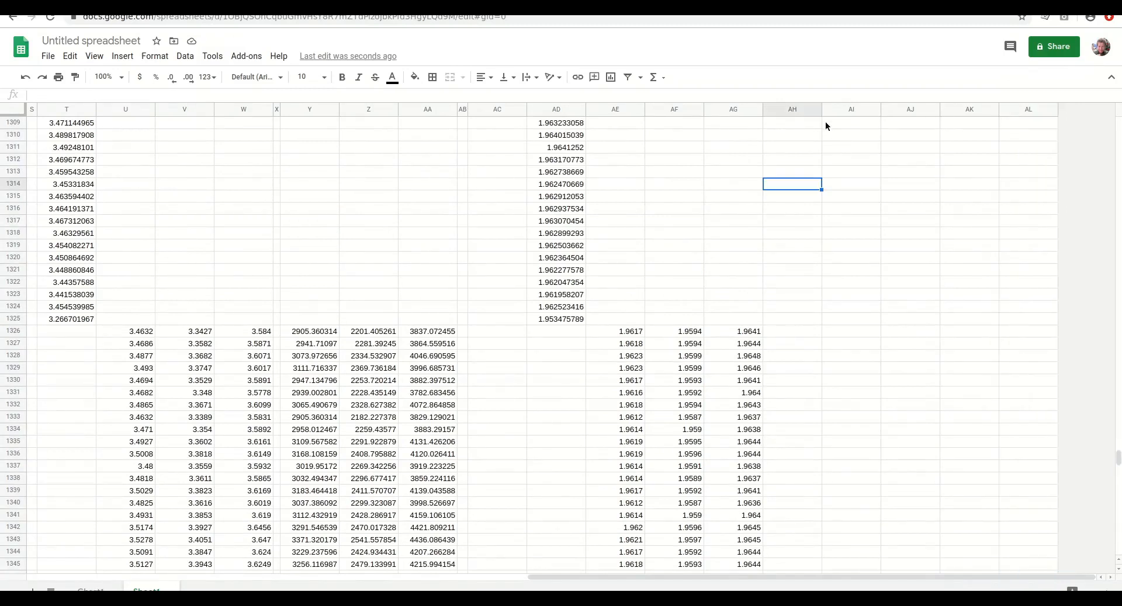
{"action": "left_click_drag", "start_coordinate": [822, 110], "coordinate": [778, 119]}
{"action": "left_click", "coordinate": [858, 329]}
{"action": "type", "text": "="}
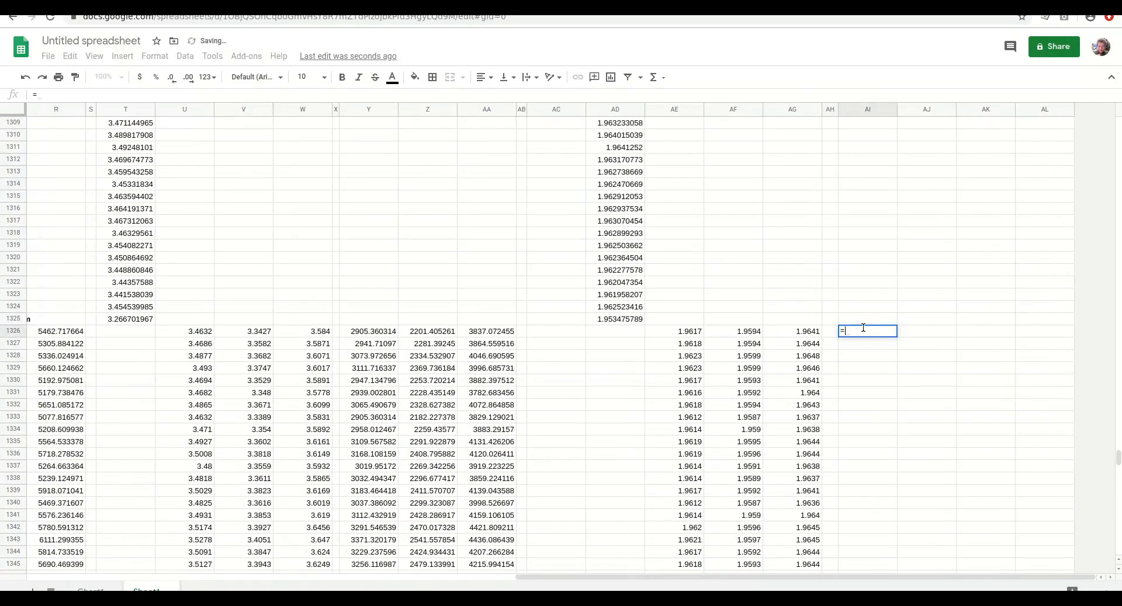
{"action": "type", "text": "FORGE"}
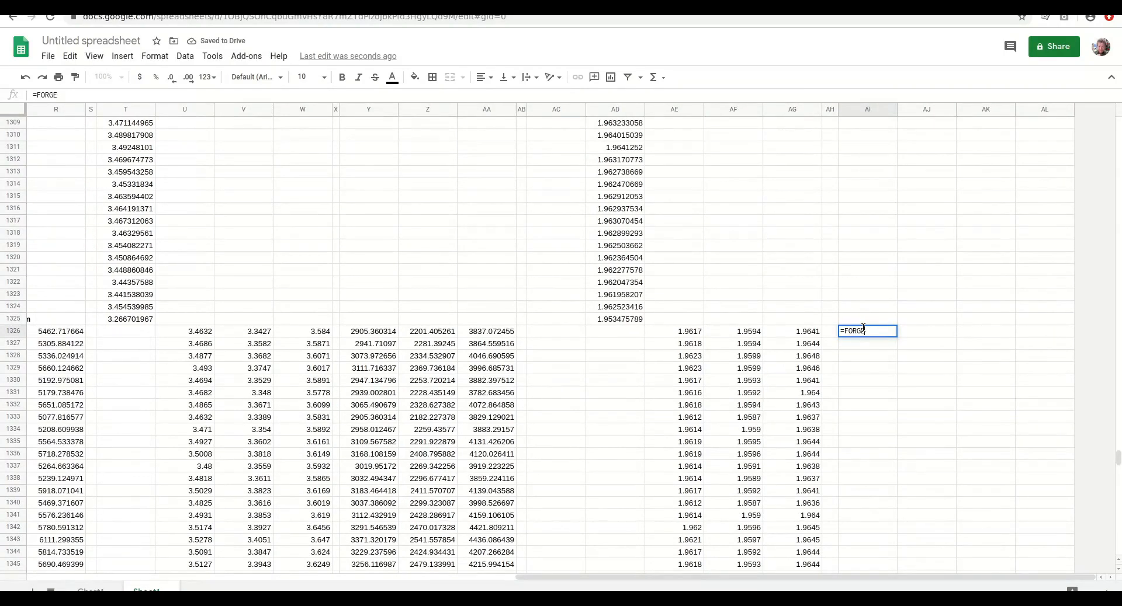
{"action": "type", "text": "_I"}
{"action": "key", "text": "BackSpace"}
{"action": "key", "text": "BackSpace"}
{"action": "key", "text": "BackSpace"}
{"action": "key", "text": "BackSpace"}
{"action": "key", "text": "BackSpace"}
{"action": "key", "text": "BackSpace"}
{"action": "key", "text": "BackSpace"}
{"action": "key", "text": "BackSpace"}
{"action": "key", "text": "Return"}
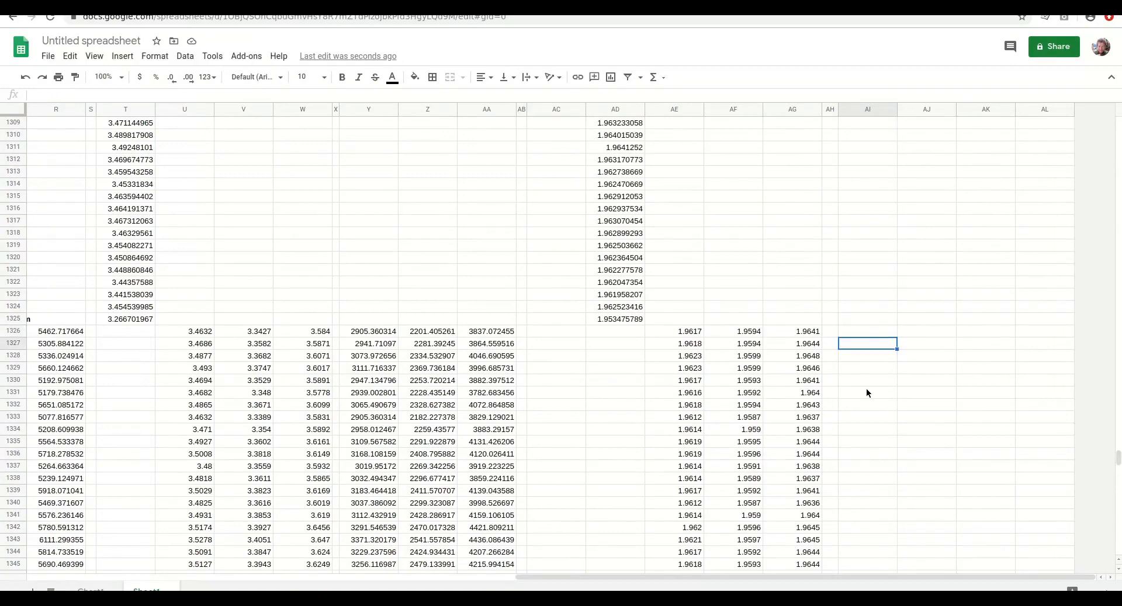
- Start an inverse Box-Cox formula in AI1326 with =FORGE_INV_BOX_COX( and AE1326 as the beginning of its input range
{"action": "key", "text": "Up"}
{"action": "type", "text": "=FOR"}
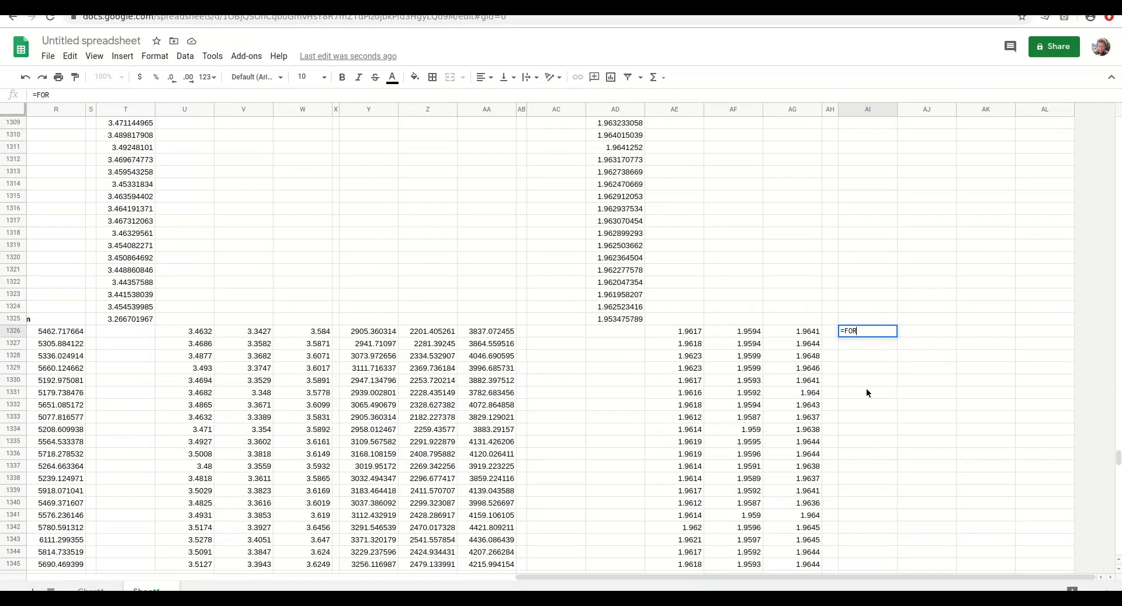
{"action": "type", "text": "GE_INV_BOX_COS"}
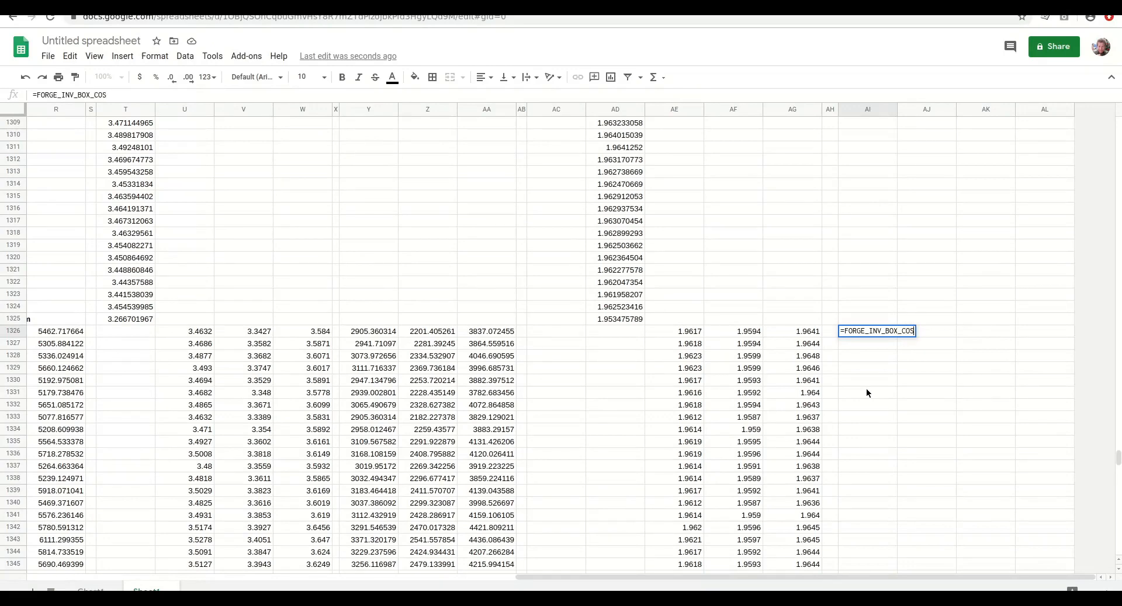
{"action": "key", "text": "BackSpace"}
{"action": "type", "text": "X("}
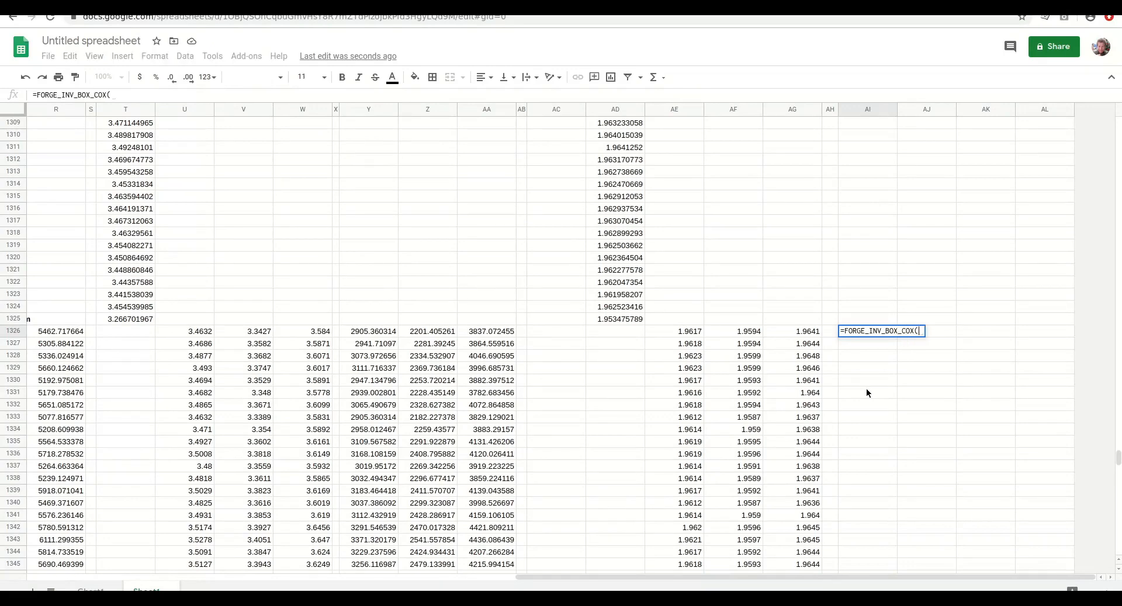
{"action": "left_click", "coordinate": [691, 333]}
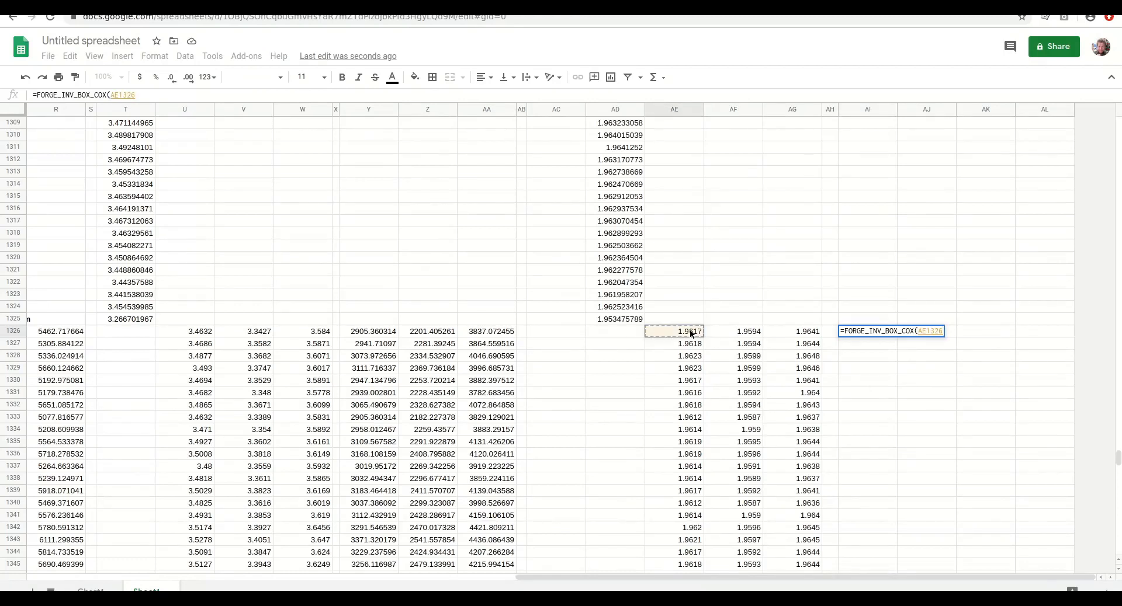
{"action": "type", "text": ":"}
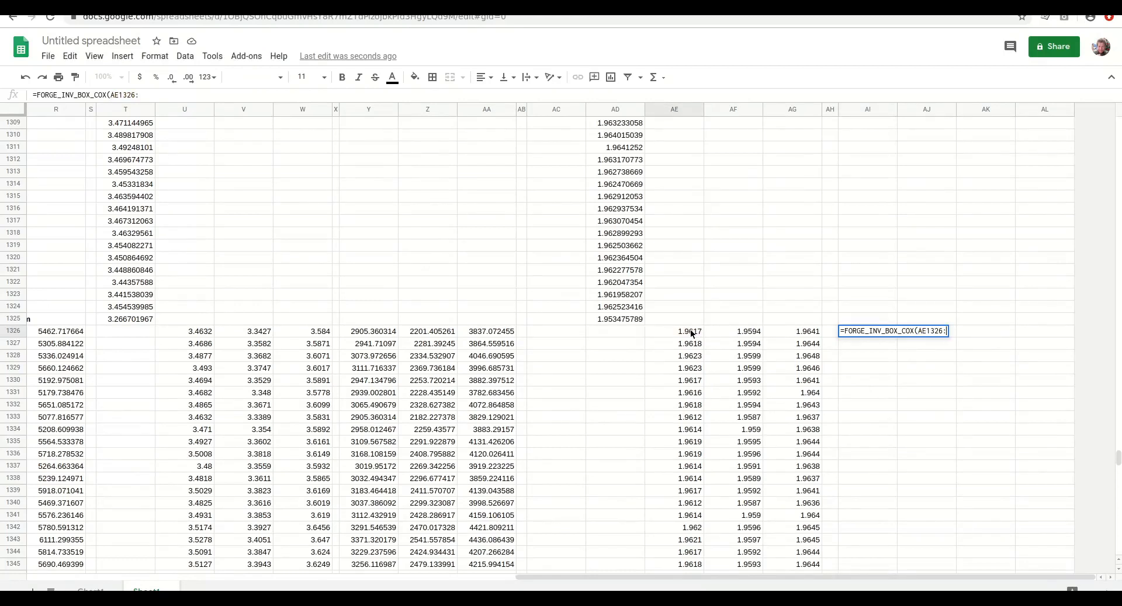
{"action": "left_click", "coordinate": [692, 333]}
{"action": "left_click", "coordinate": [854, 329]}
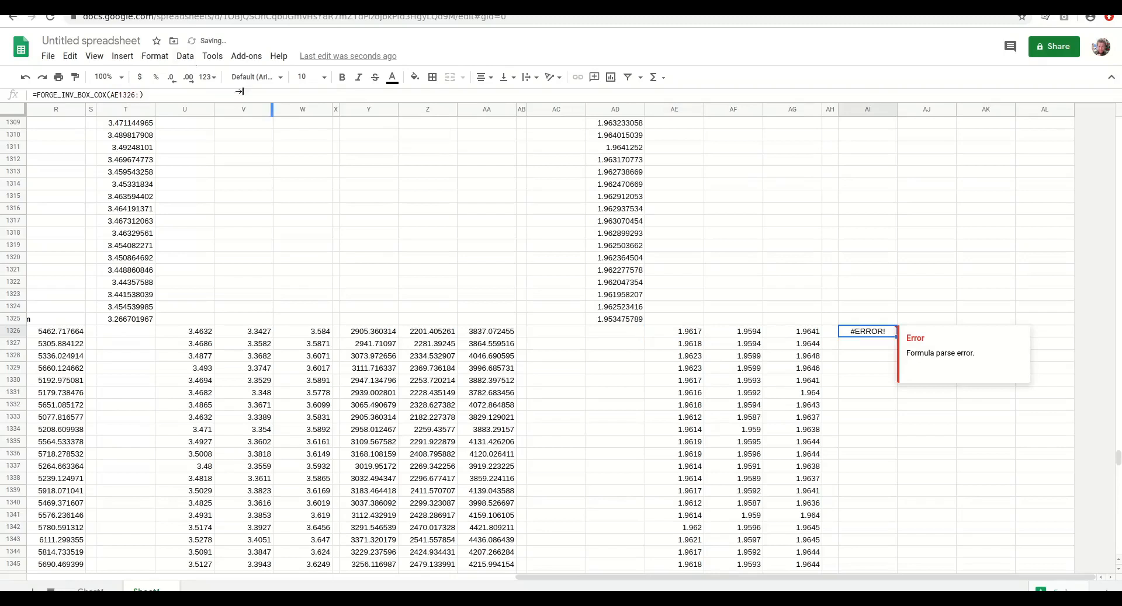
- Replace the incomplete argument in AI1326 so the formula is =FORGE_INV_BOX_COX(AE1326:AG1690,AC2)
{"action": "left_click_drag", "start_coordinate": [150, 94], "coordinate": [111, 95]}
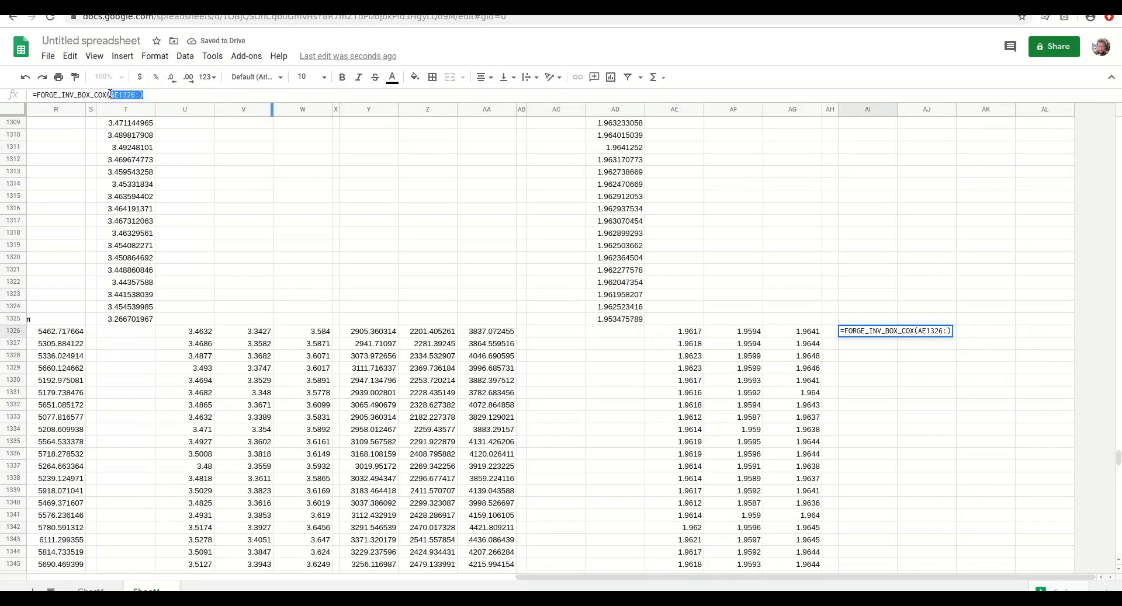
{"action": "key", "text": "BackSpace"}
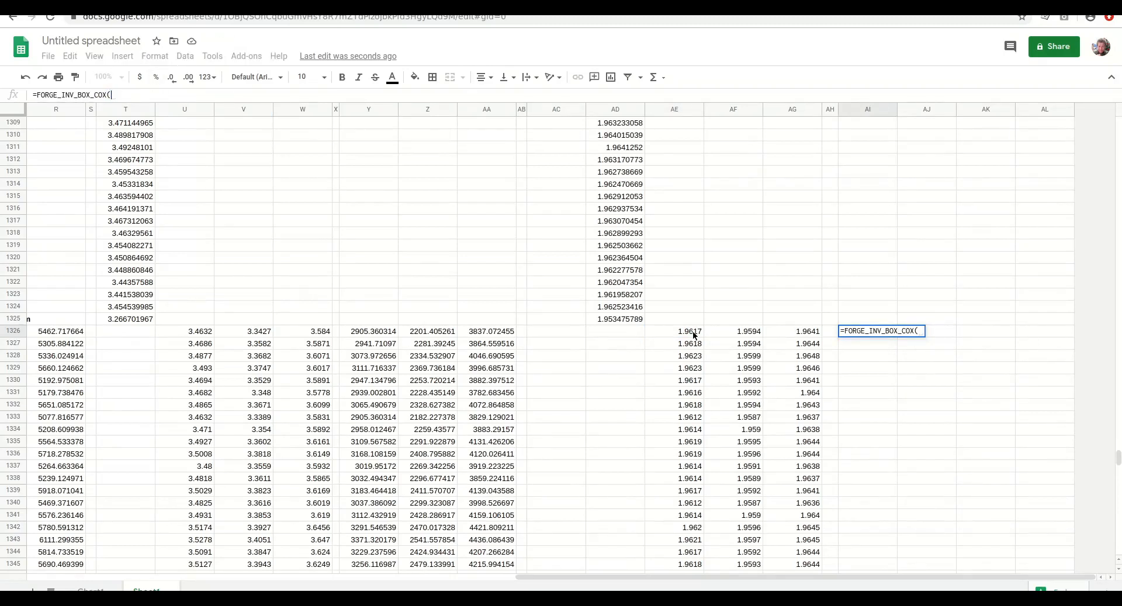
{"action": "left_click", "coordinate": [692, 330]}
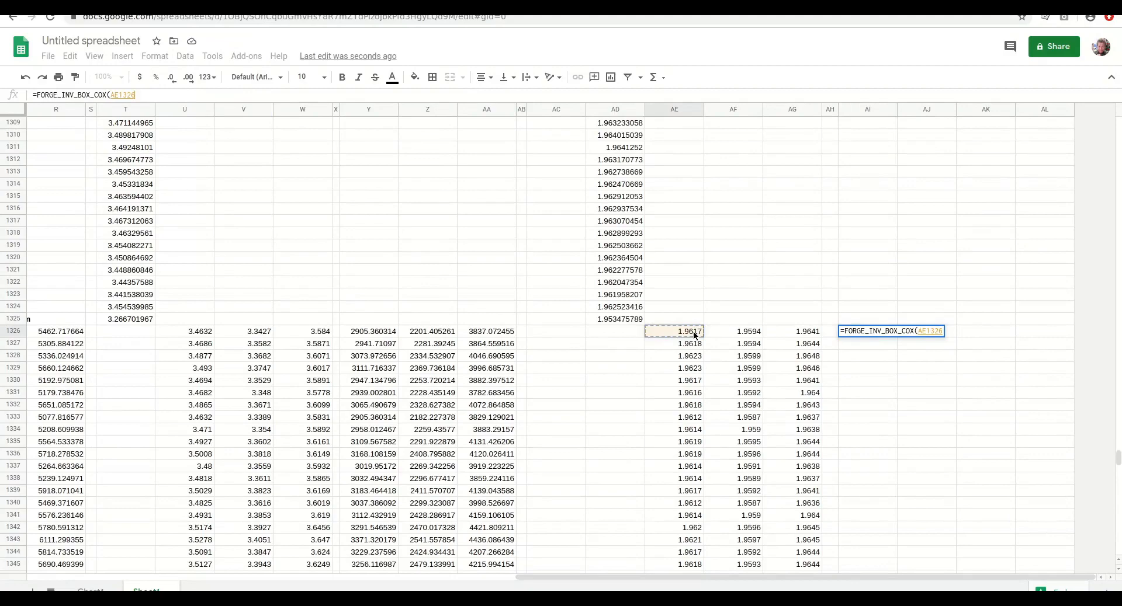
{"action": "left_click_drag", "start_coordinate": [693, 331], "coordinate": [812, 540]}
{"action": "left_click_drag", "start_coordinate": [1118, 547], "coordinate": [1117, 466]}
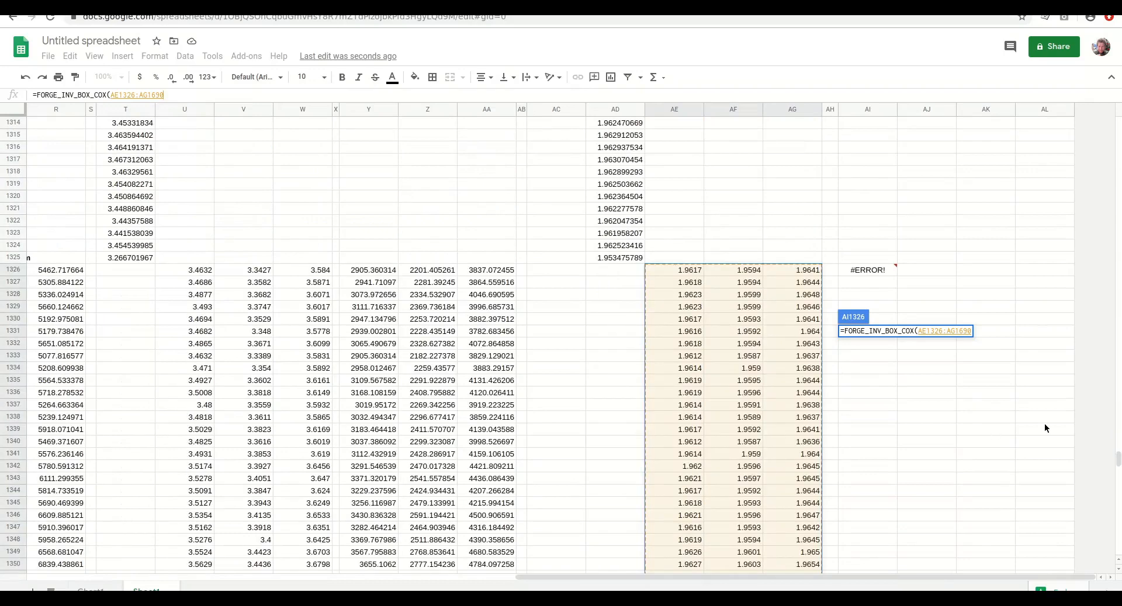
{"action": "left_click", "coordinate": [969, 333]}
{"action": "type", "text": ","}
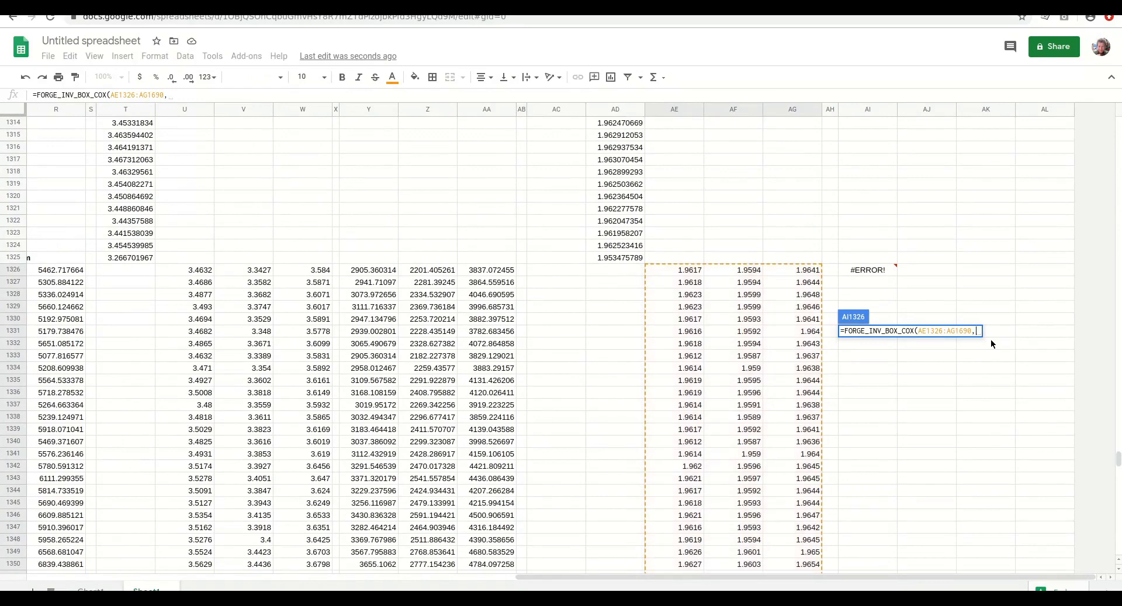
{"action": "left_click_drag", "start_coordinate": [1118, 466], "coordinate": [1117, 125]}
{"action": "left_click", "coordinate": [550, 136]}
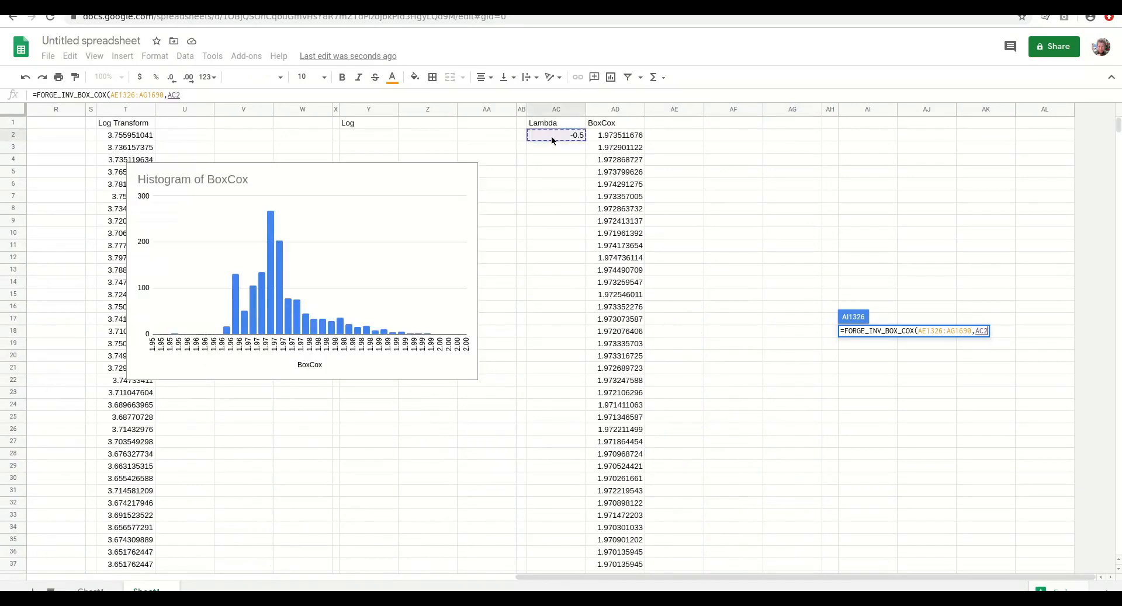
{"action": "key", "text": "Return"}
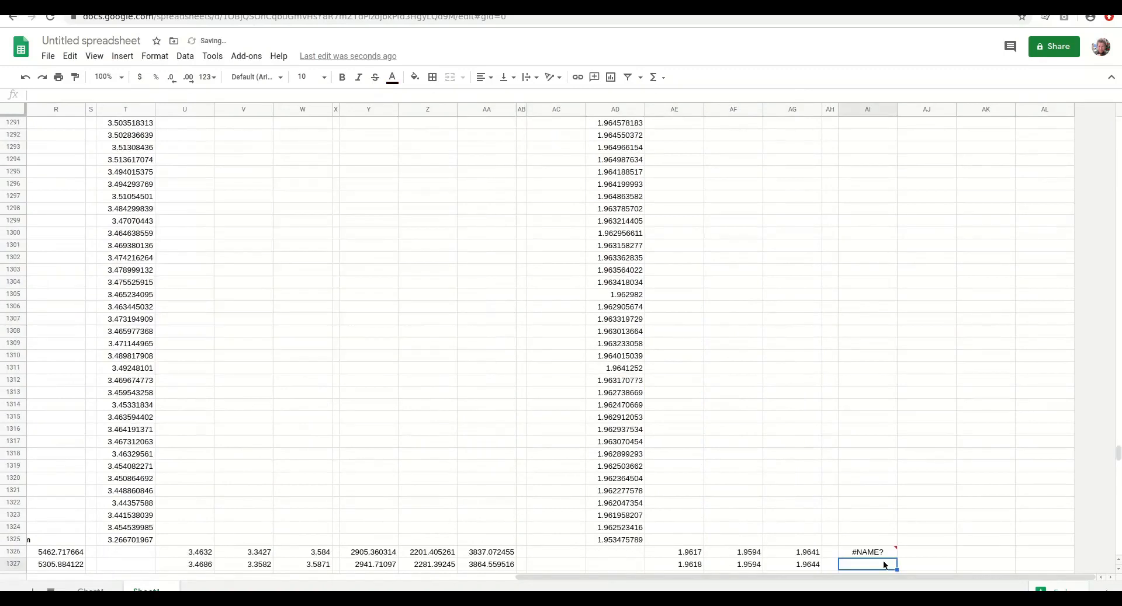
- Check the formula error in AI1326 and look up the available FORGE function names with a temporary =FOR entry in AI1322
{"action": "mouse_move", "coordinate": [872, 553]}
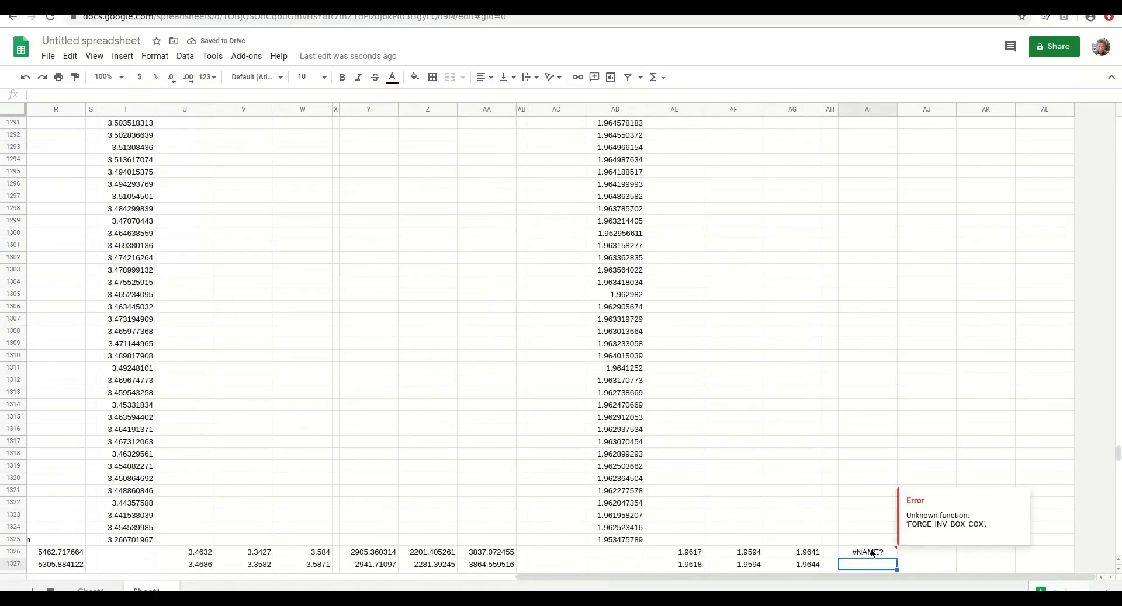
{"action": "left_click", "coordinate": [857, 504]}
{"action": "type", "text": "=FOR"}
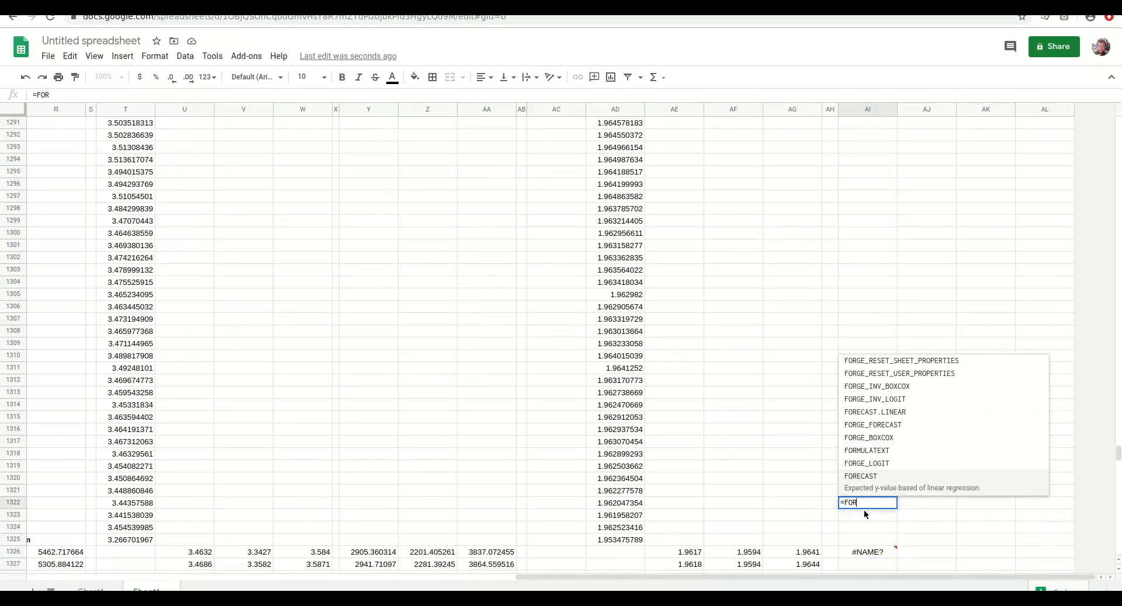
{"action": "key", "text": "BackSpace"}
{"action": "key", "text": "BackSpace"}
{"action": "key", "text": "BackSpace"}
{"action": "key", "text": "Escape"}
{"action": "key", "text": "Down"}
{"action": "key", "text": "Down"}
{"action": "key", "text": "Down"}
{"action": "key", "text": "Down"}
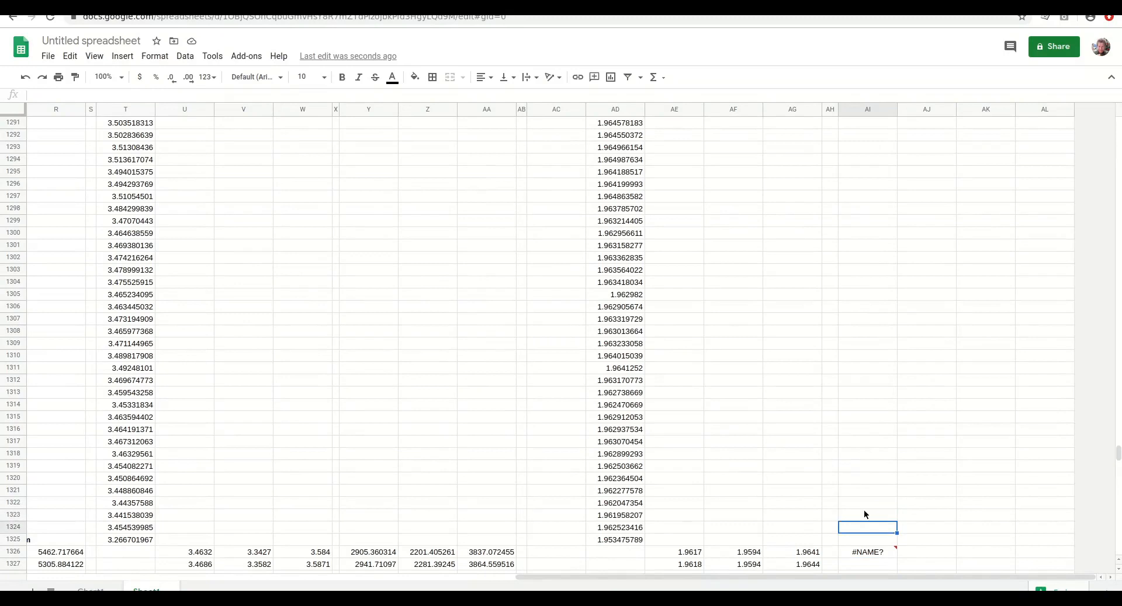
- Correct the function name in AI1326 so the formula is =FORGE_INV_BOXCOX(AE1326:AG1690,AC2)
{"action": "left_click", "coordinate": [95, 95]}
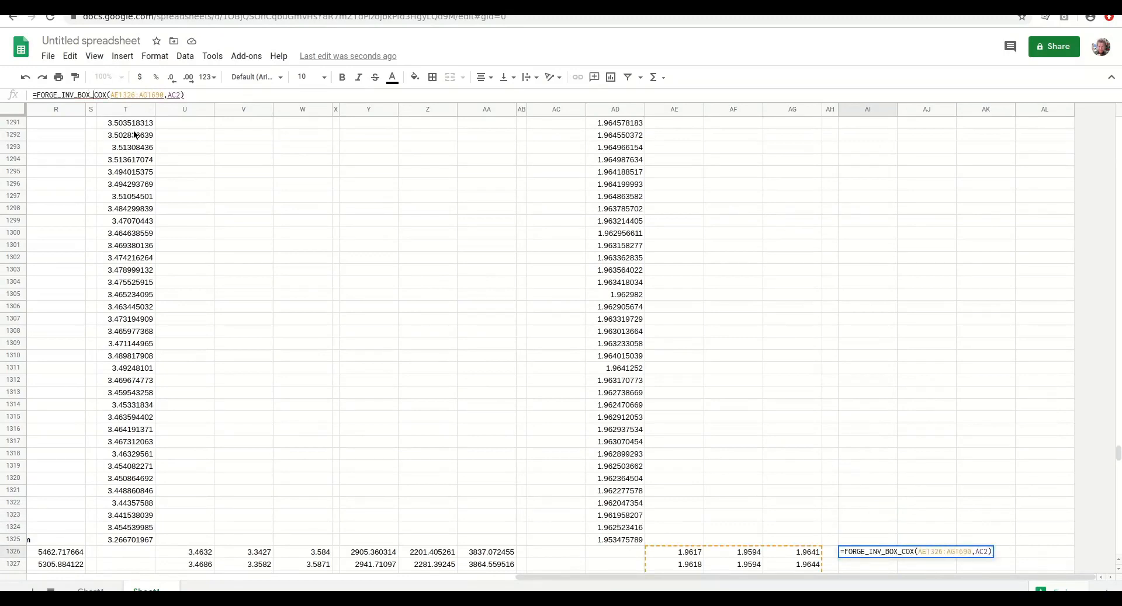
{"action": "key", "text": "BackSpace"}
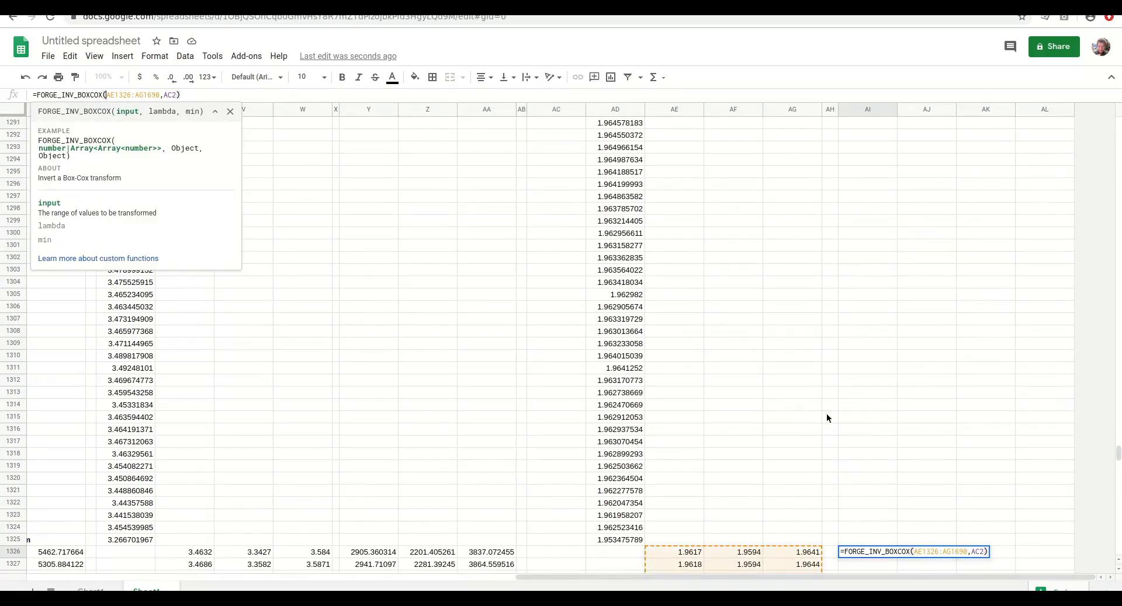
{"action": "scroll", "coordinate": [826, 417], "scroll_direction": "down", "scroll_amount": 2}
{"action": "mouse_move", "coordinate": [866, 476]}
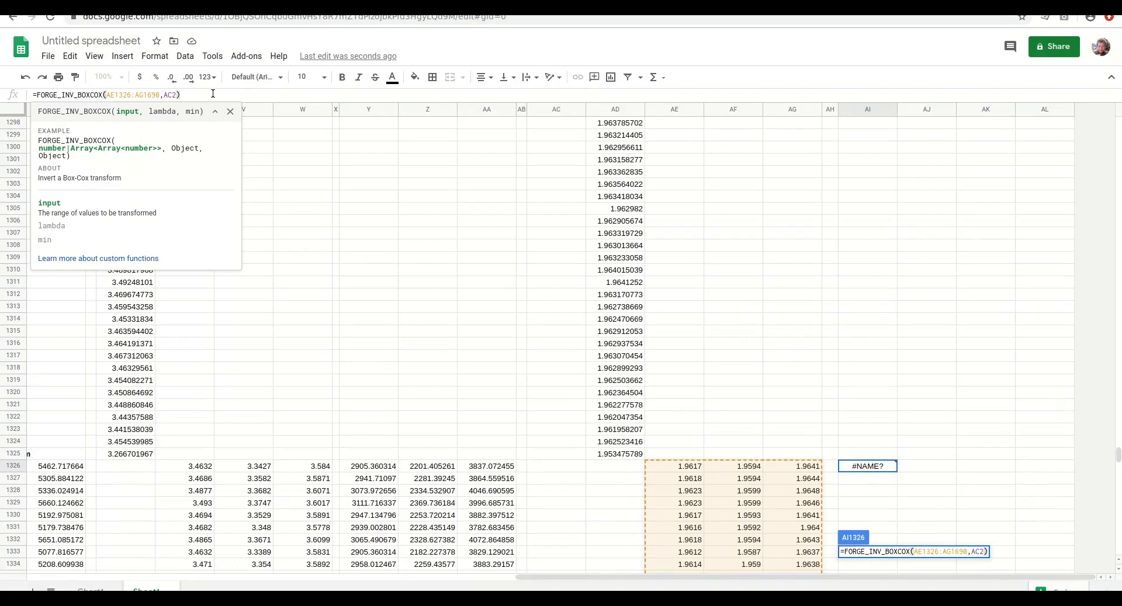
{"action": "left_click", "coordinate": [212, 94]}
{"action": "key", "text": "Return"}
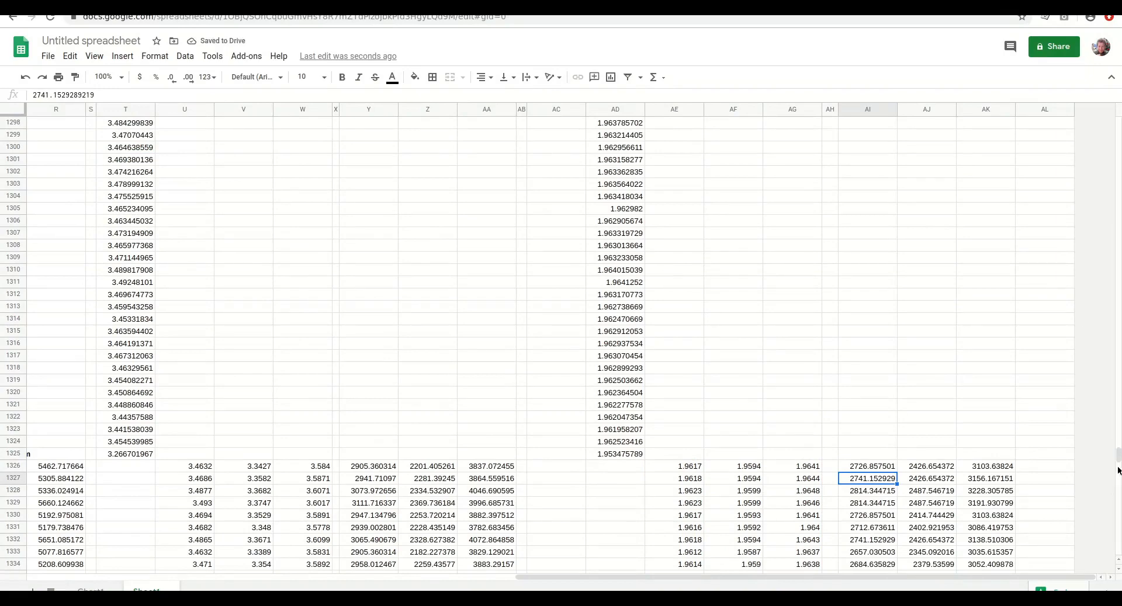
- Enter the heading "Box Cox" in AI1
{"action": "left_click_drag", "start_coordinate": [1117, 454], "coordinate": [1117, 124]}
{"action": "left_click", "coordinate": [874, 124]}
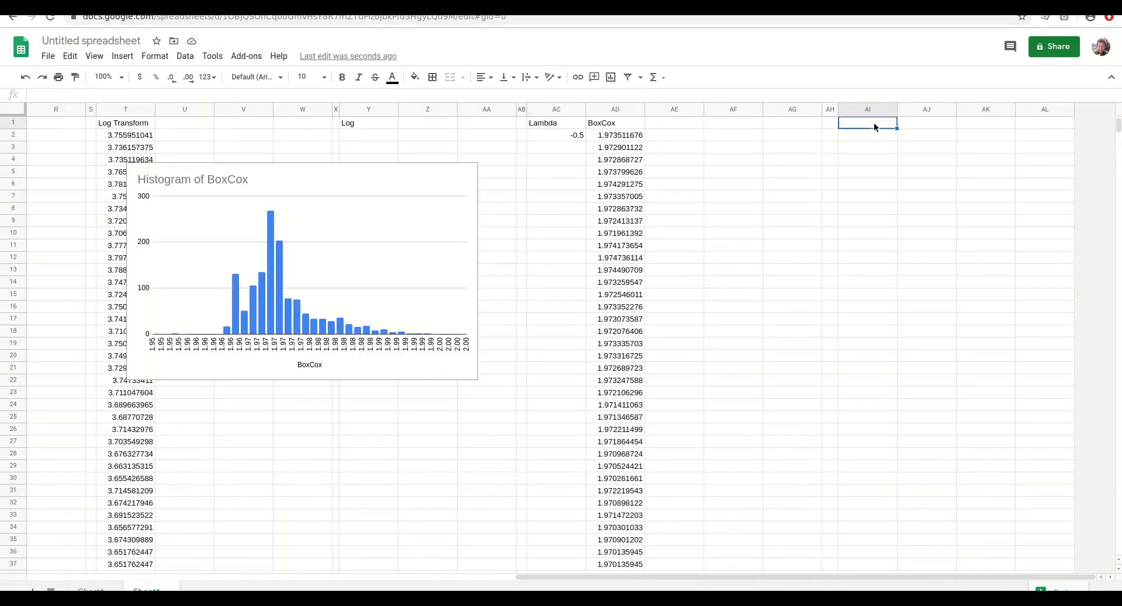
{"action": "type", "text": "Box Cox"}
{"action": "key", "text": "Return"}
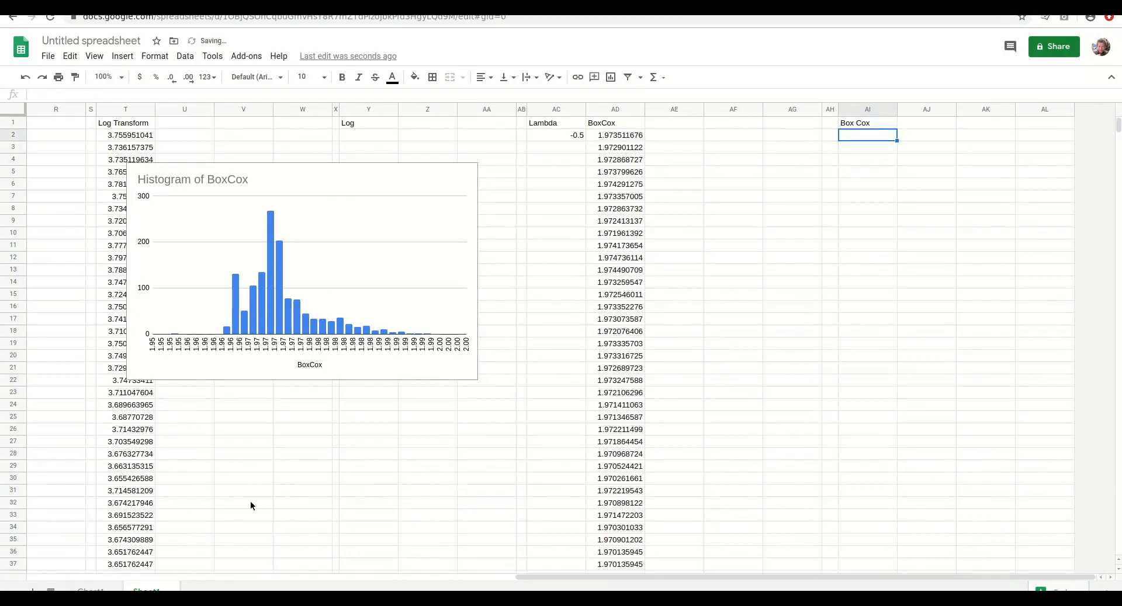
- Add the range Sheet1!AI:AI as a new series to the Sessions vs. Date line chart
{"action": "left_click", "coordinate": [94, 589]}
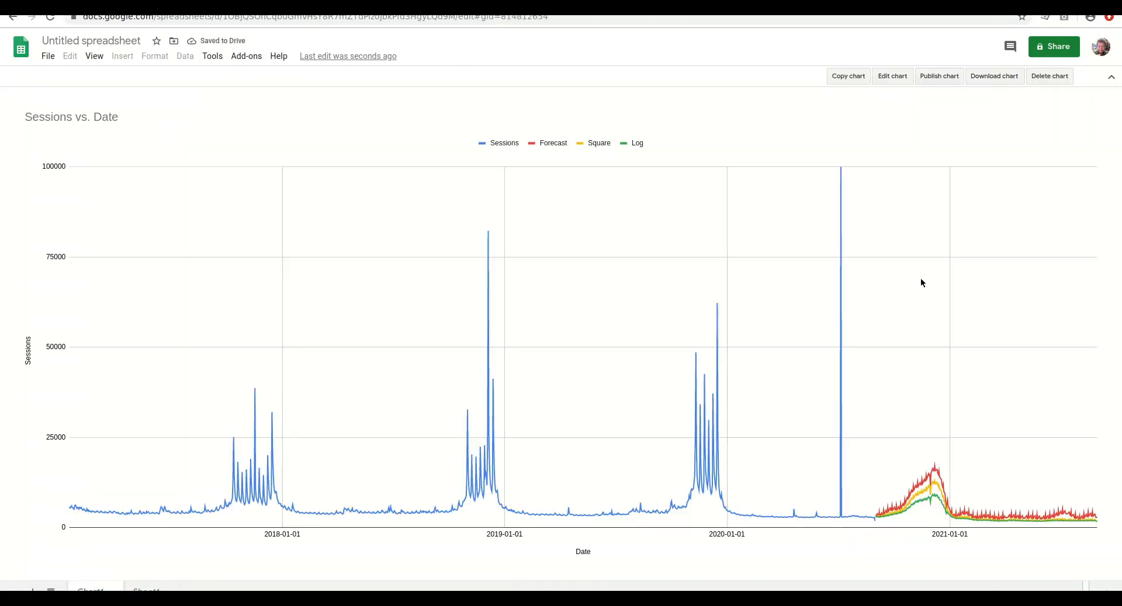
{"action": "left_click", "coordinate": [895, 77]}
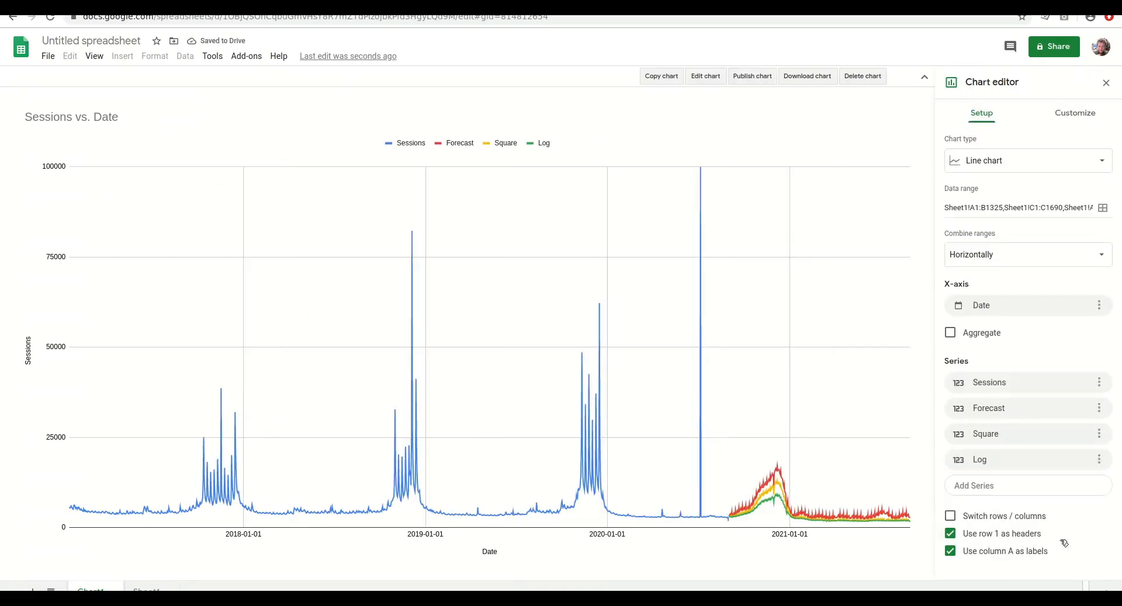
{"action": "left_click", "coordinate": [995, 487]}
{"action": "left_click", "coordinate": [1077, 344]}
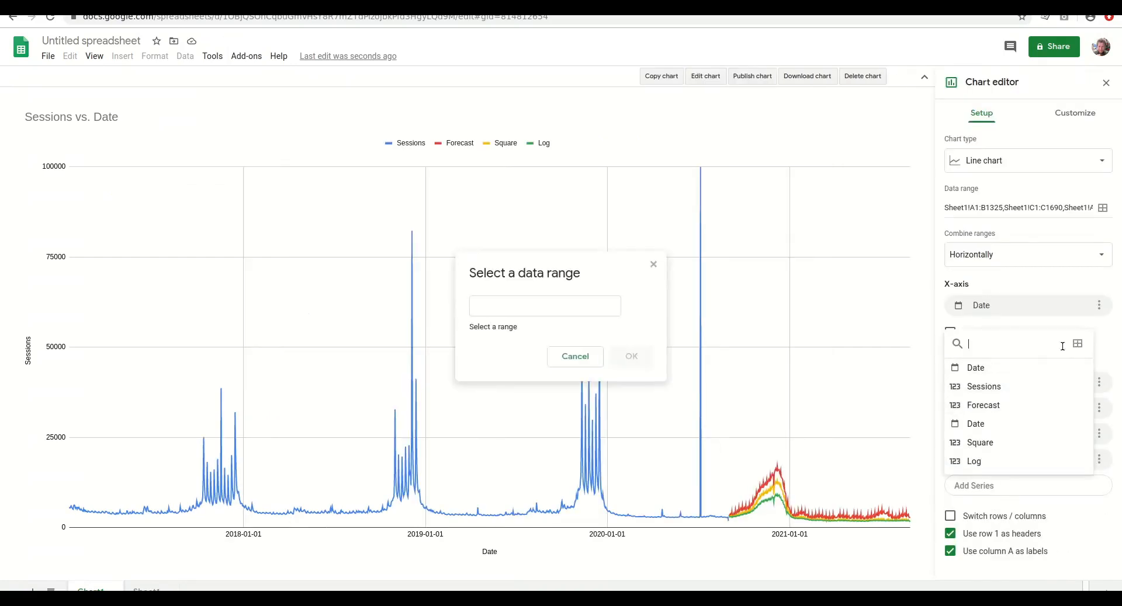
{"action": "left_click", "coordinate": [146, 589]}
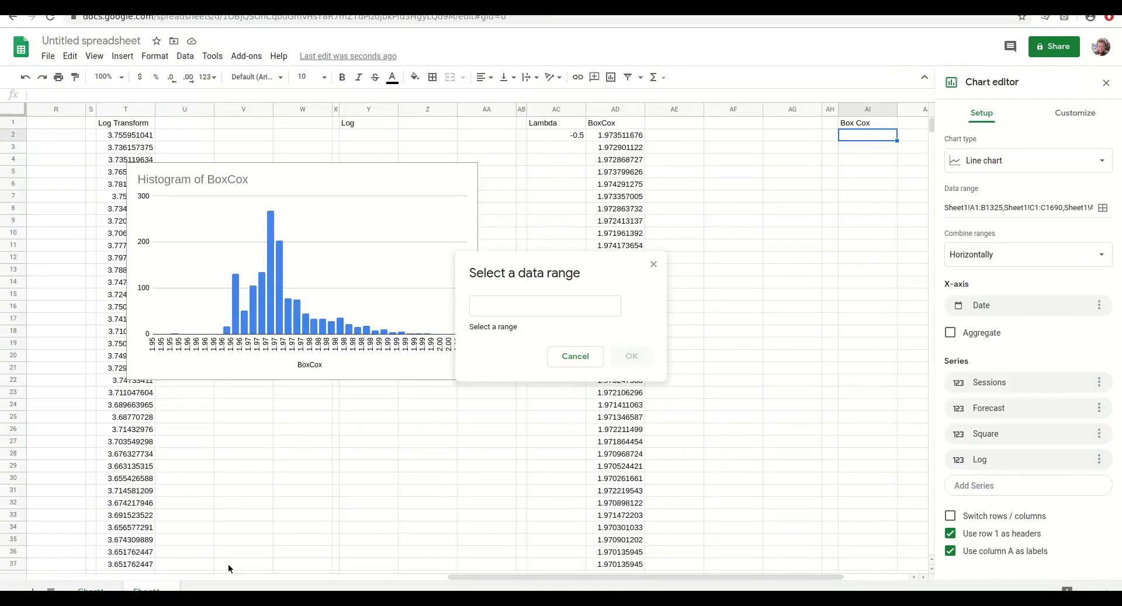
{"action": "left_click", "coordinate": [867, 110]}
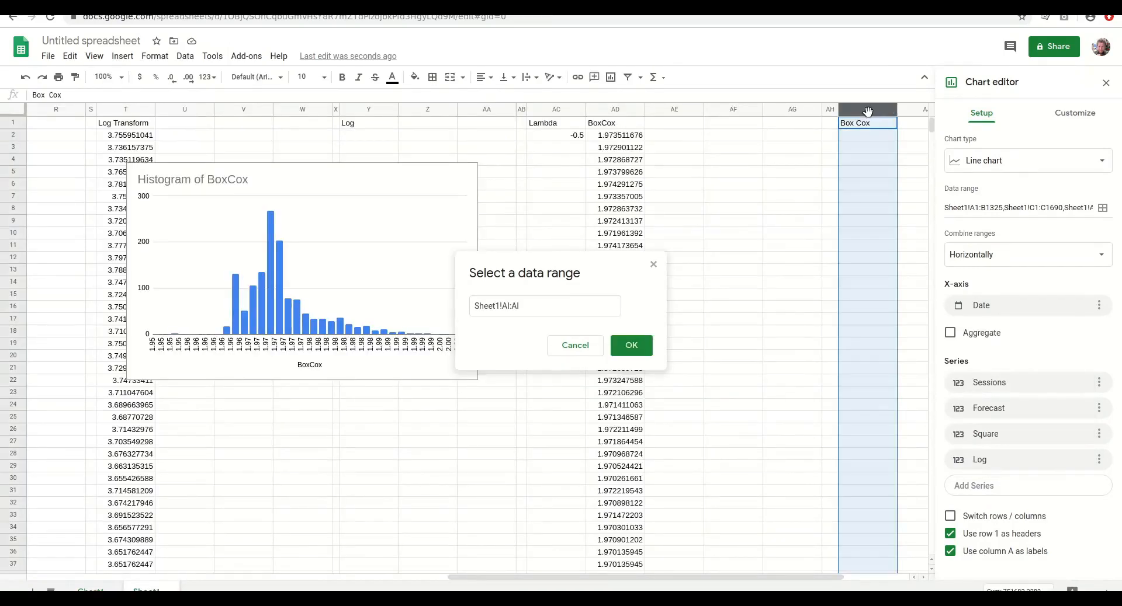
{"action": "left_click", "coordinate": [637, 352]}
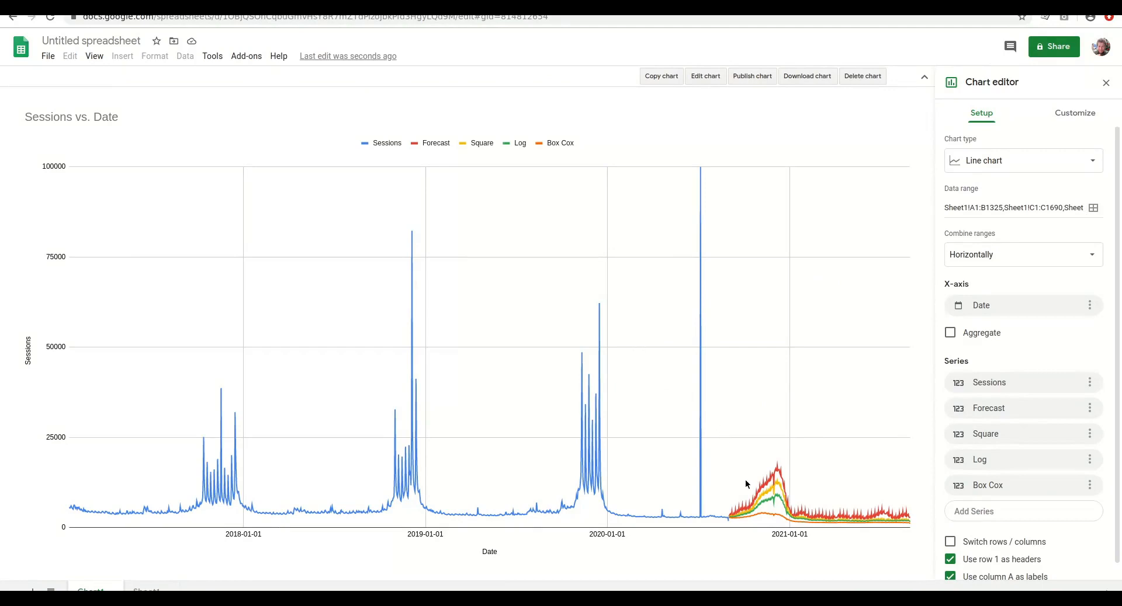
{"action": "mouse_move", "coordinate": [758, 518]}
- Open the Forecast Forge sidebar on the data sheet and examine the options of its Box-Cox and Logit transformations
{"action": "left_click", "coordinate": [146, 590]}
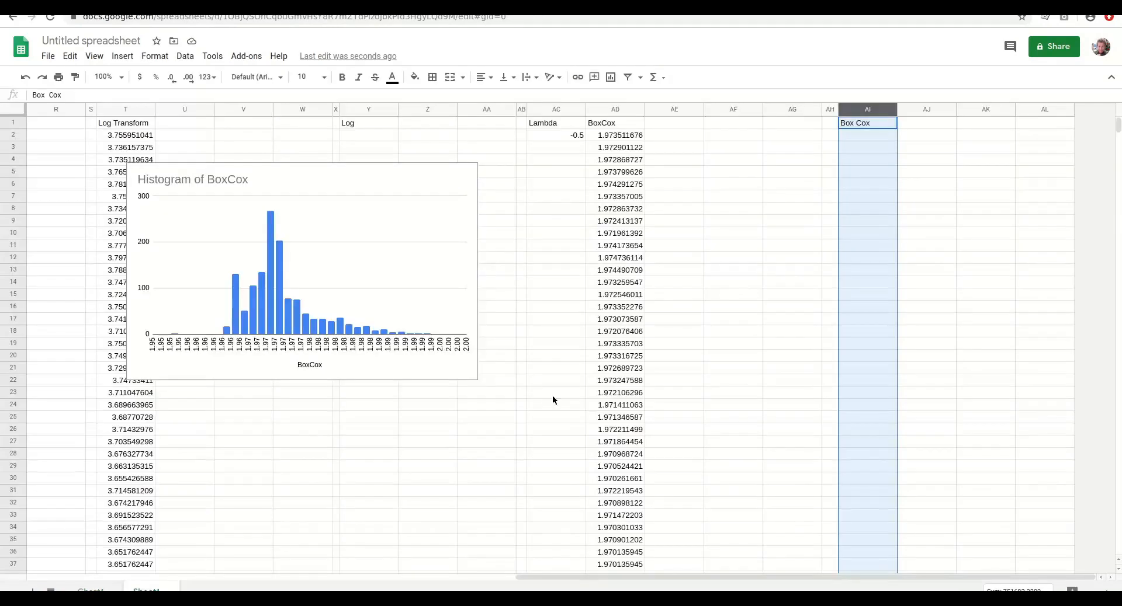
{"action": "left_click", "coordinate": [246, 56]}
{"action": "mouse_move", "coordinate": [265, 105]}
{"action": "left_click", "coordinate": [387, 106]}
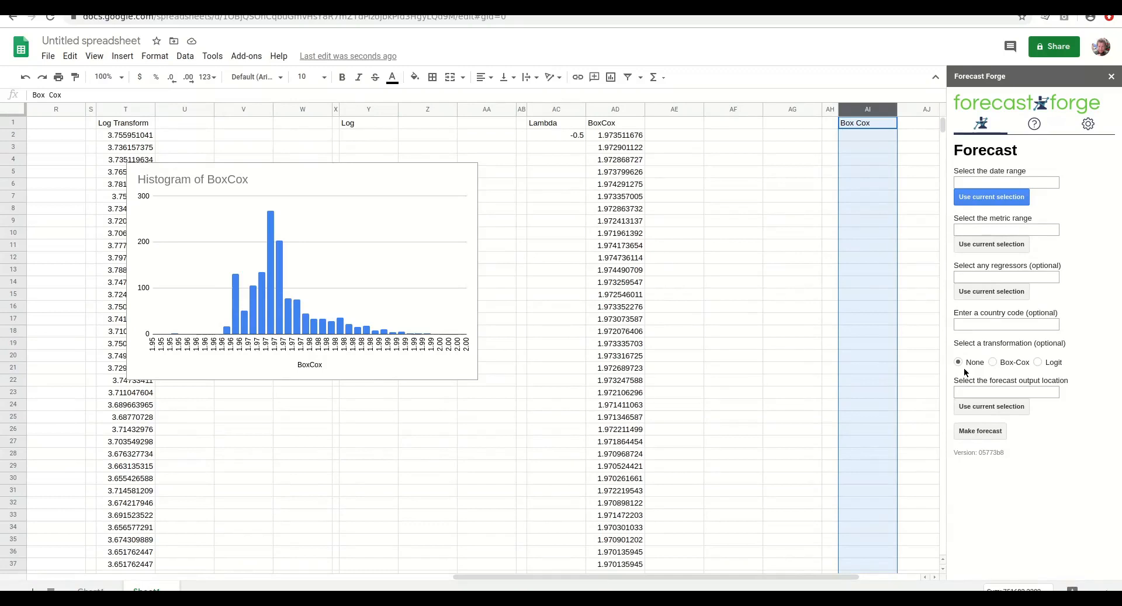
{"action": "left_click", "coordinate": [994, 363]}
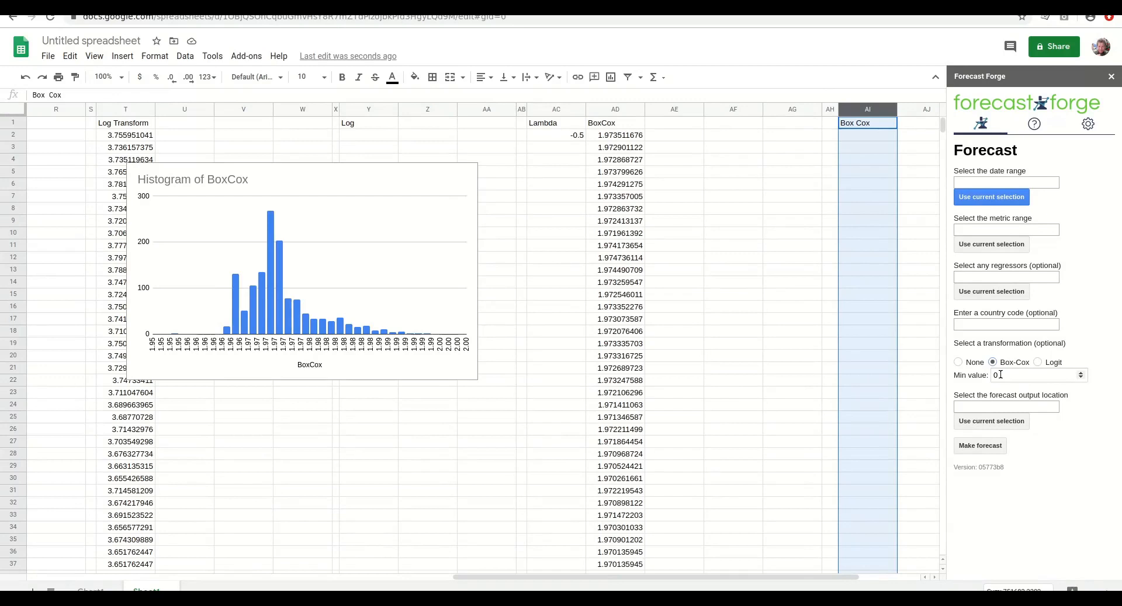
{"action": "left_click", "coordinate": [1038, 362]}
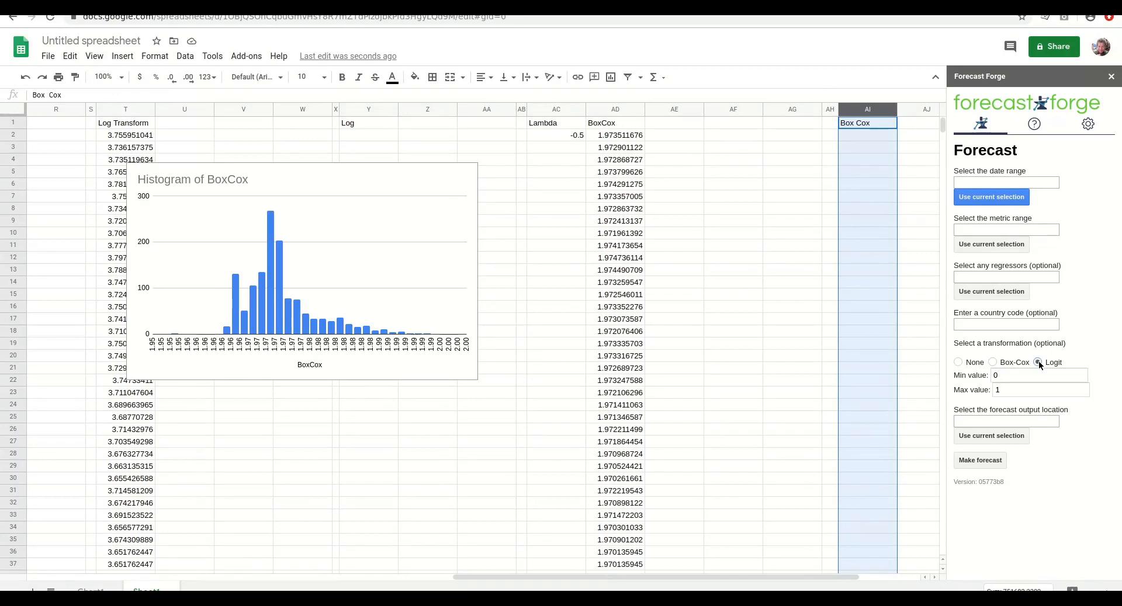